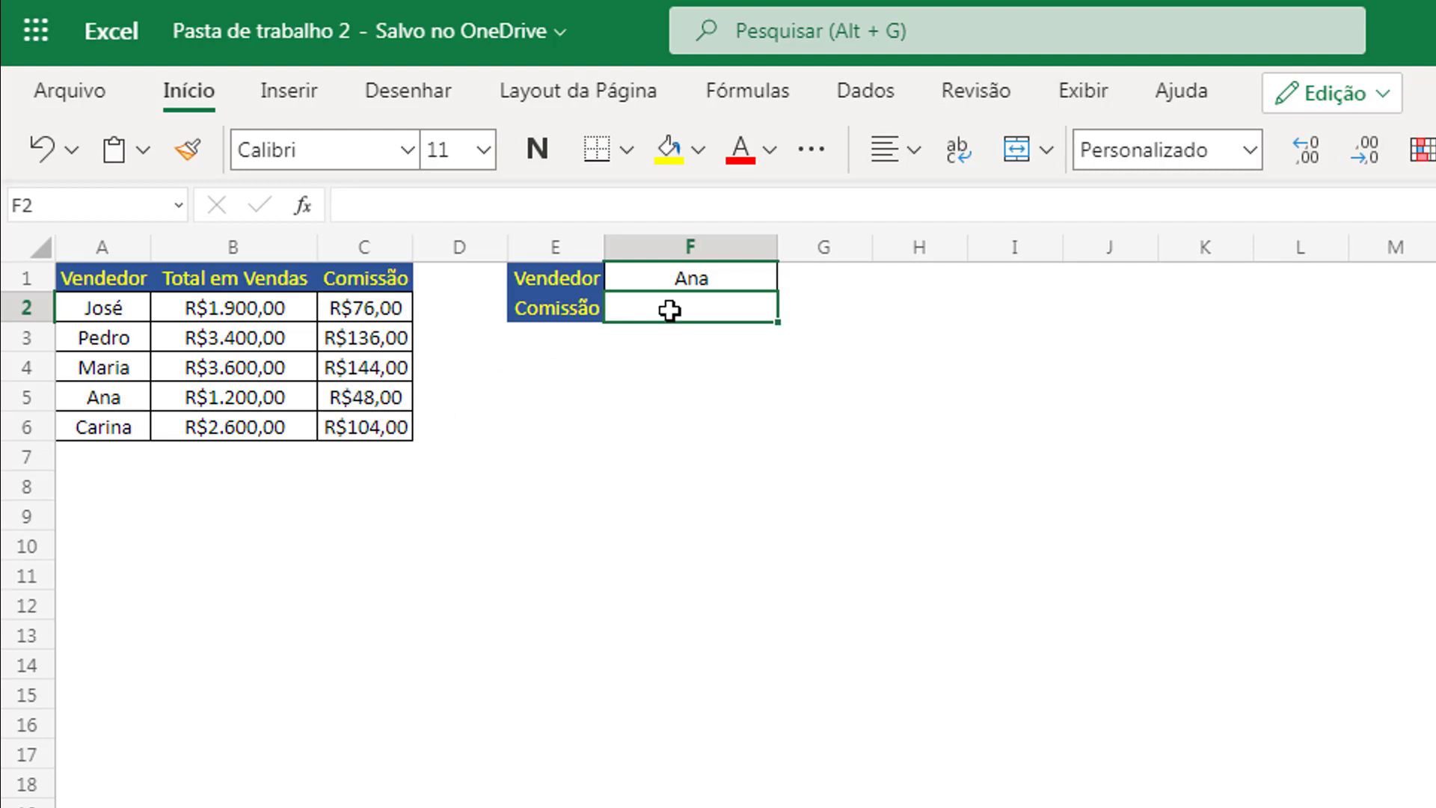
click(698, 280)
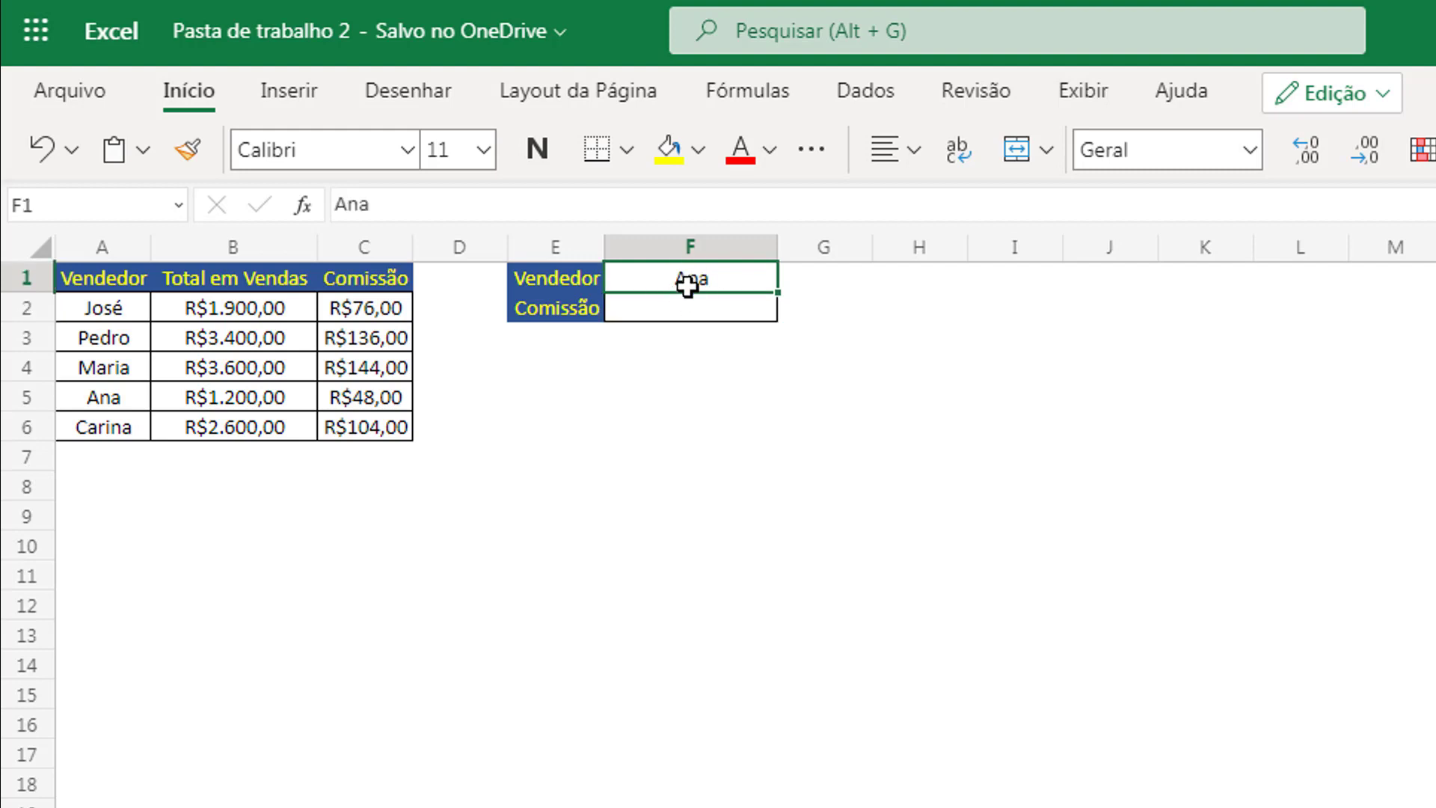
click(683, 308)
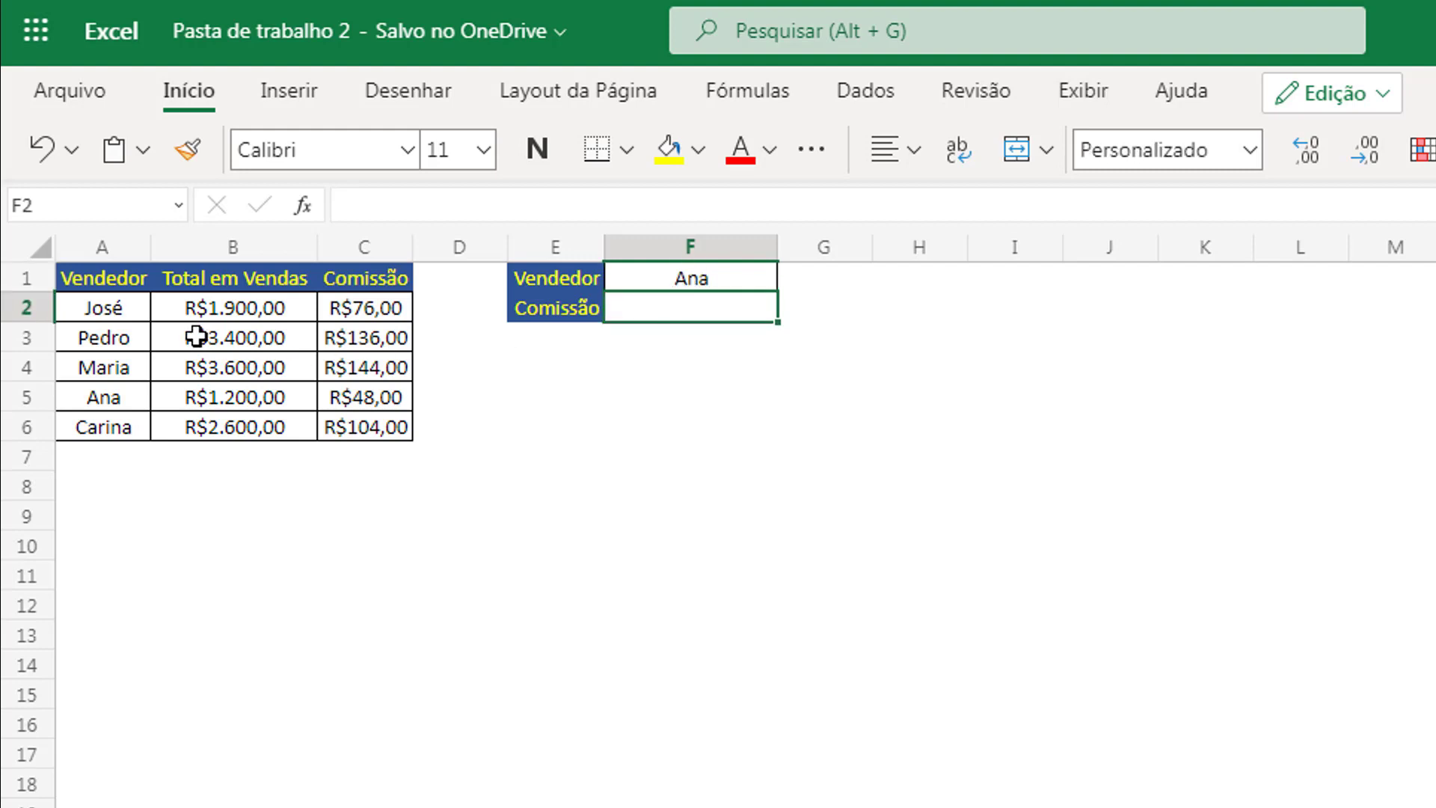
drag(96, 311, 106, 436)
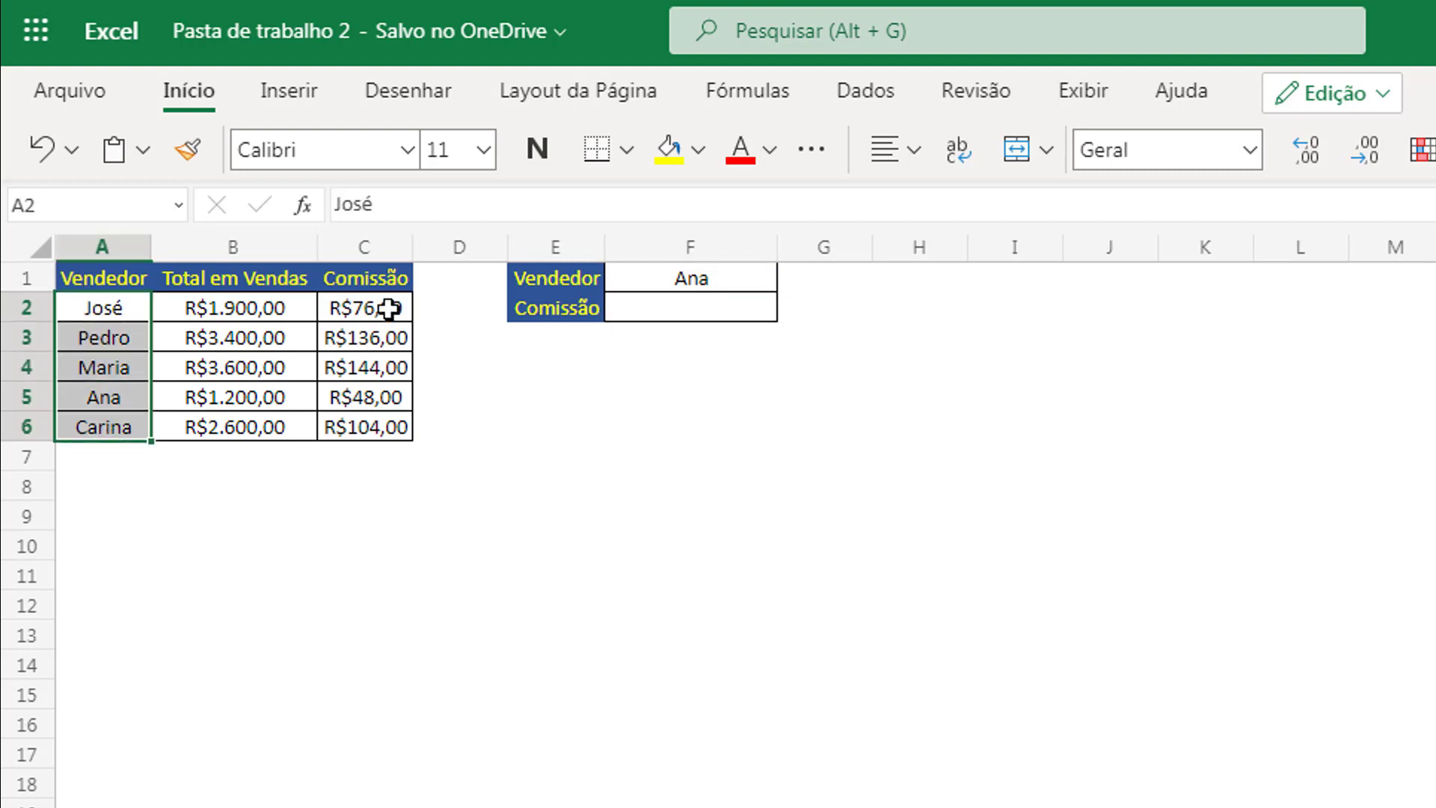
drag(384, 311, 367, 430)
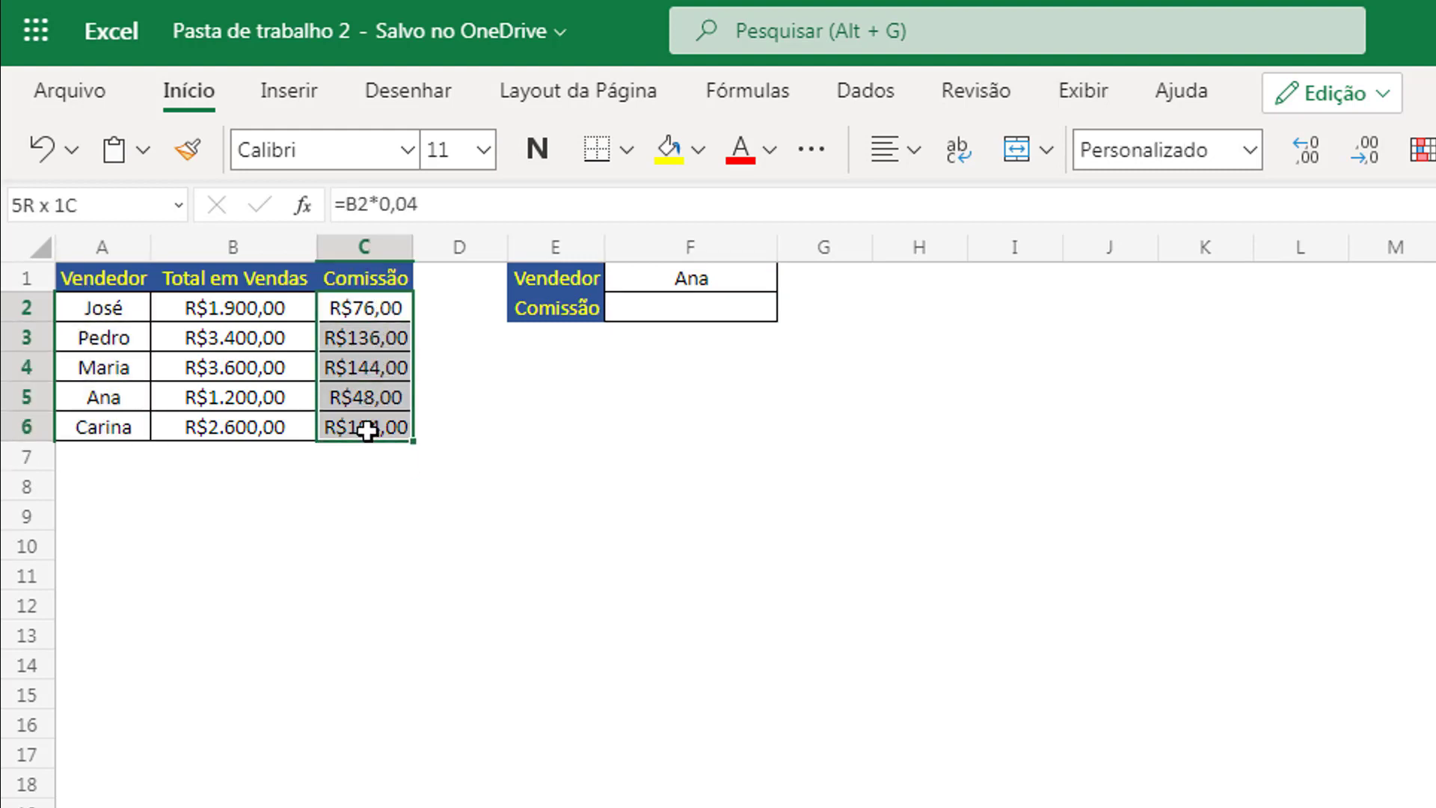
click(667, 358)
Enter a PROCX formula in F2 that looks up F1 in A2:A6 and returns the matching commission from C2:C6.
click(668, 308)
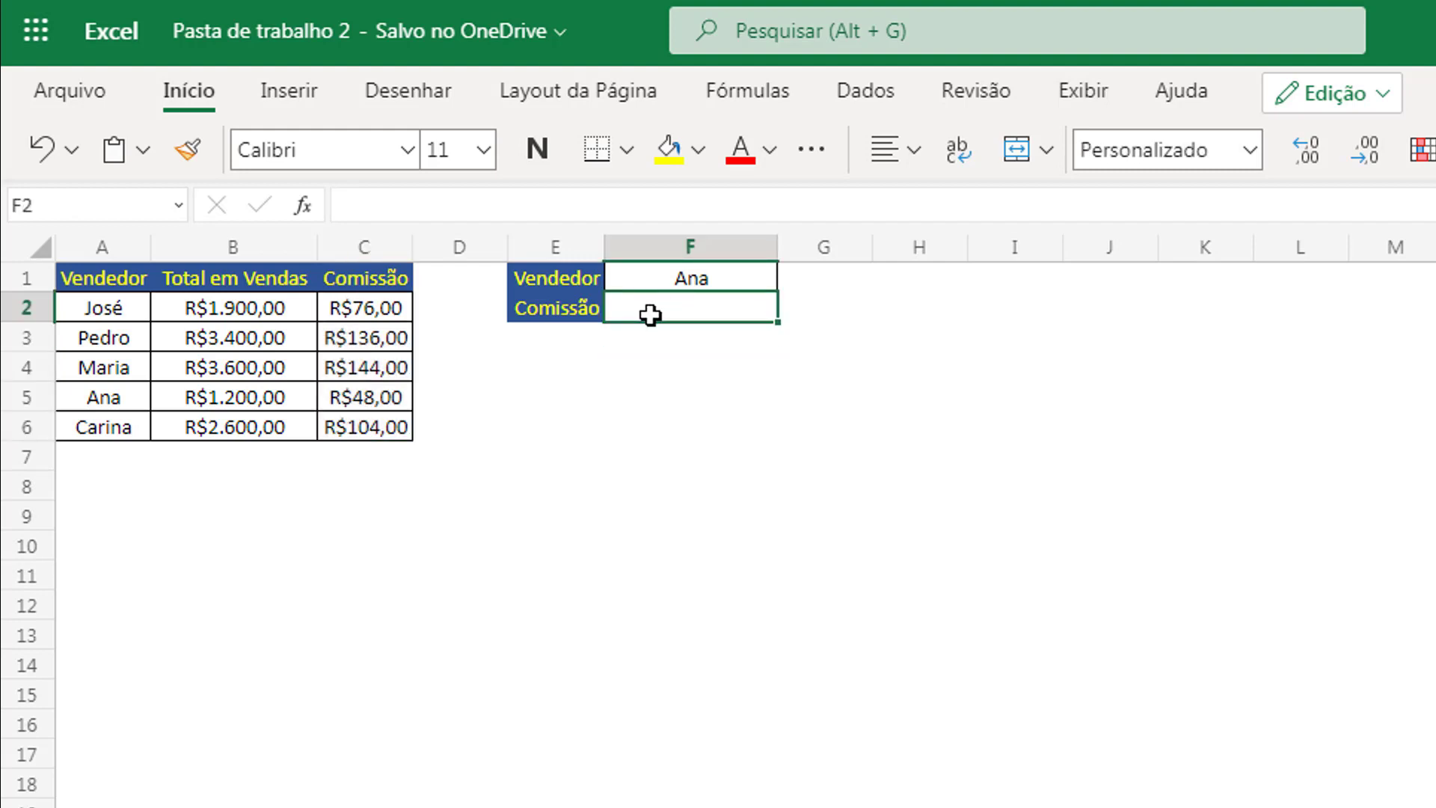
text(=proc)
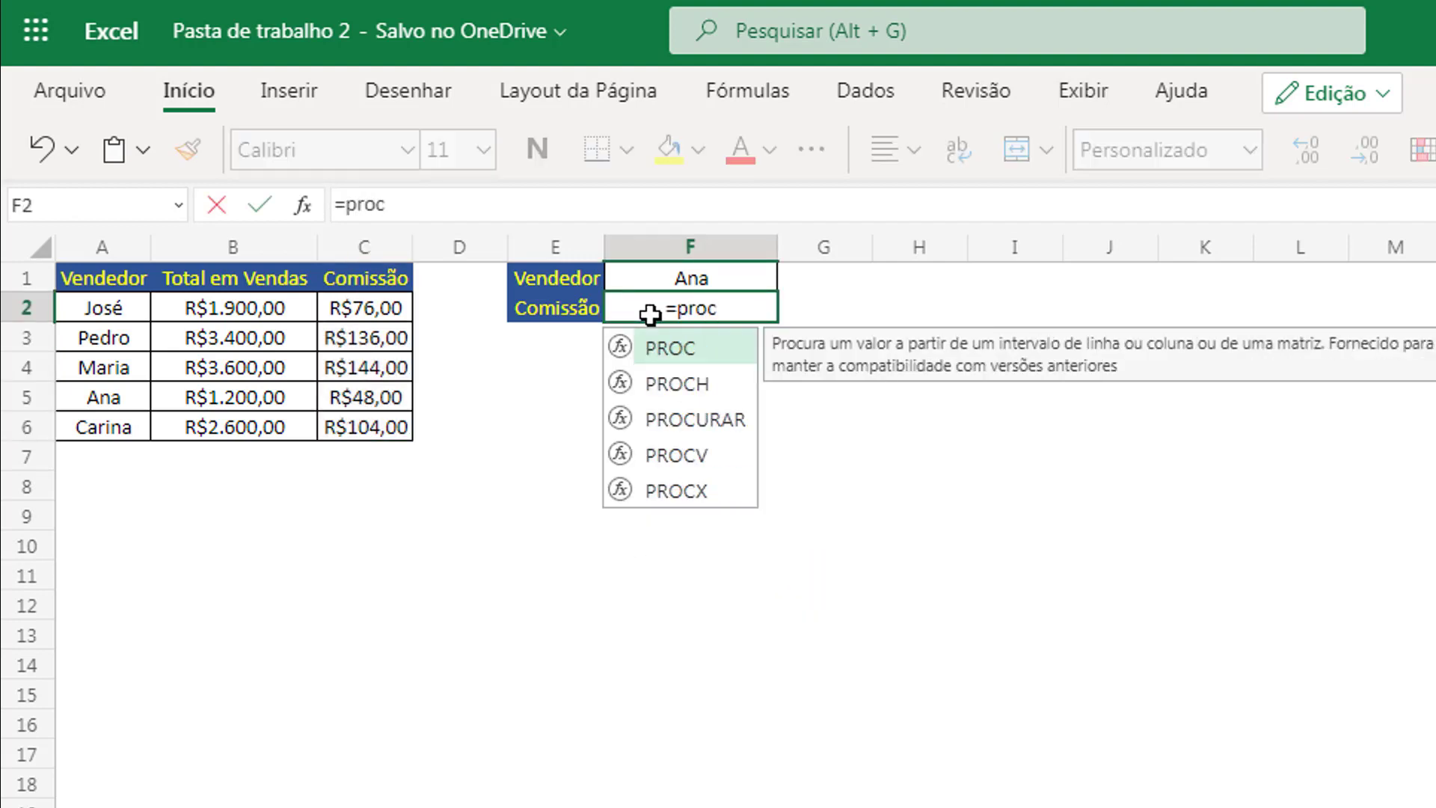
text(x()
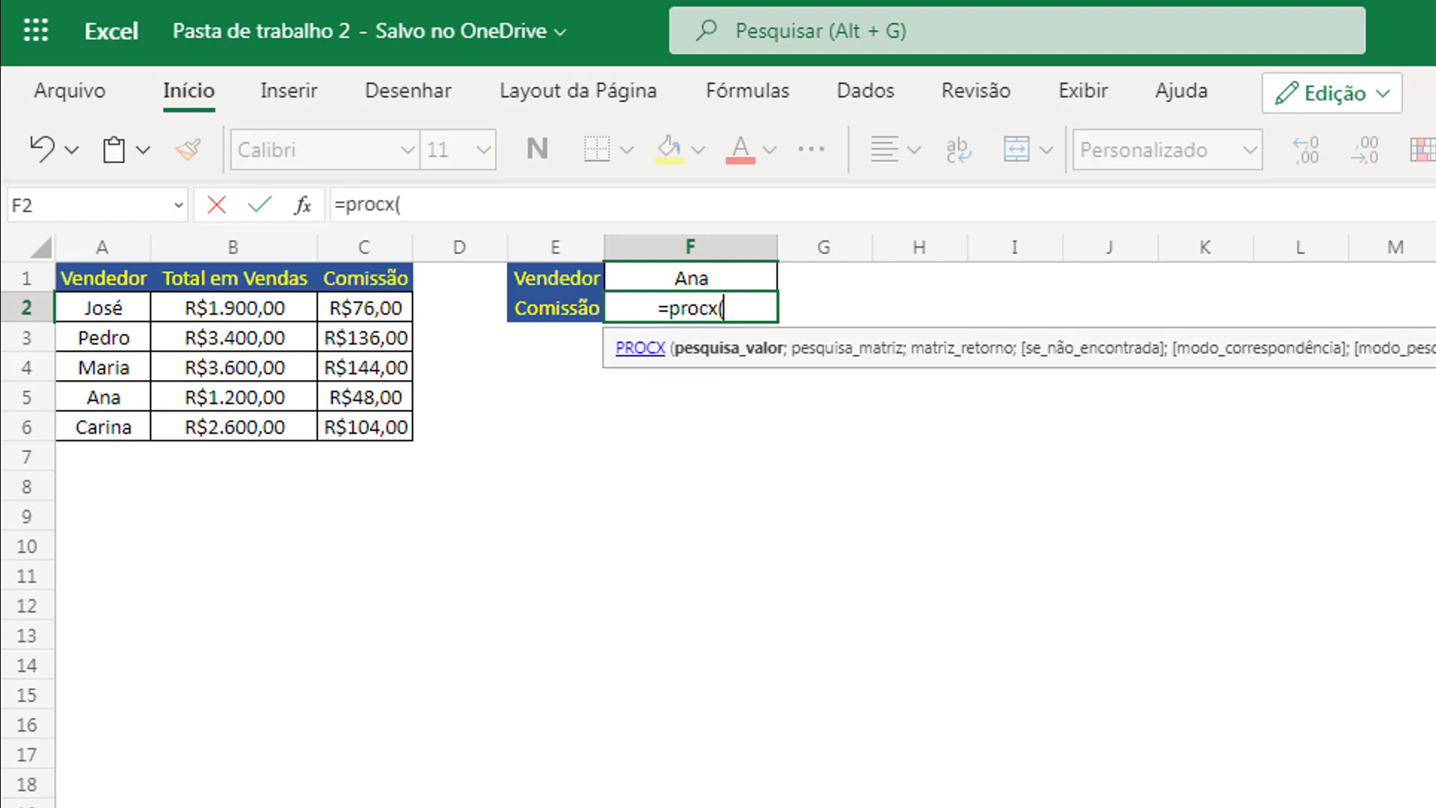
click(743, 278)
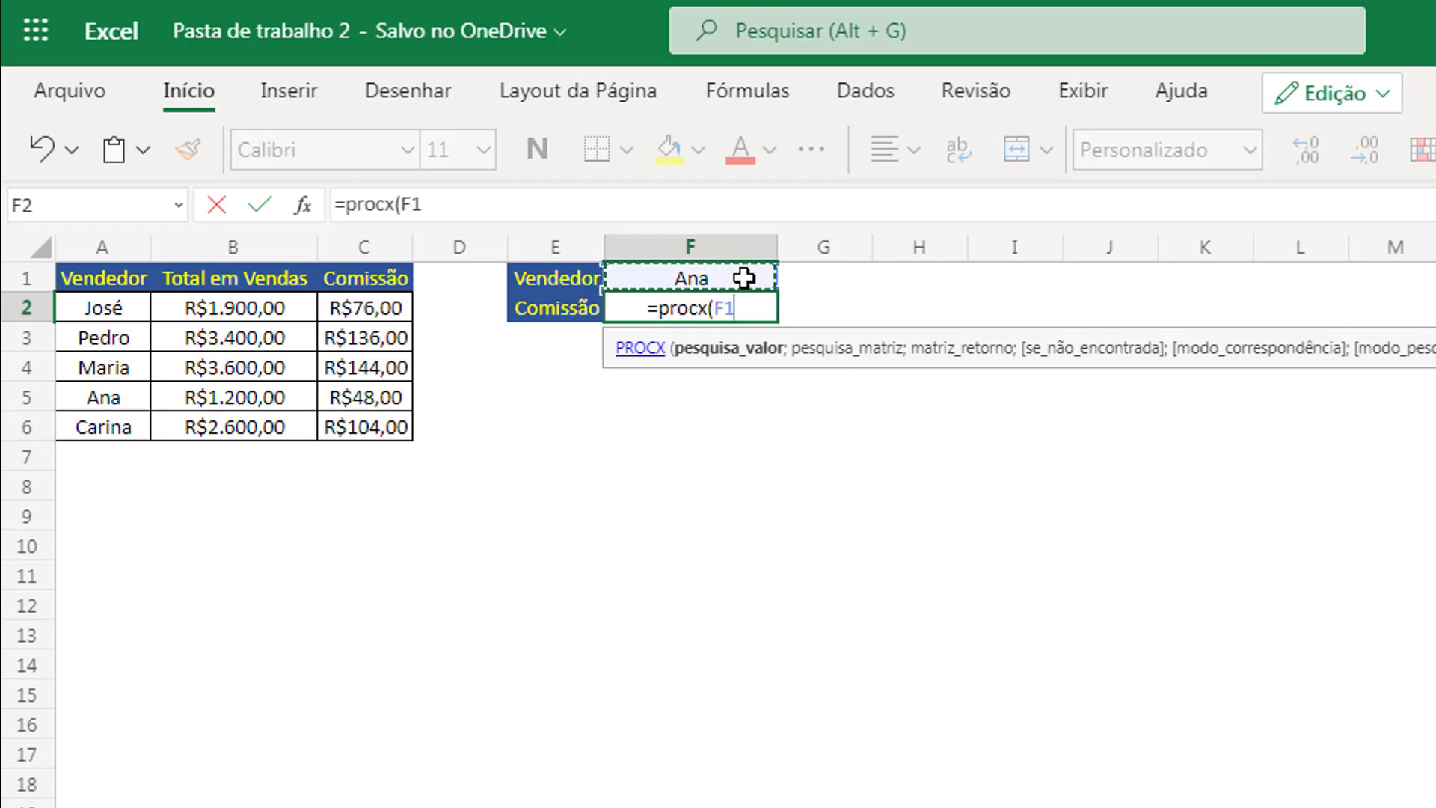
text(;)
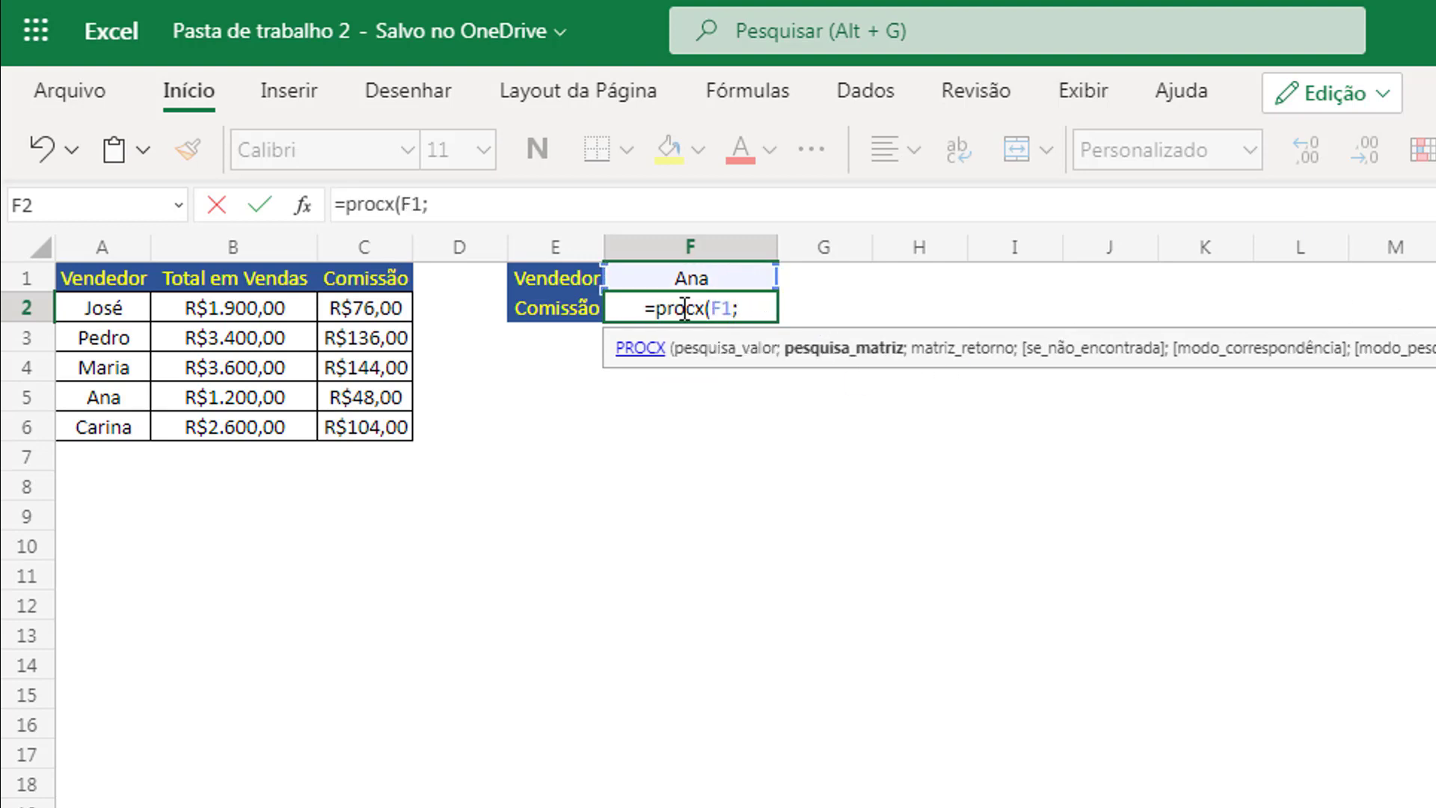
drag(114, 315, 104, 426)
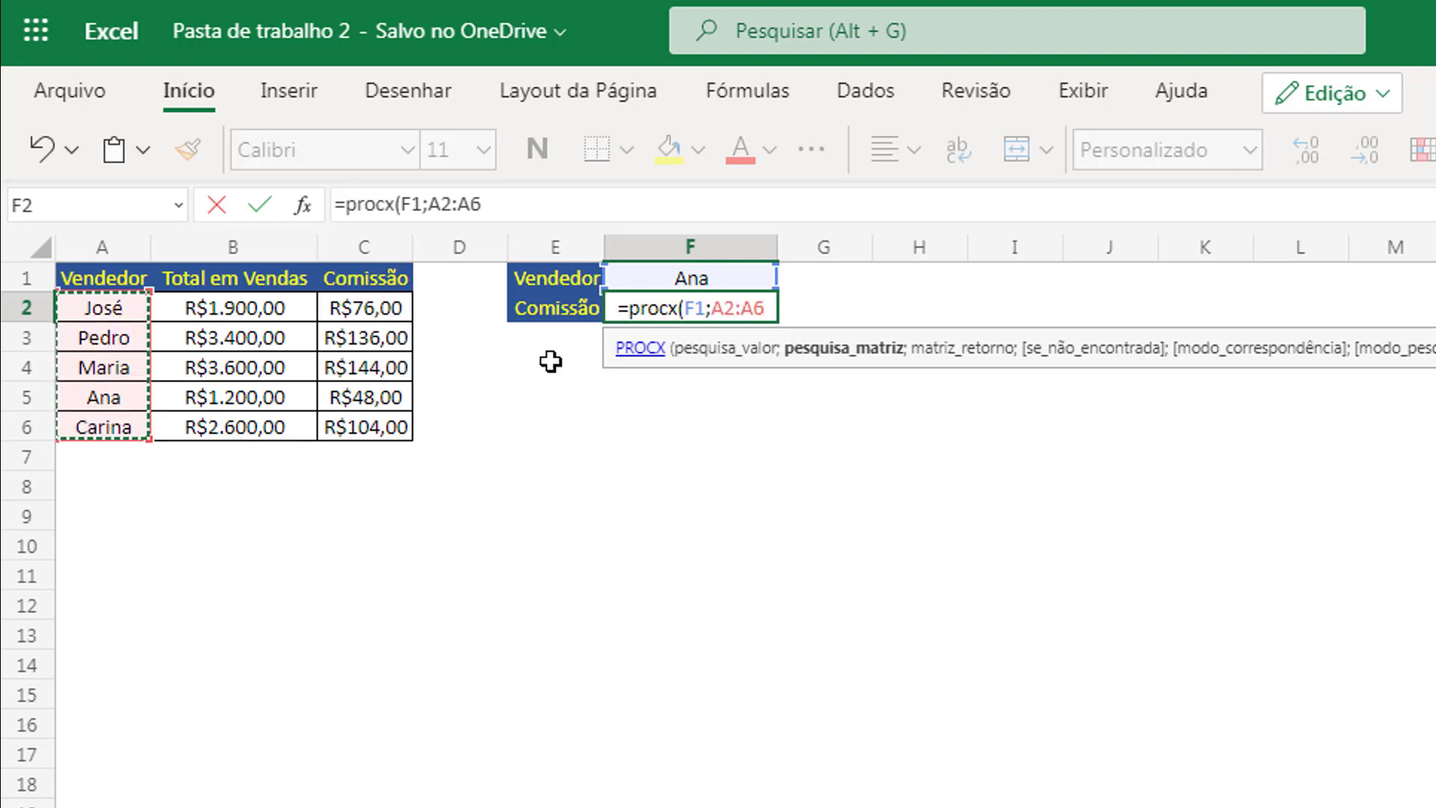
text(;)
drag(391, 306, 369, 421)
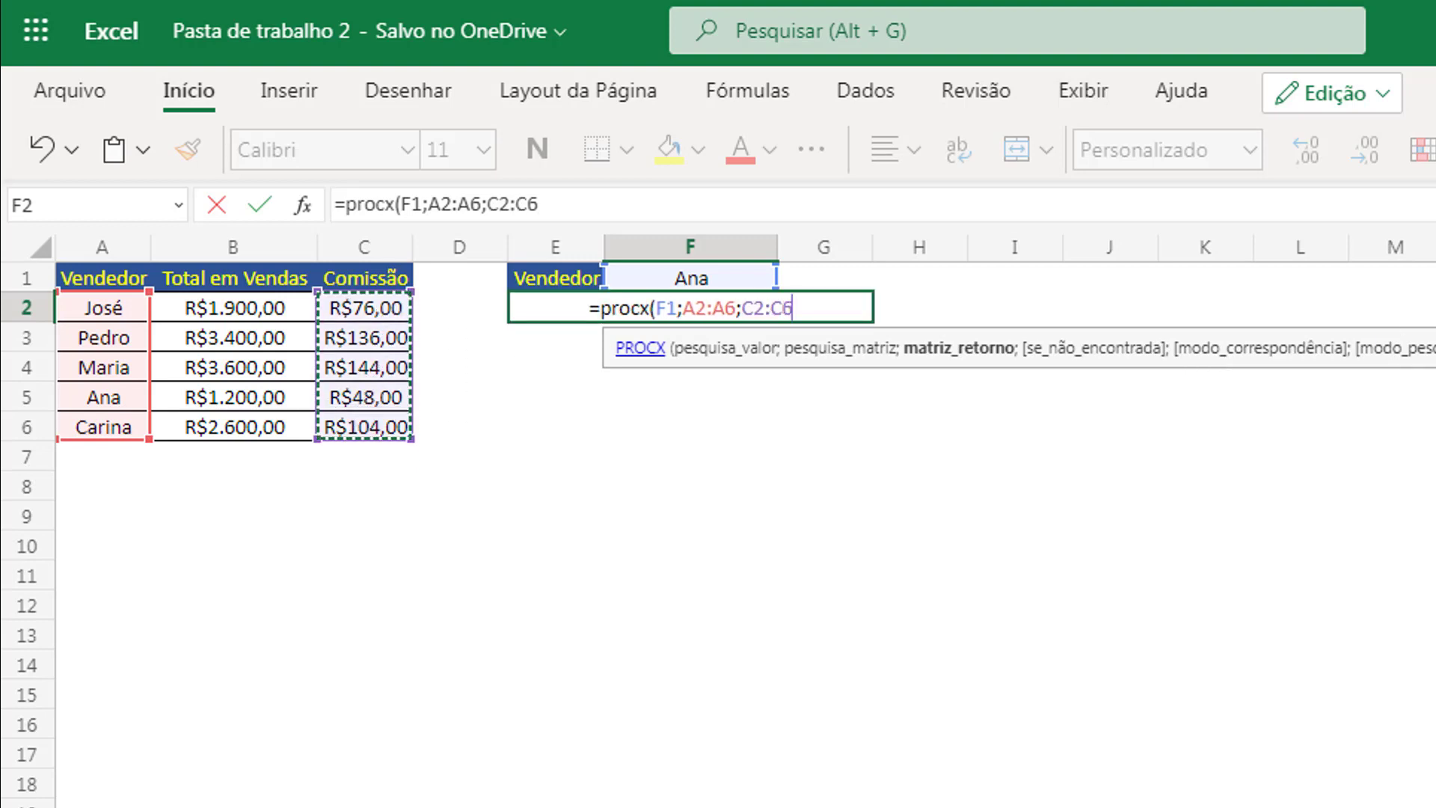
text())
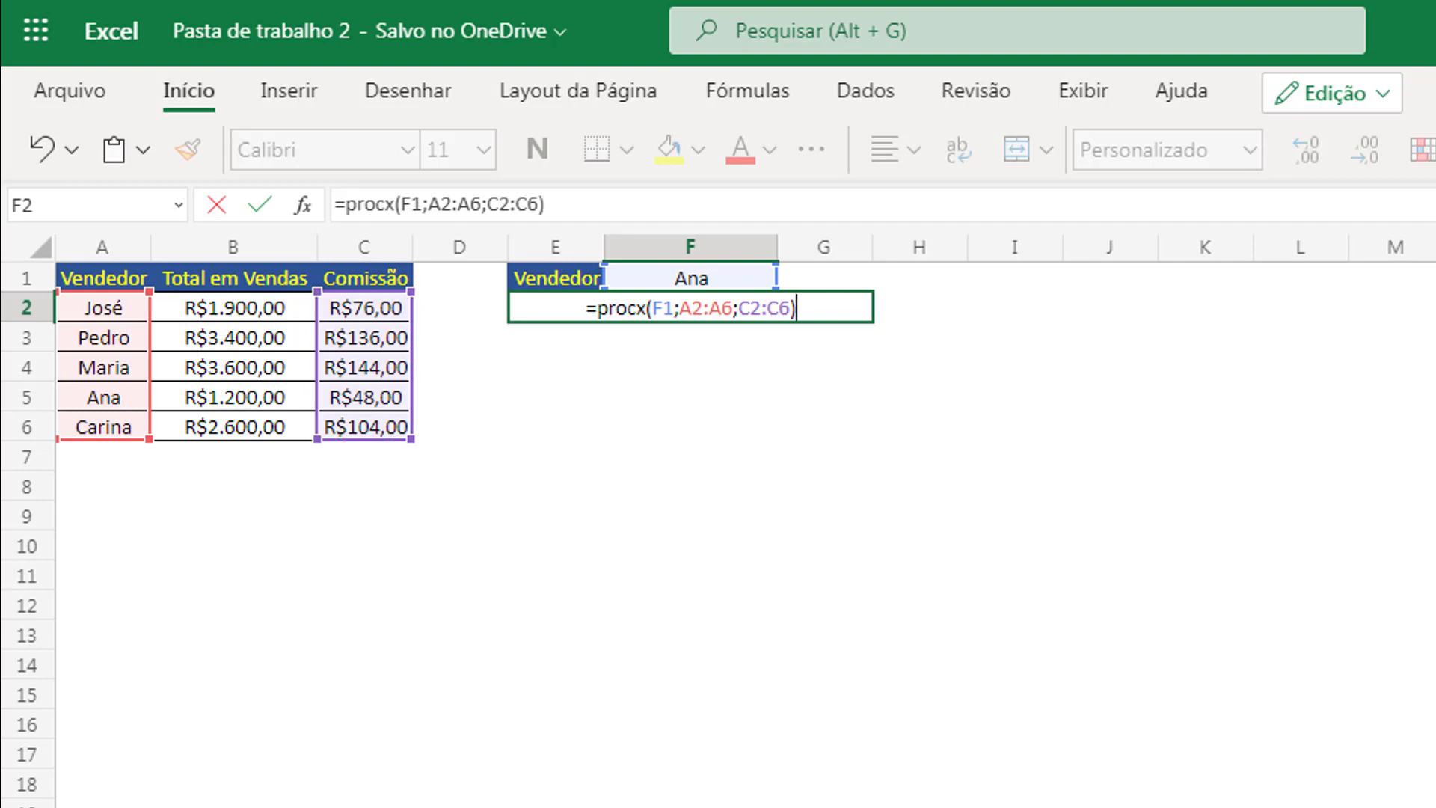
key(Return)
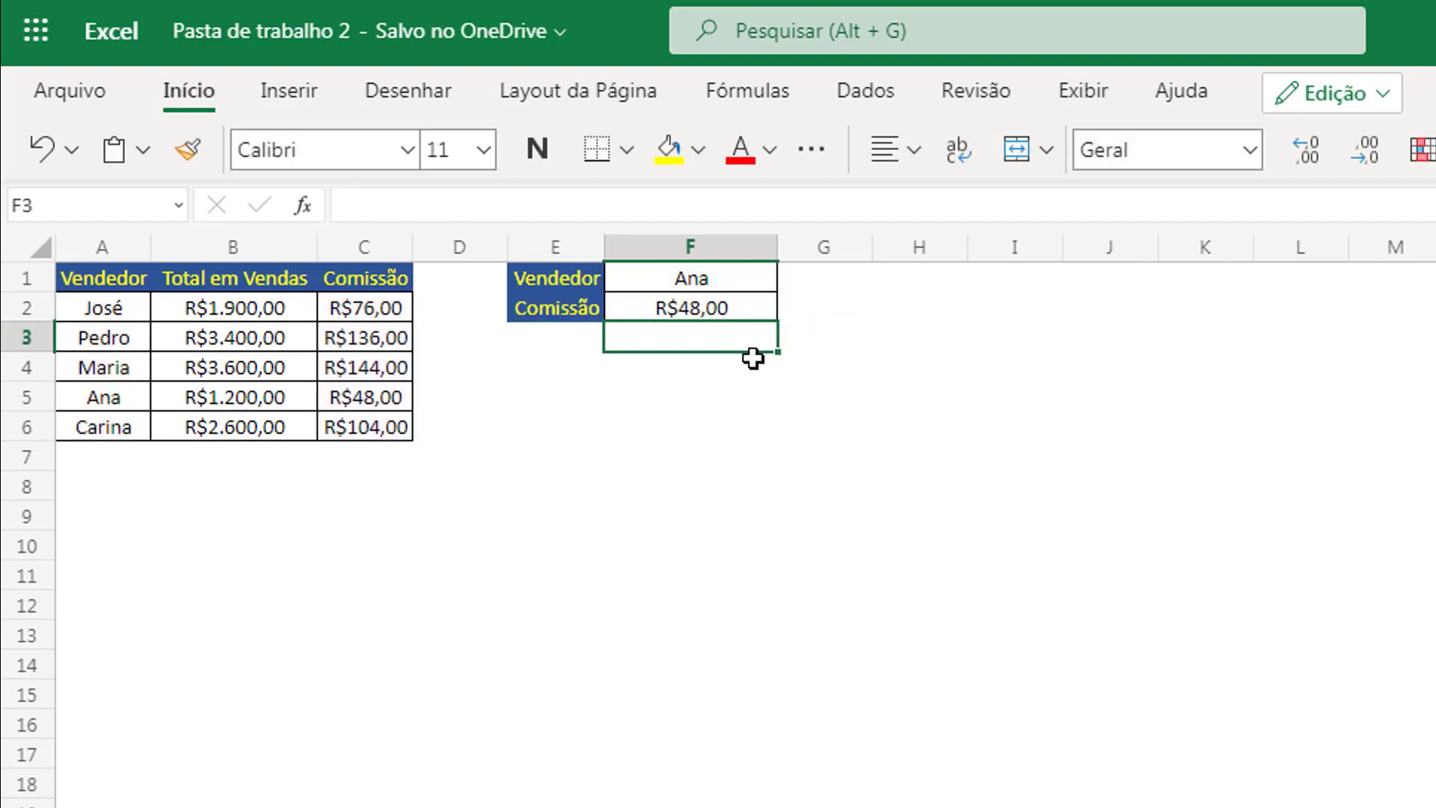
Check the commission lookup in F2 against the seller in F1, the ranges A2:A6 and C2:C6, and row 5 of the table.
click(689, 281)
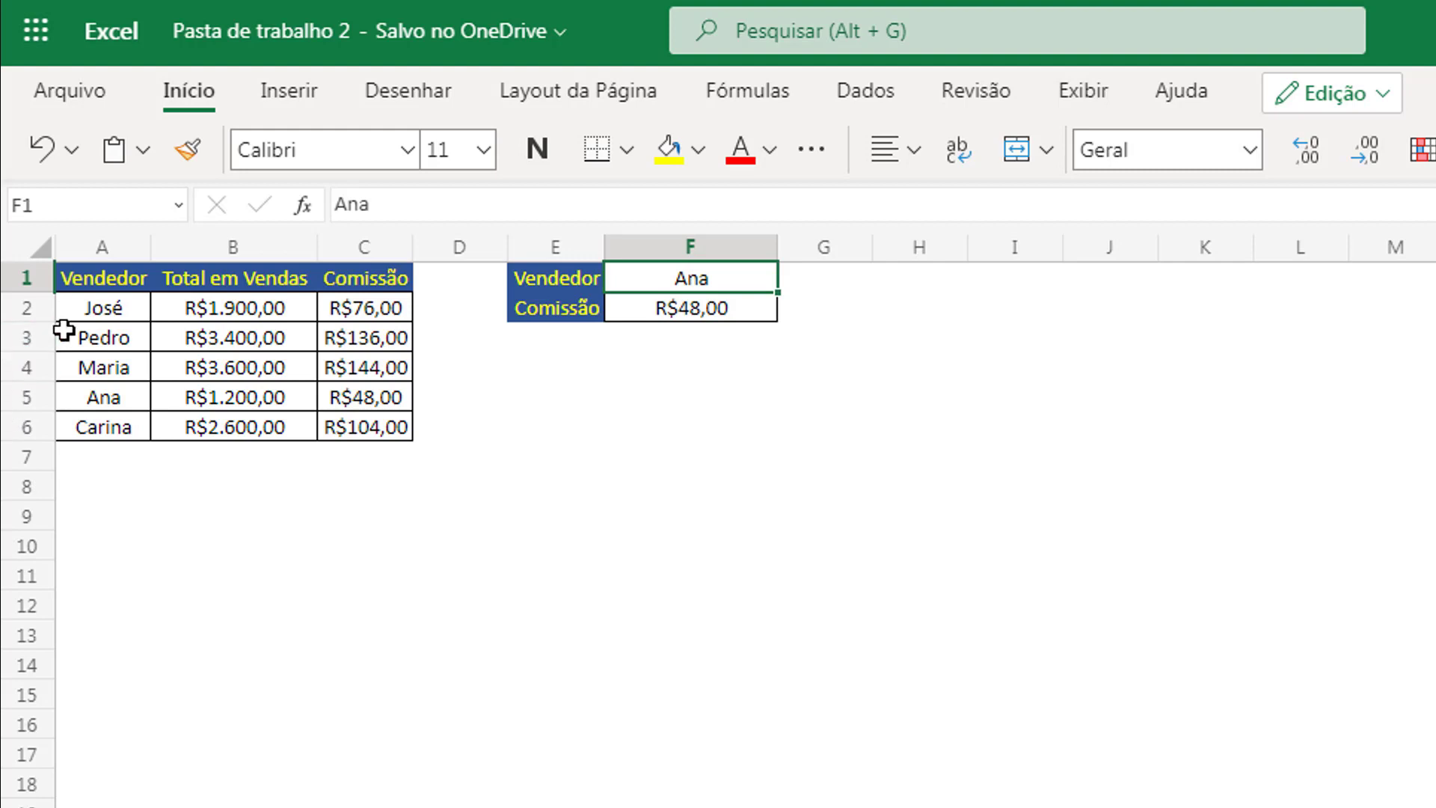
drag(80, 314, 83, 427)
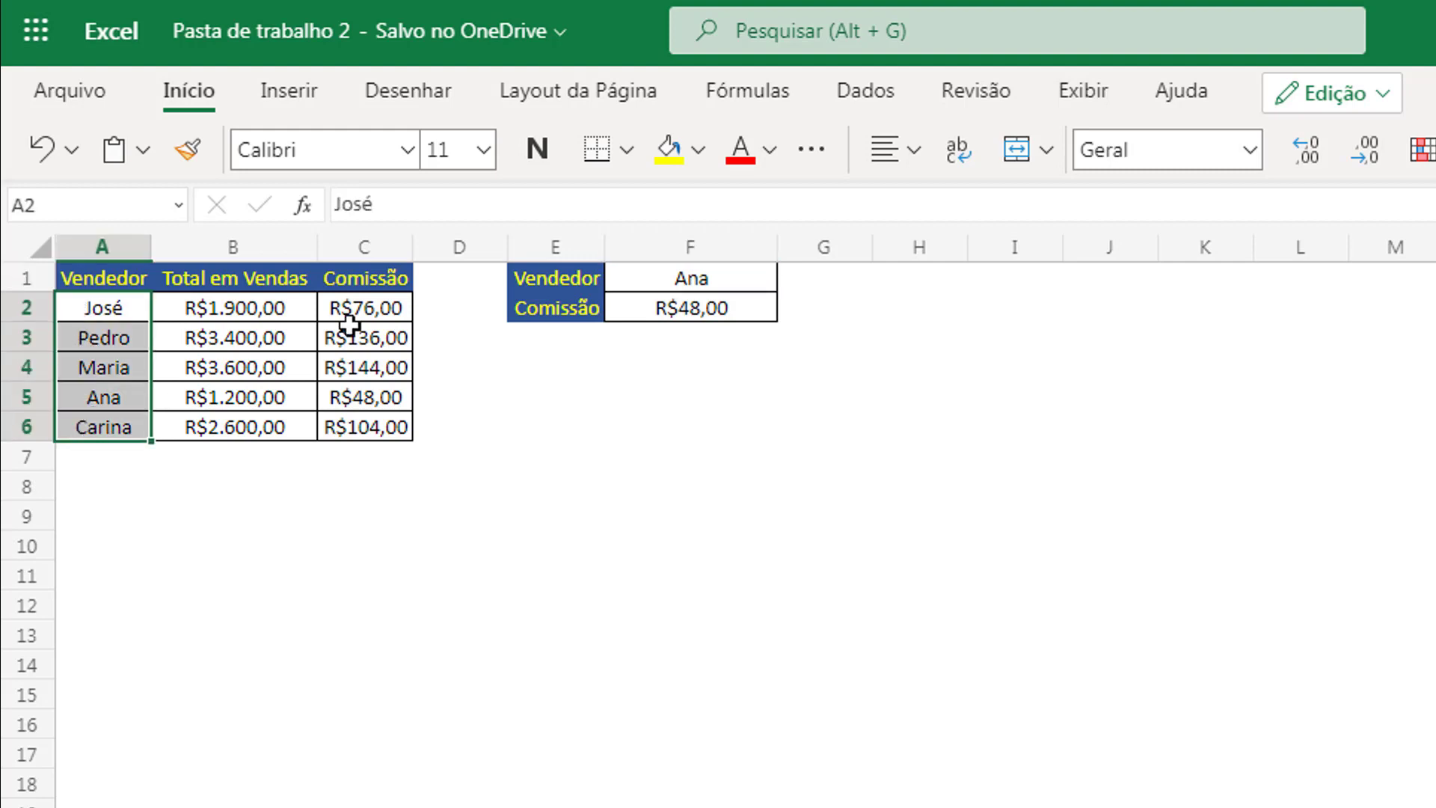
drag(380, 304, 366, 422)
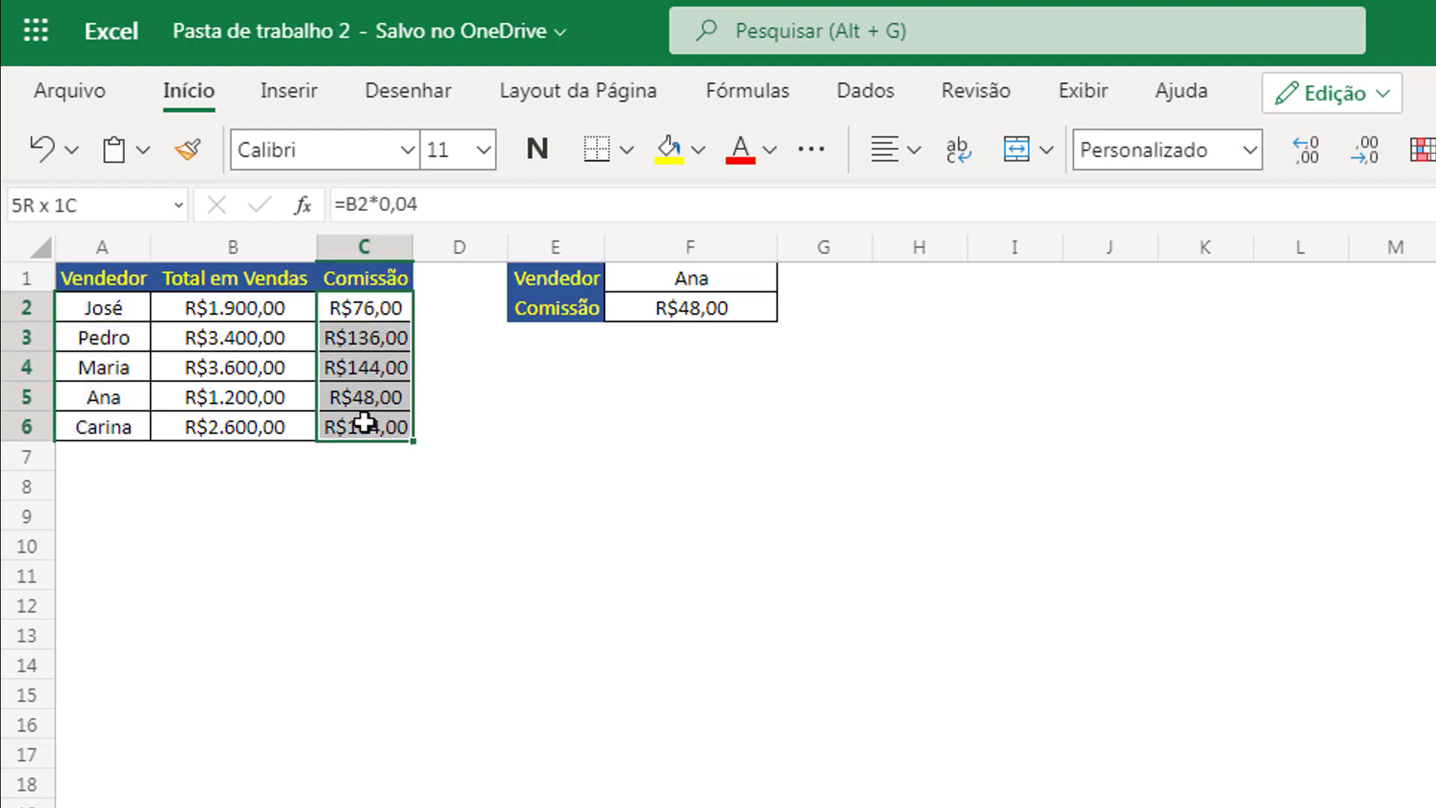
drag(123, 401, 350, 388)
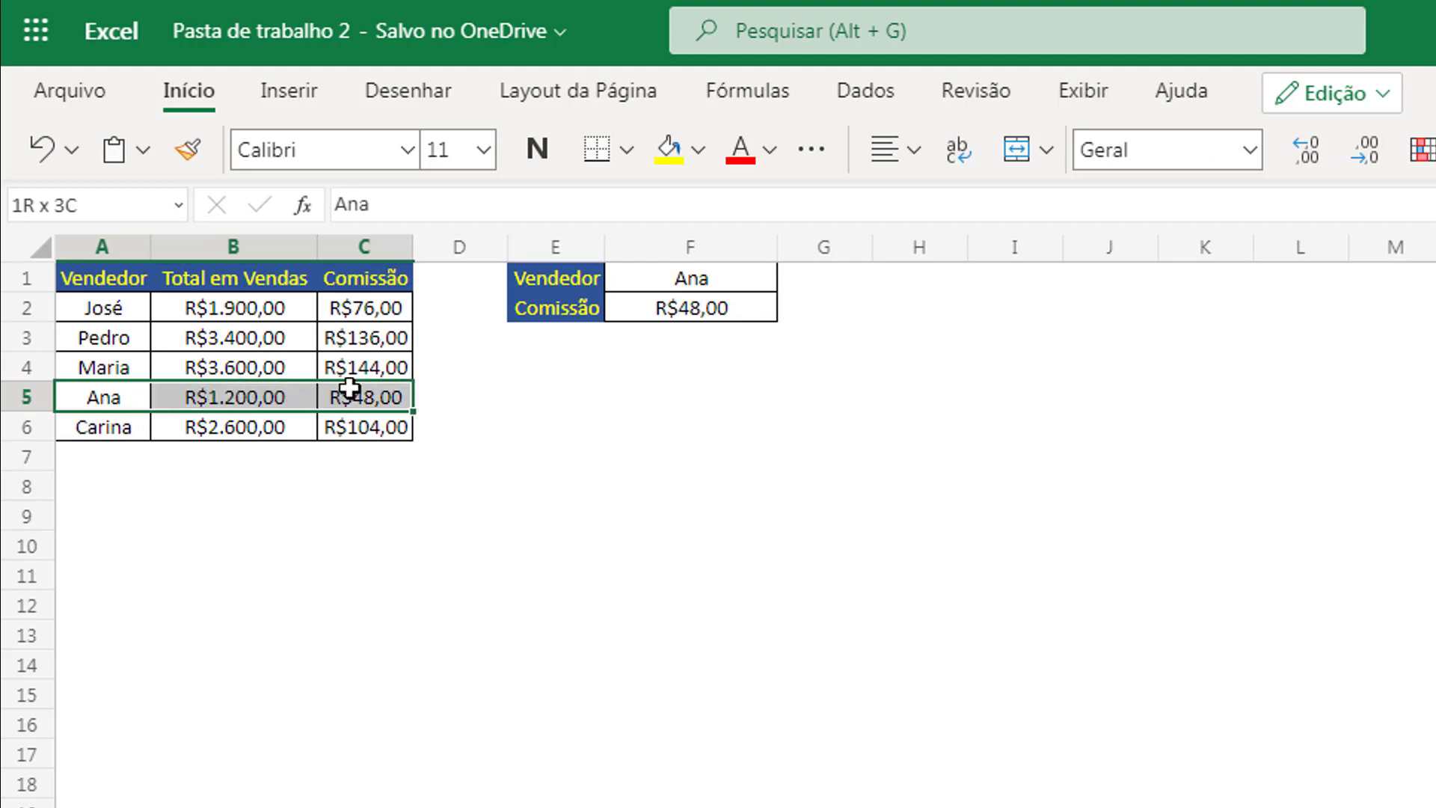
click(571, 426)
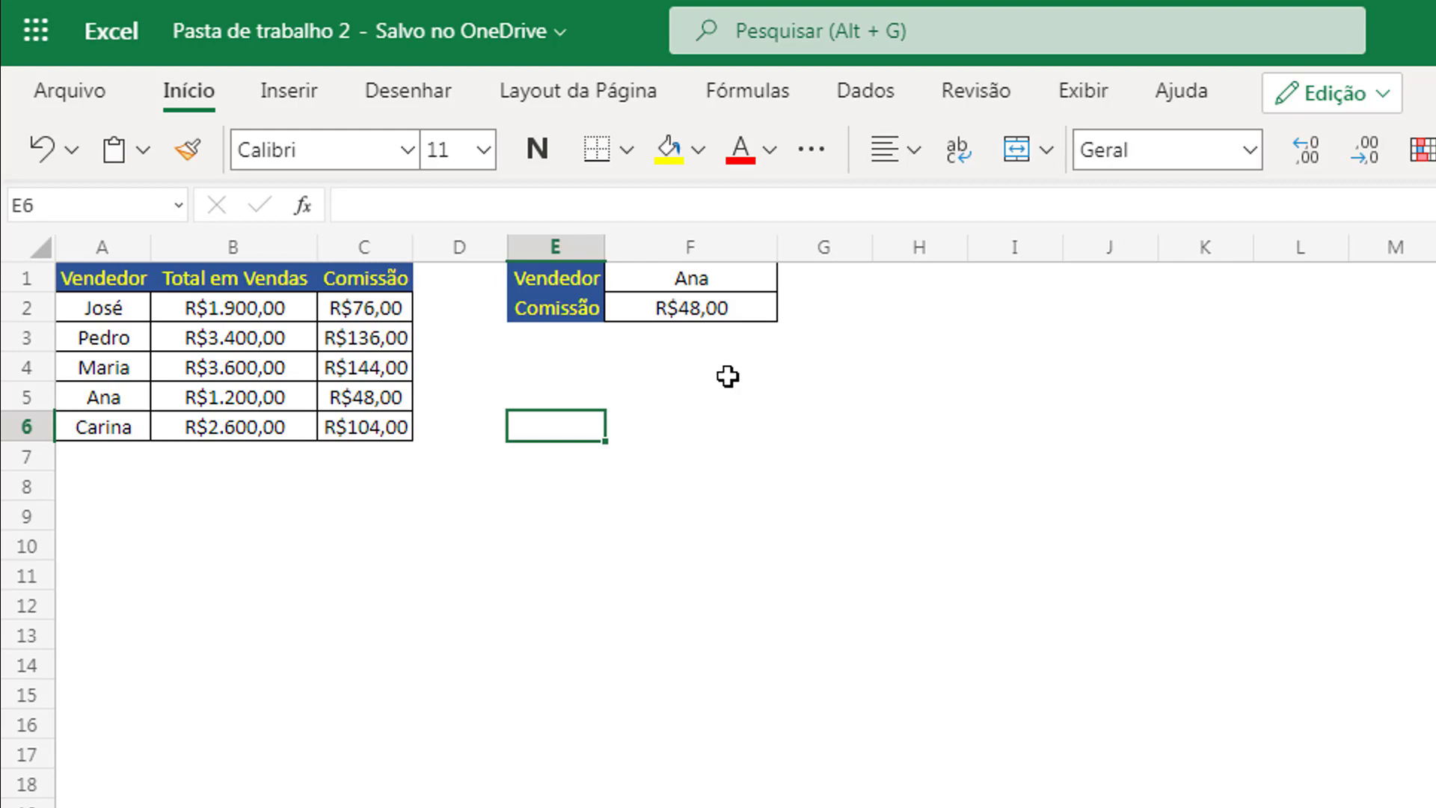
click(723, 310)
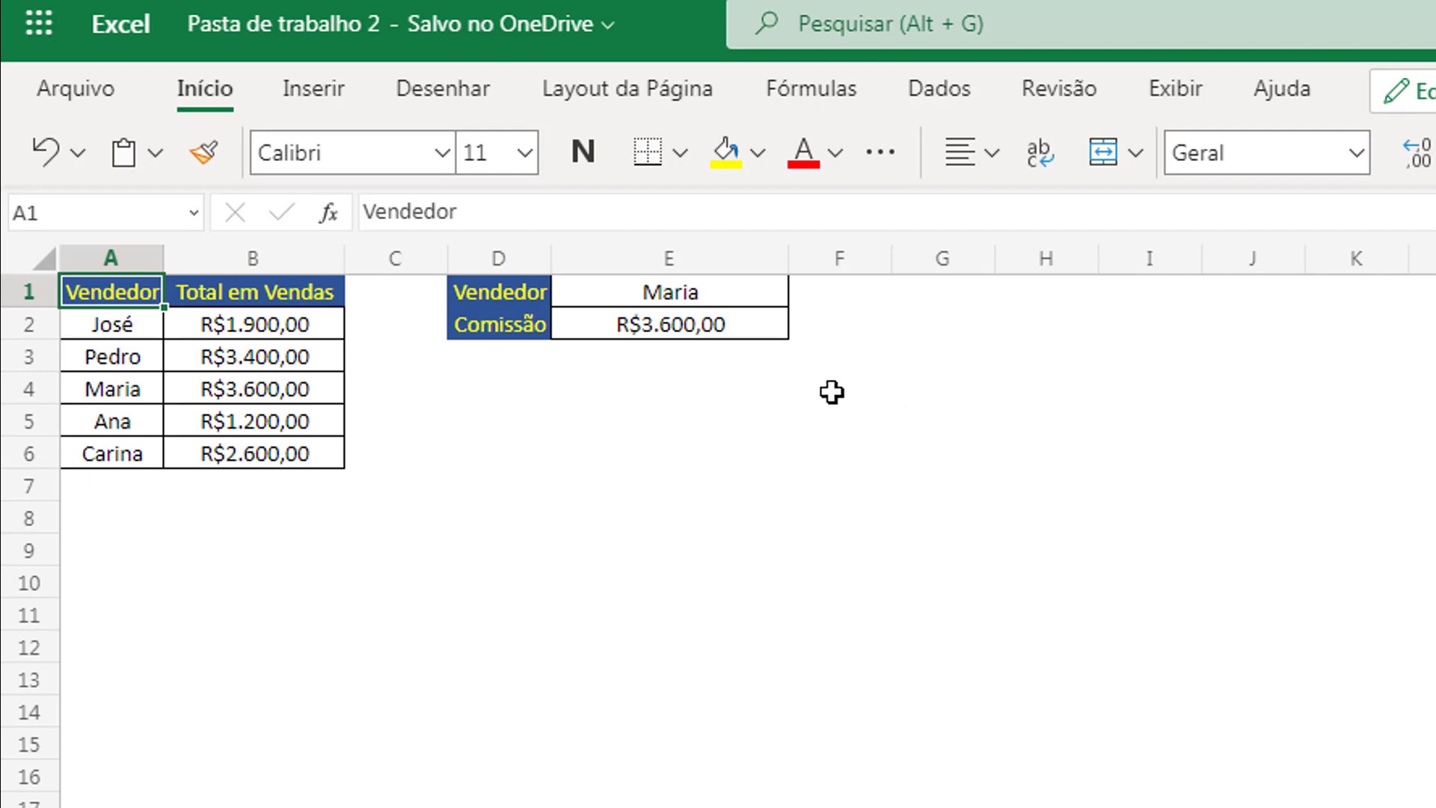
Inspect the PROCX formula in E2 of the vertical sales table and the ranges it references.
click(769, 333)
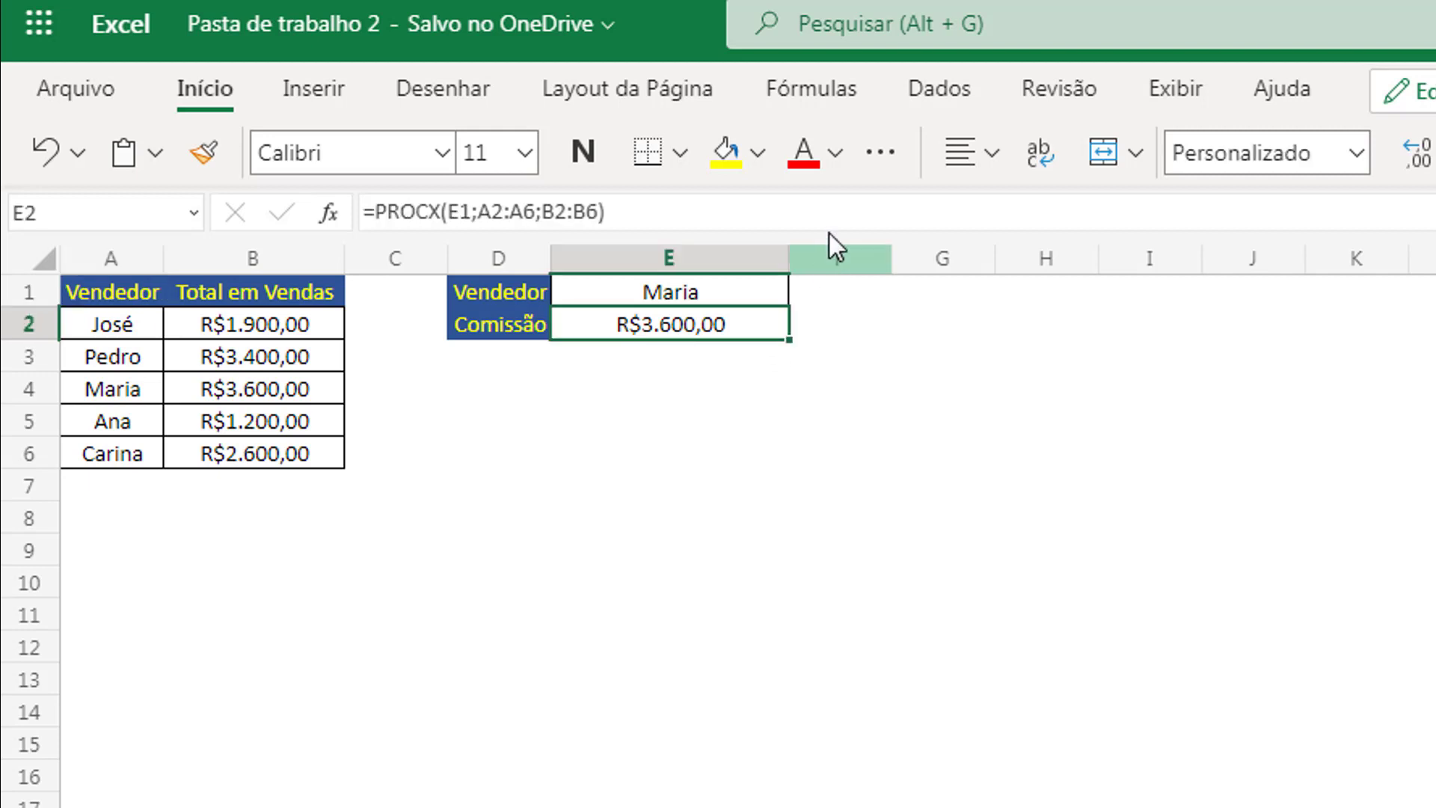
click(820, 214)
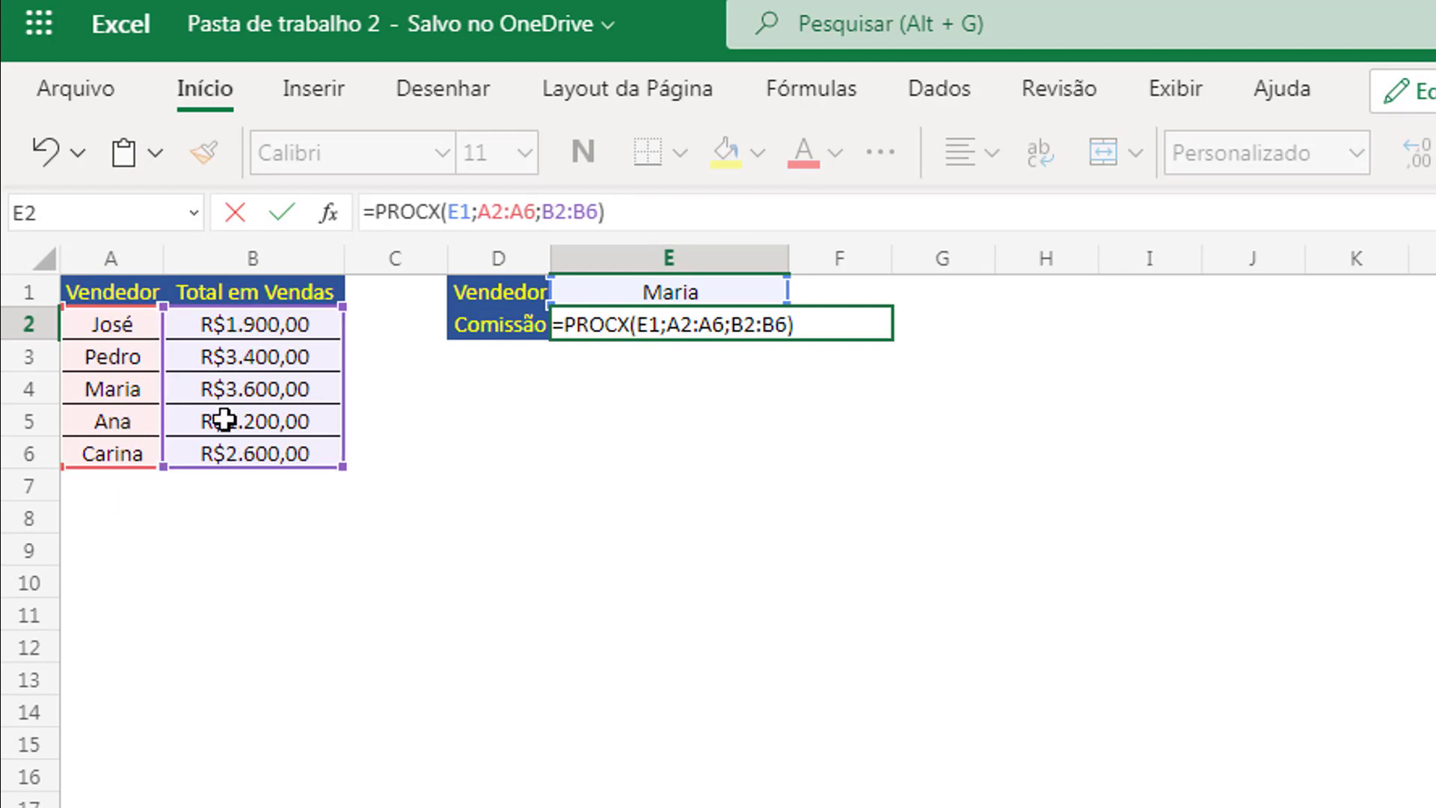
key(ctrl+Return)
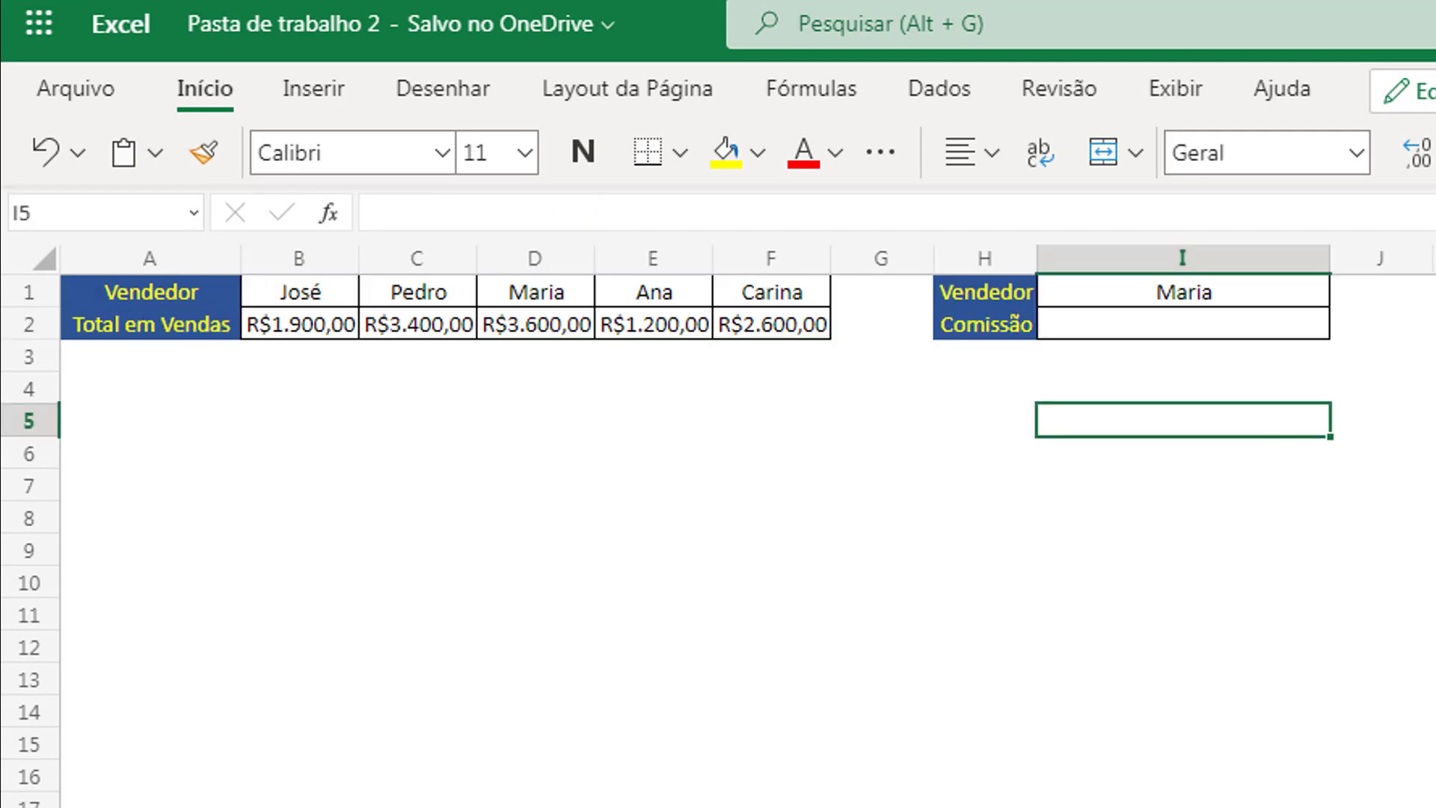
Enter a PROCX formula in I2 that looks up I1 across B1:F1 and returns the matching value from B2:F2.
click(1078, 327)
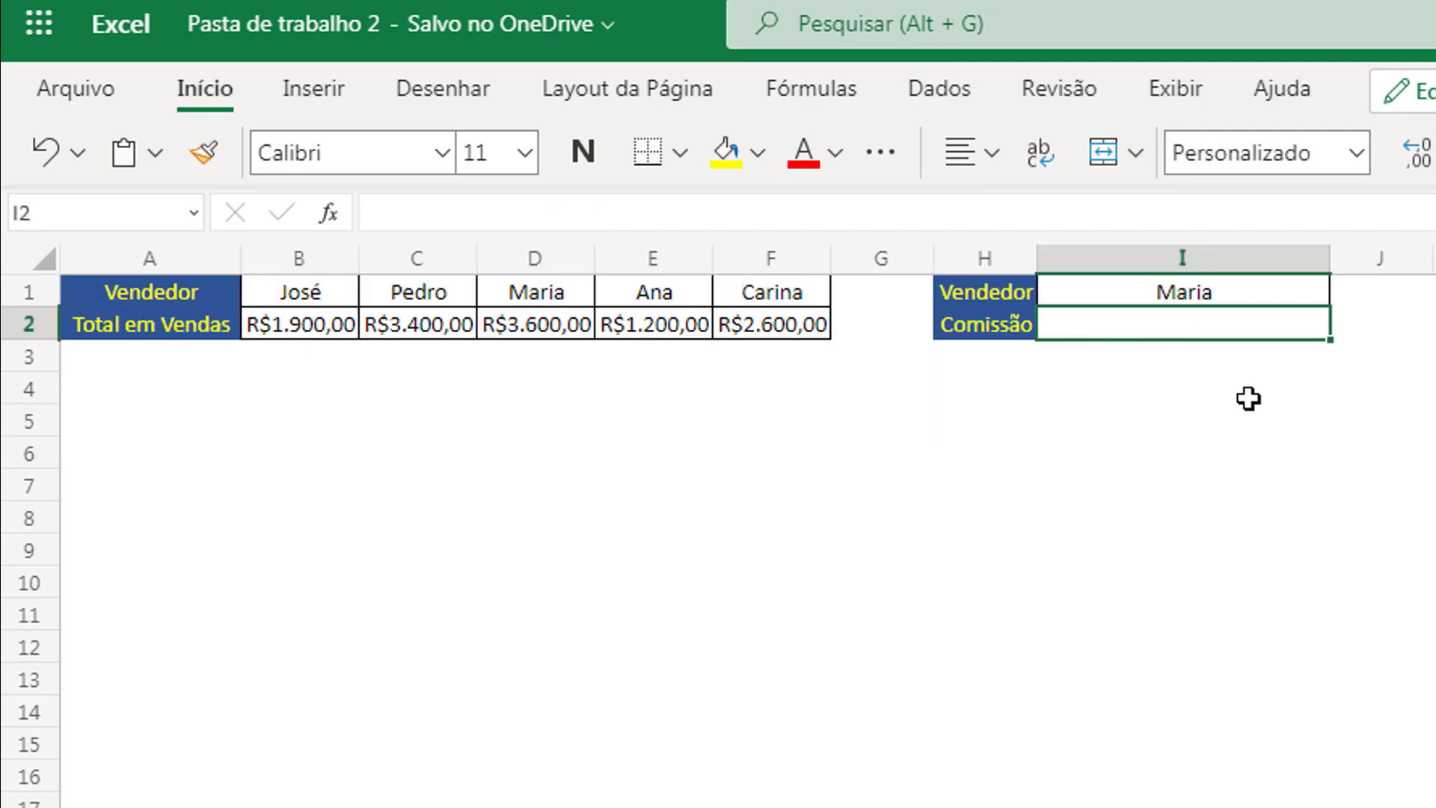
text(=procvx()
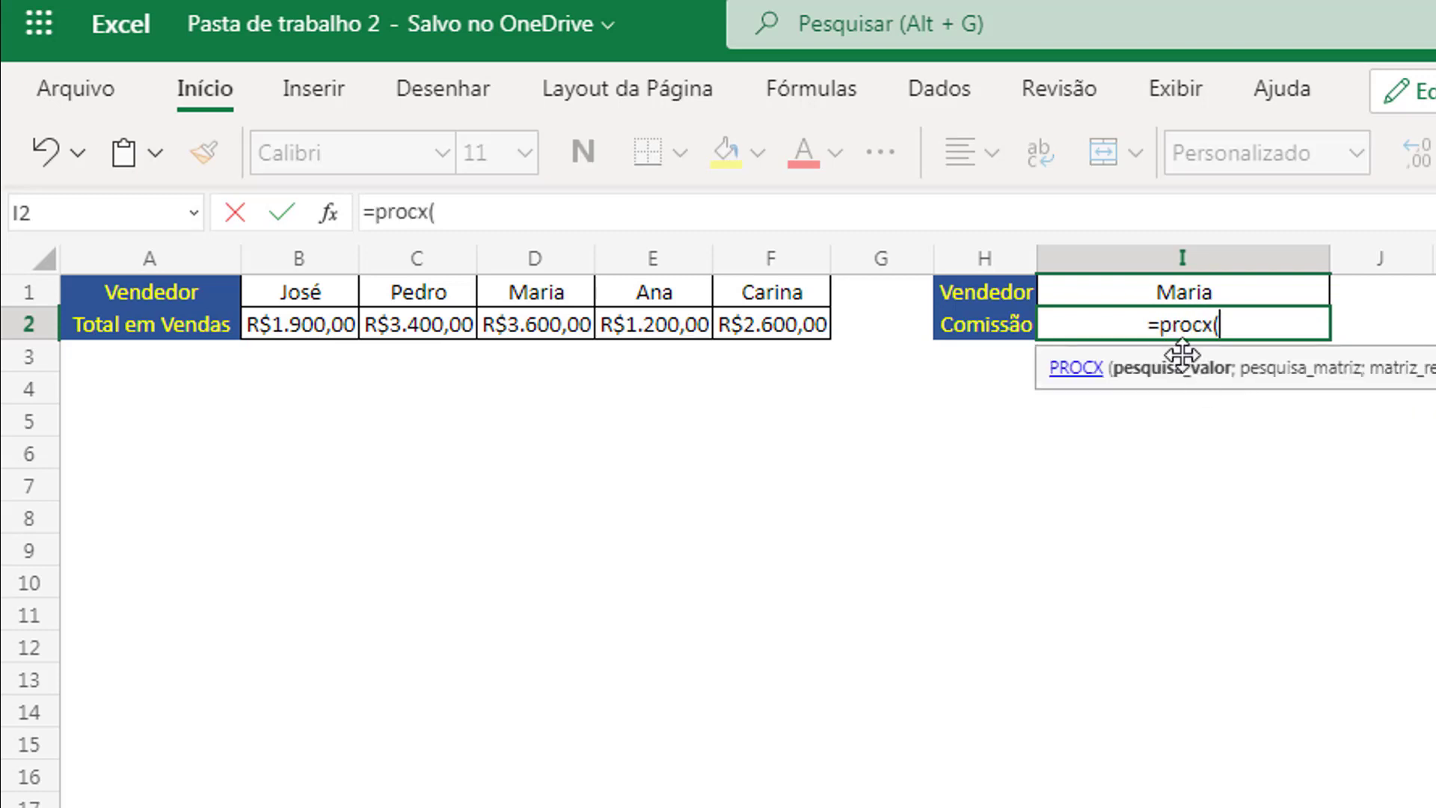
click(1180, 290)
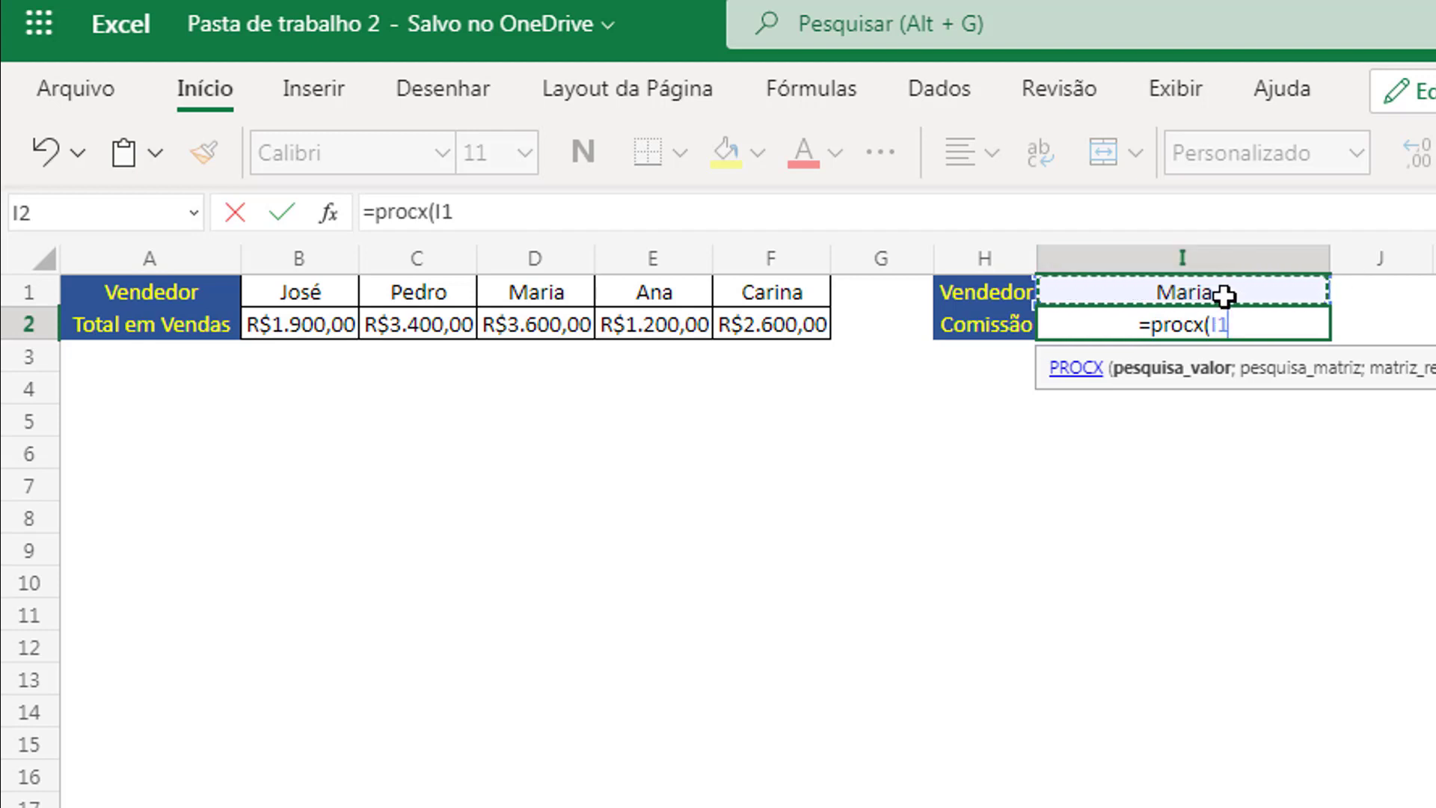
text(;)
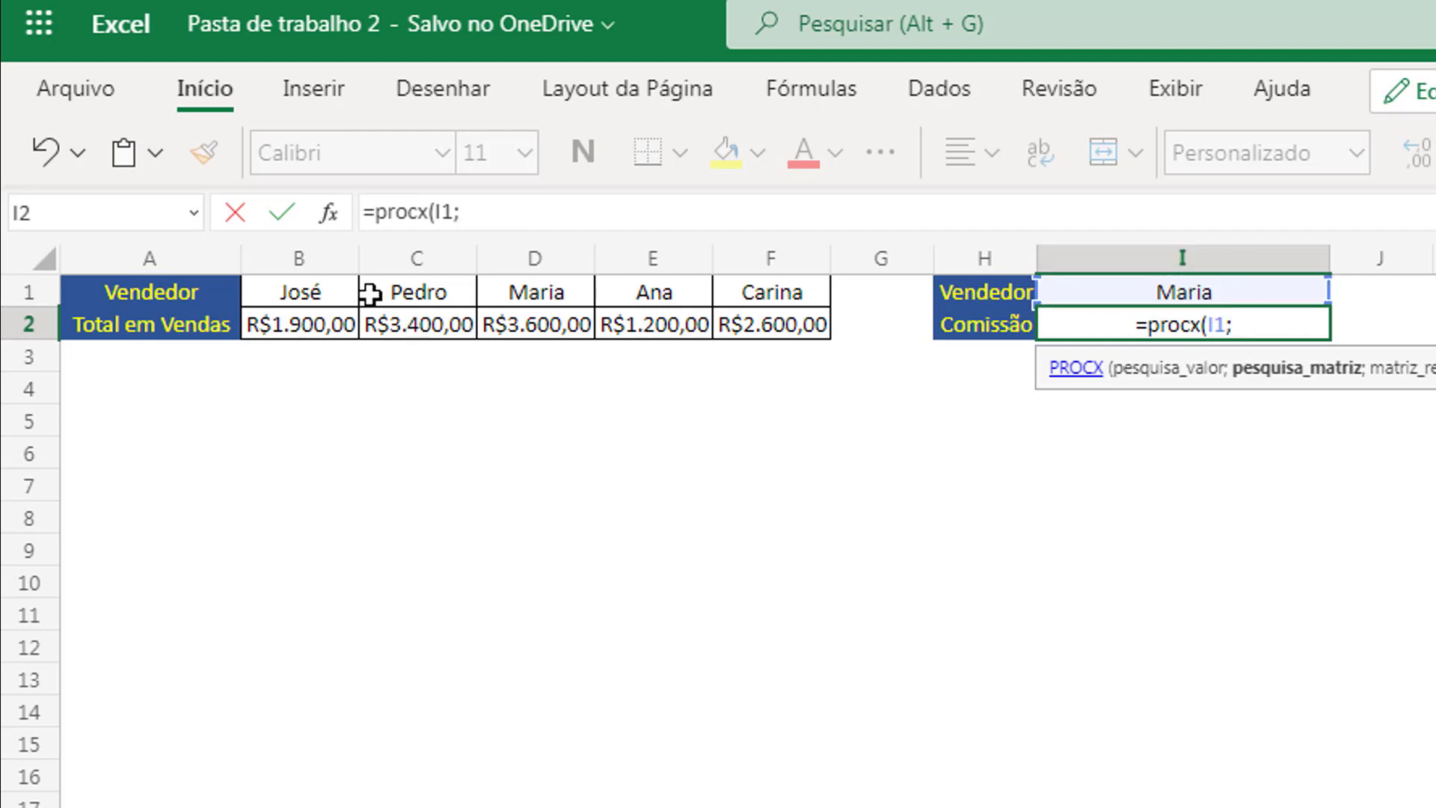
drag(314, 294, 743, 284)
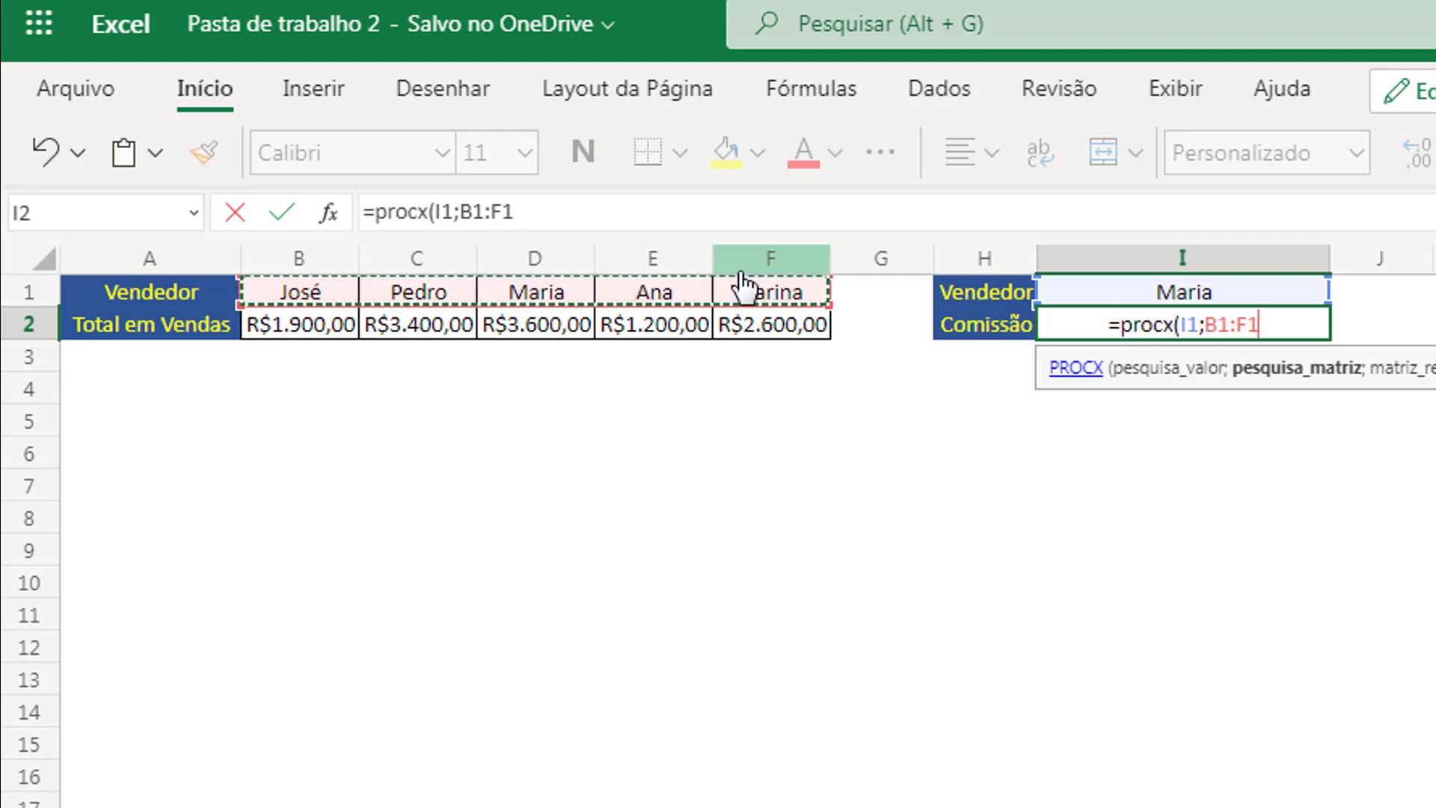
text(;)
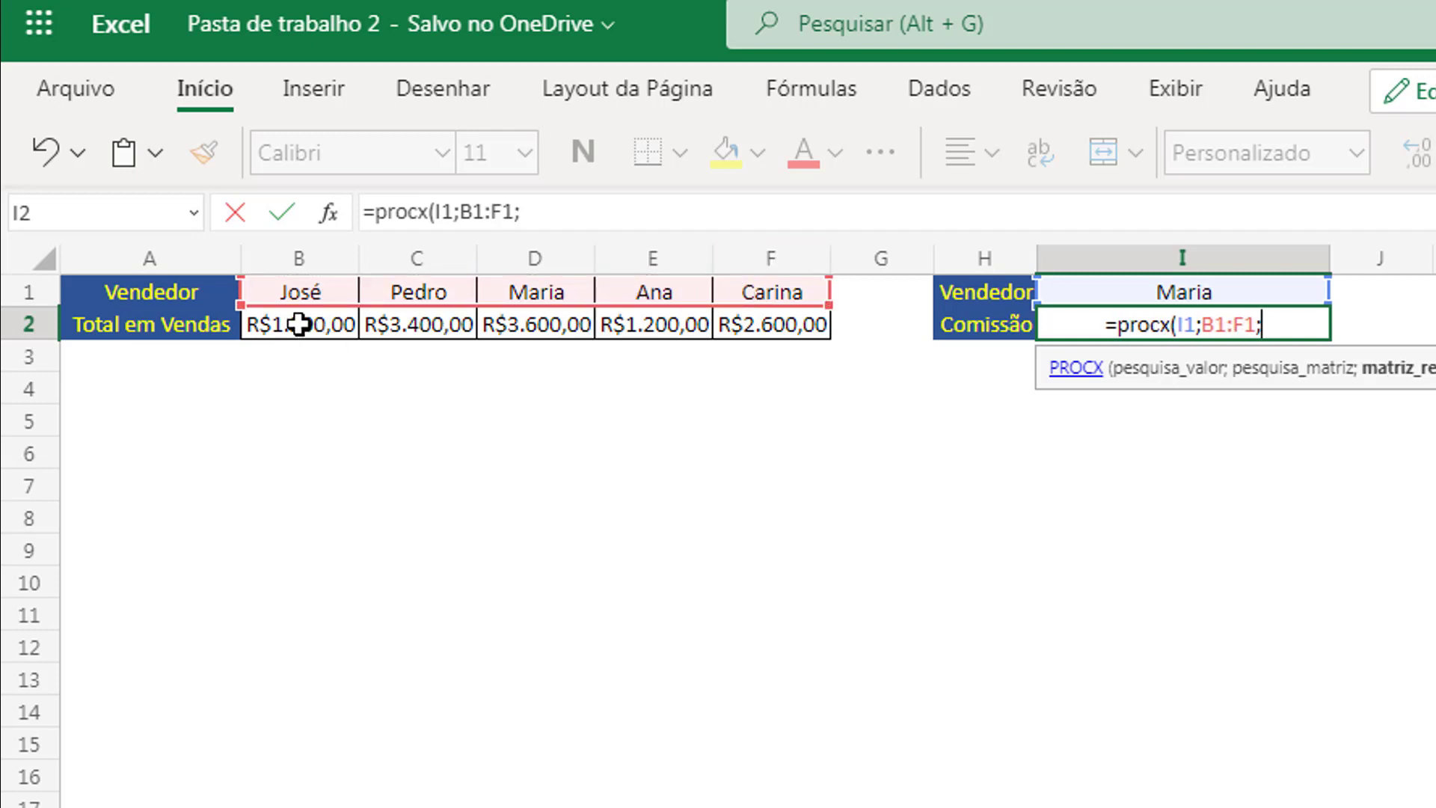
drag(299, 324, 756, 333)
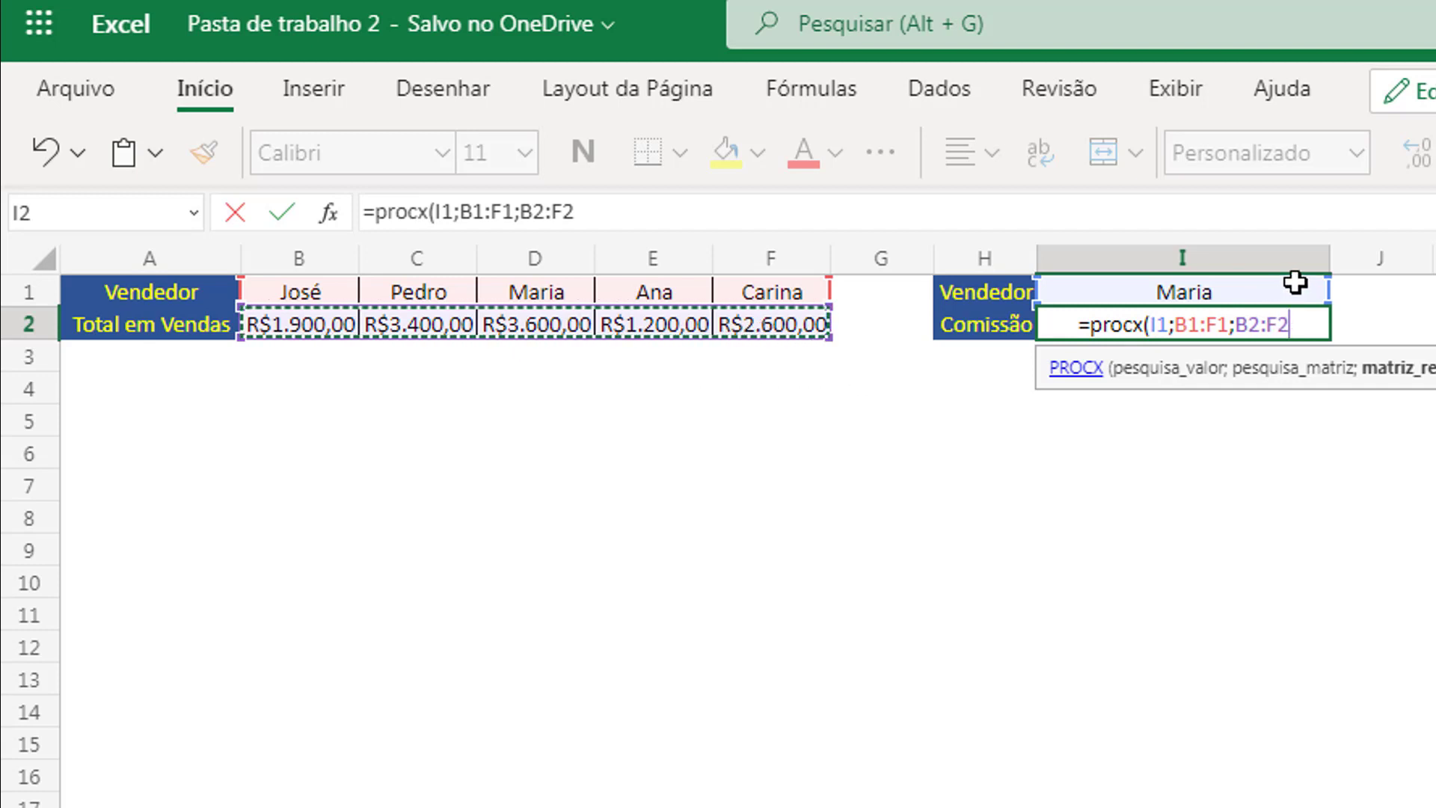
text())
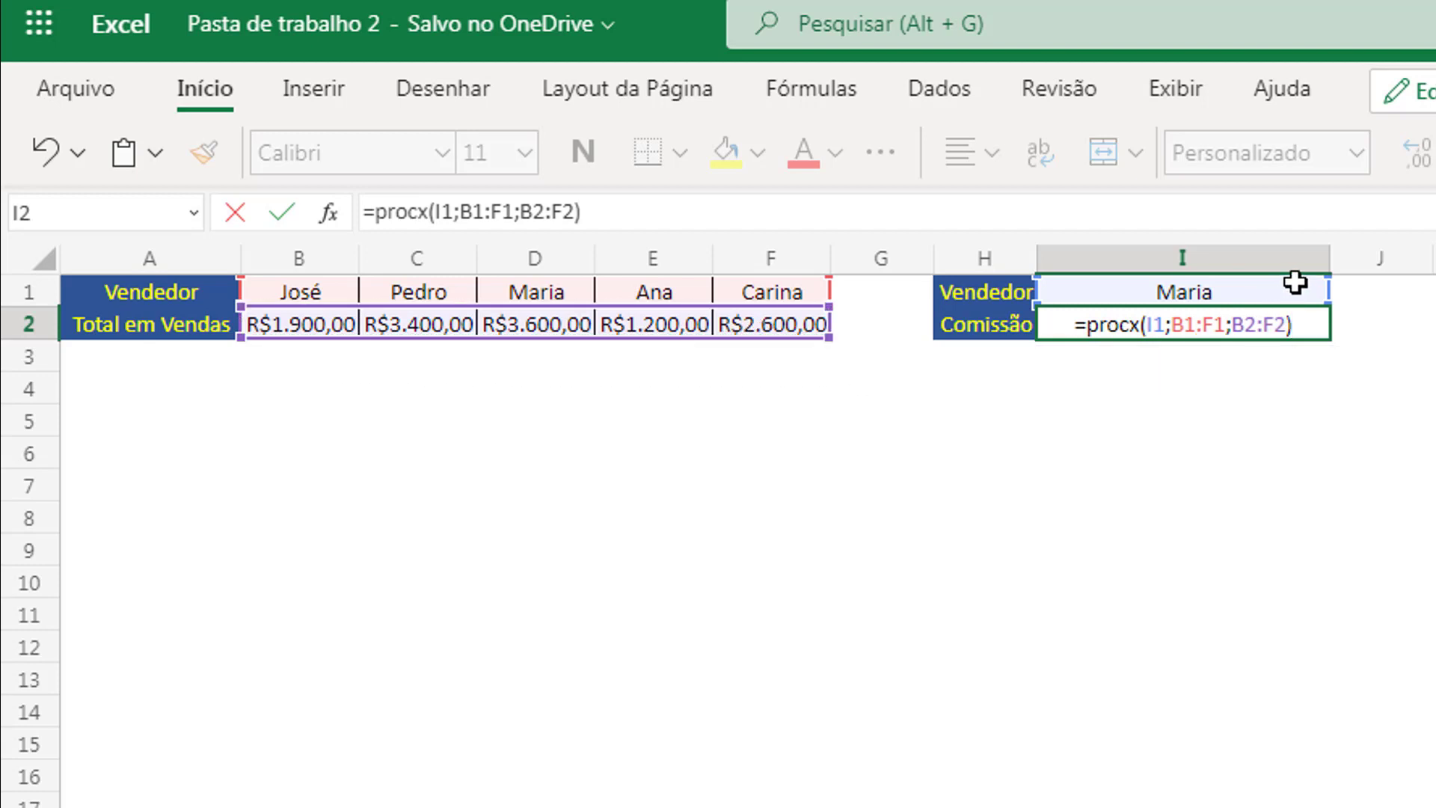
key(Return)
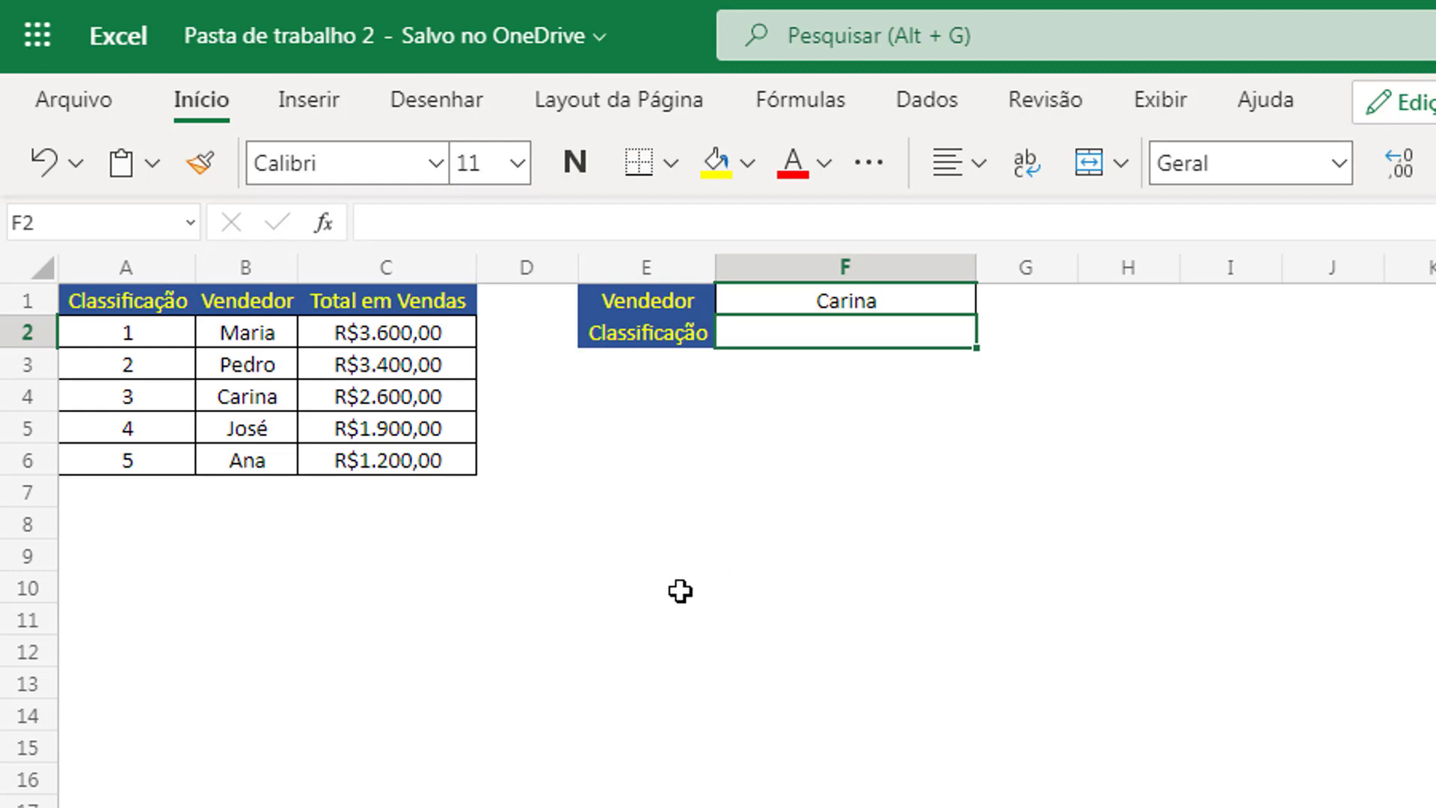
Examine the Classificação column, the seller and sales data beside it, and the Vendedor lookup value in F1.
drag(130, 337, 127, 462)
click(160, 273)
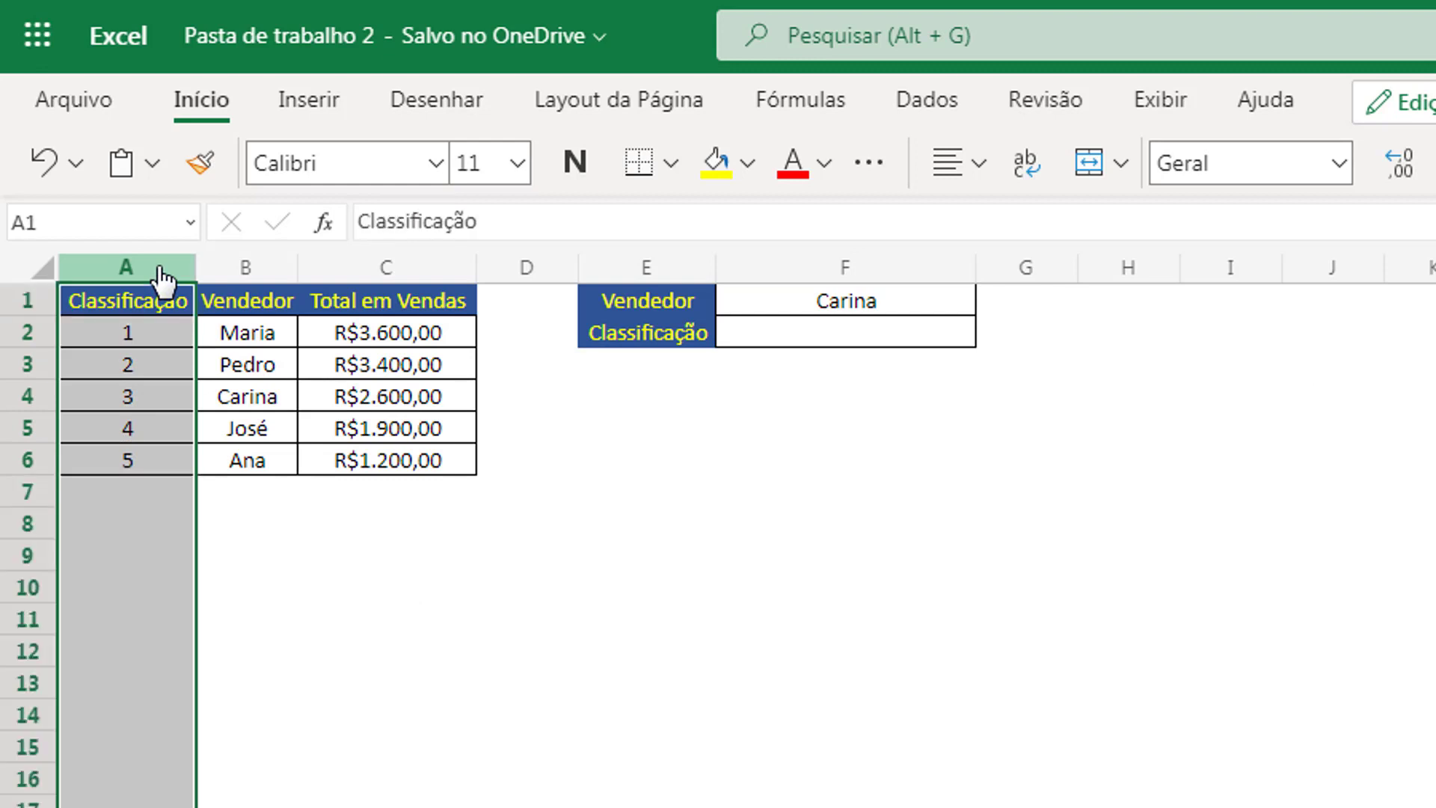
click(254, 336)
drag(255, 336, 469, 469)
click(728, 500)
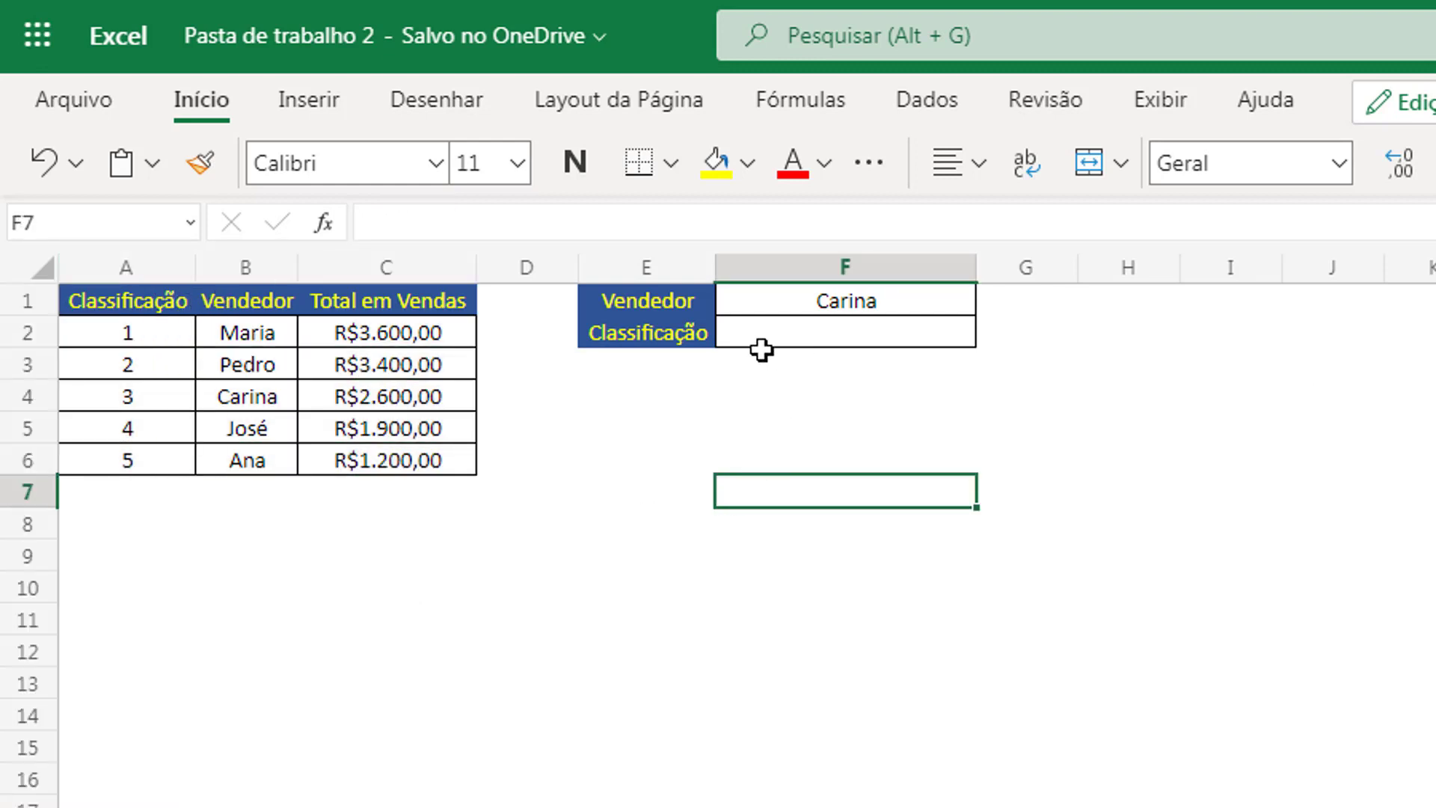
click(136, 366)
drag(143, 394, 144, 434)
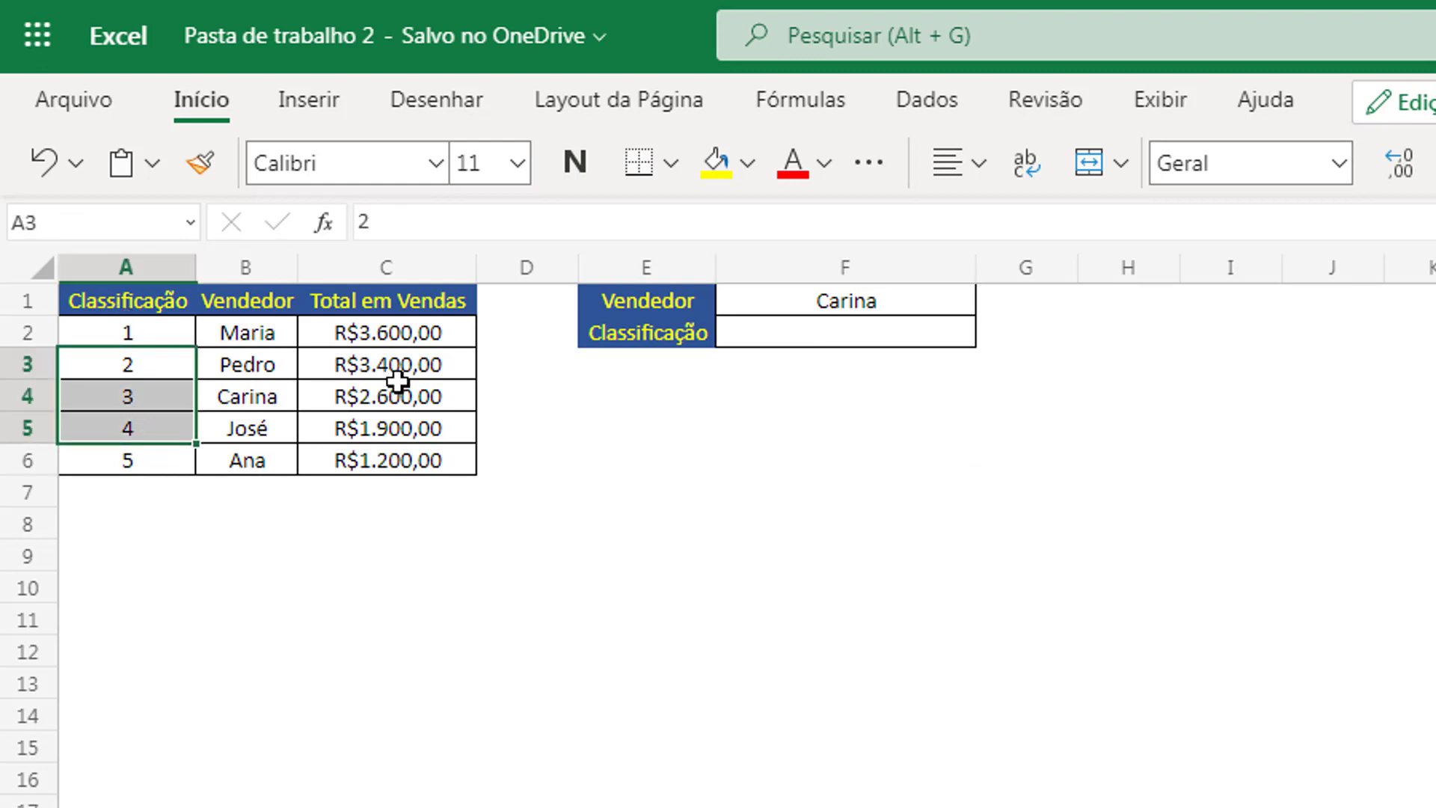
click(838, 298)
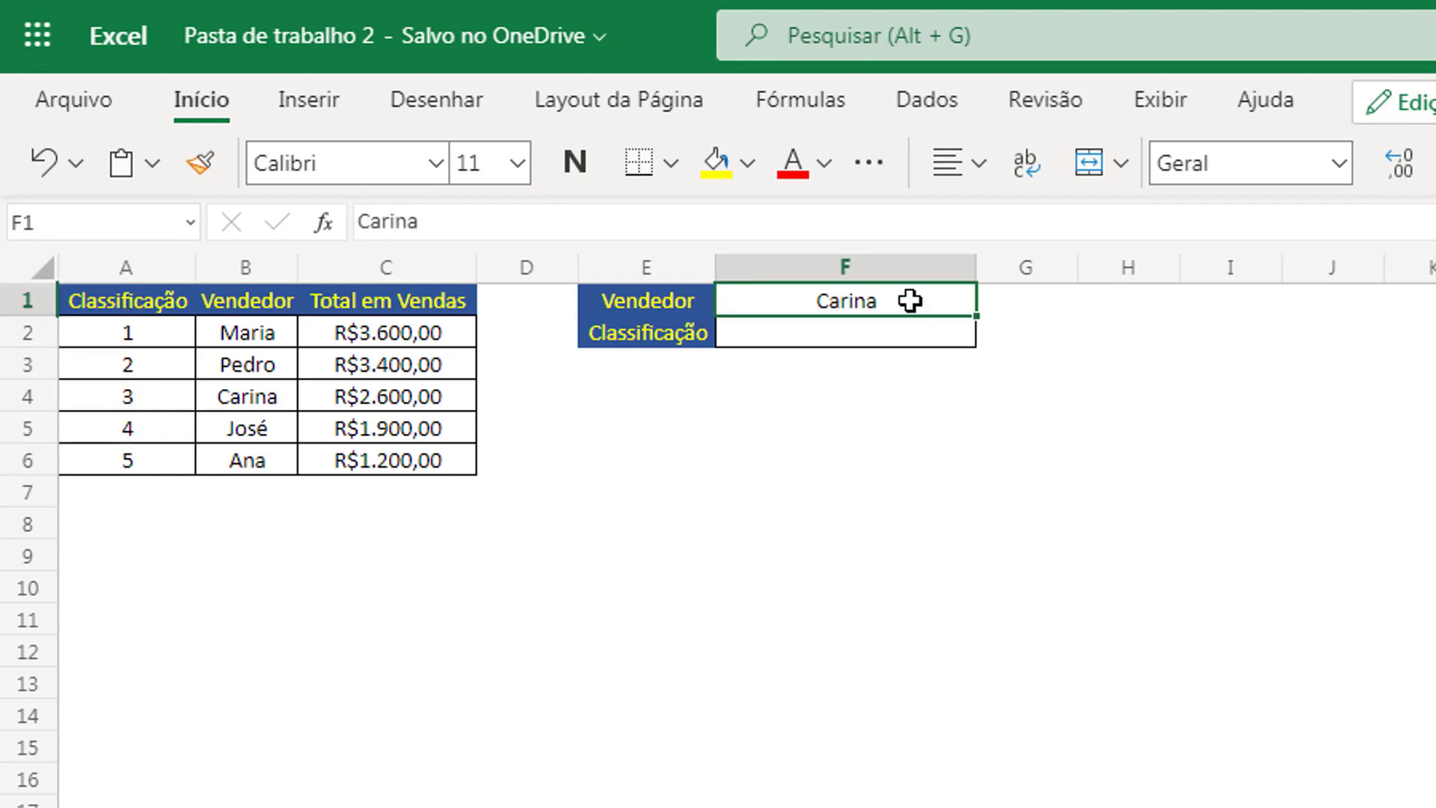
Enter a PROCX formula in F2 that looks up F1 in B2:B6 and returns the matching Classificação from A2:A6.
click(848, 334)
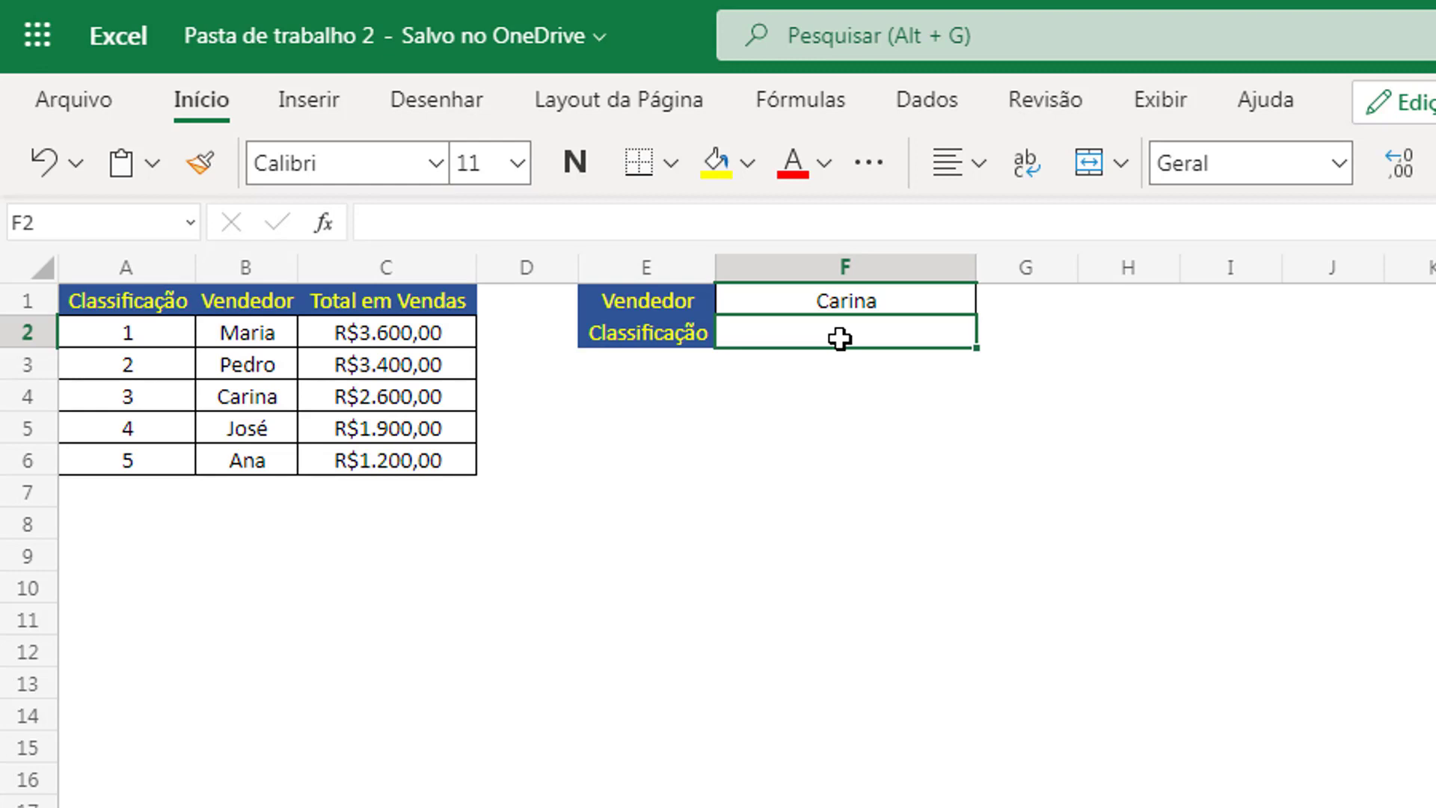
text(=pr)
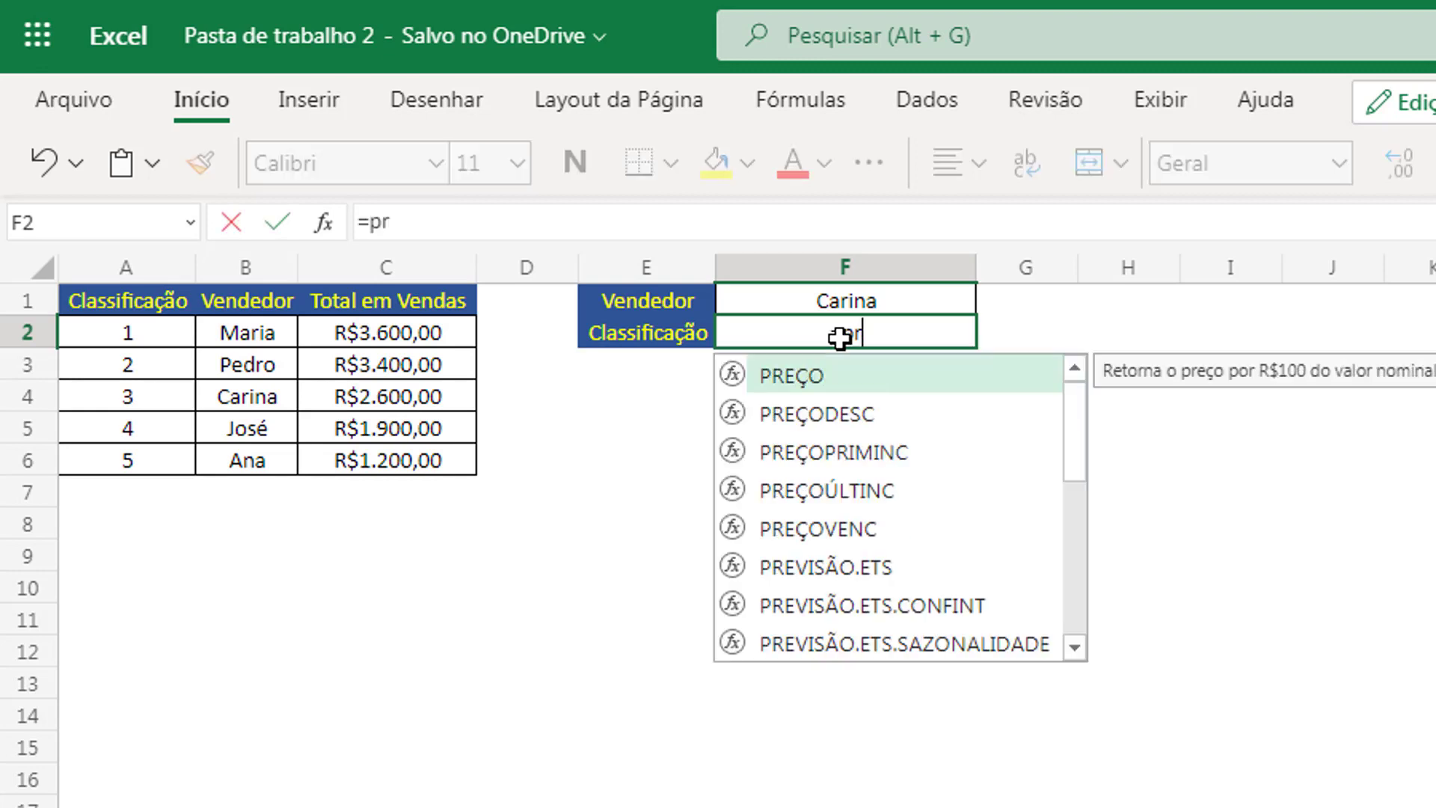
text(o)
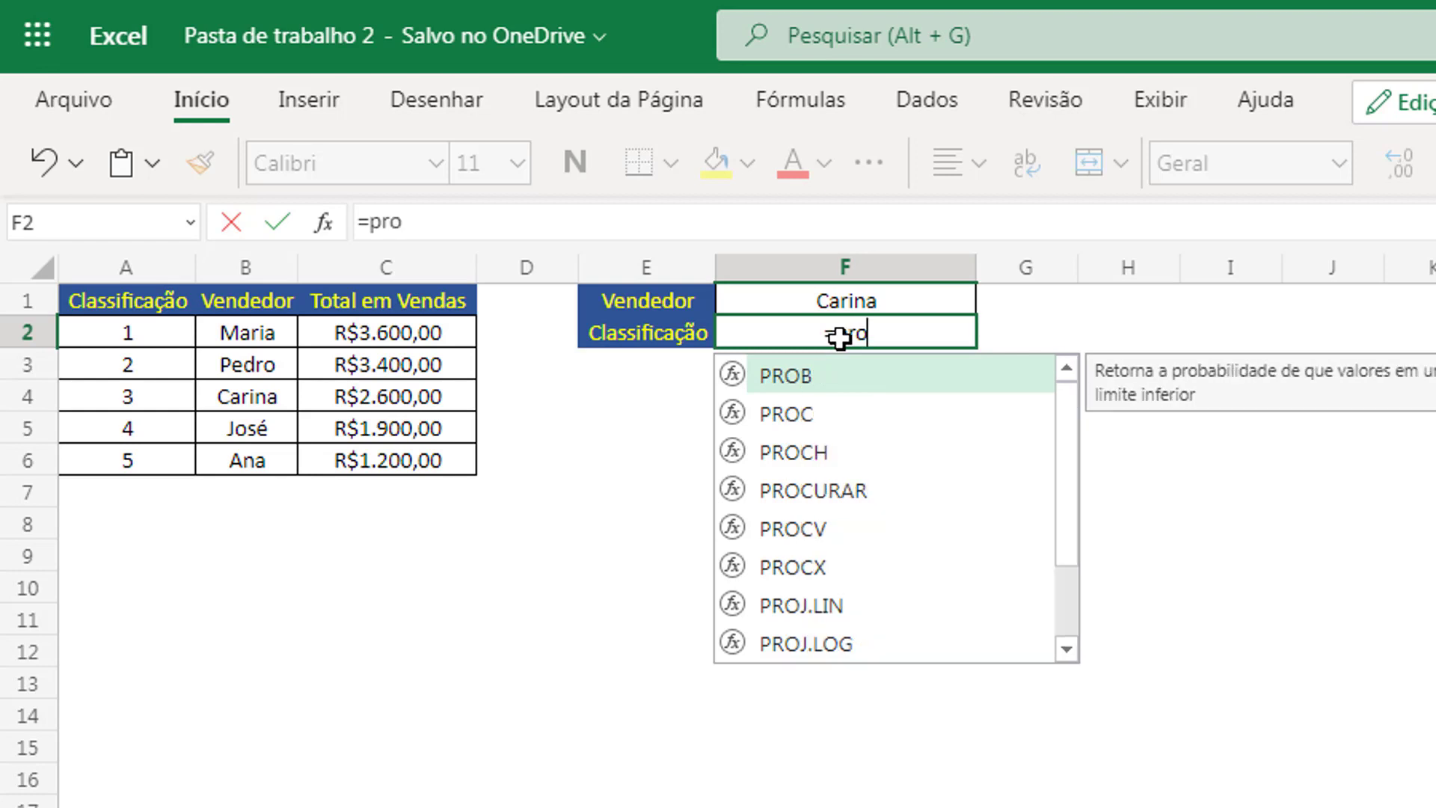
text(cx()
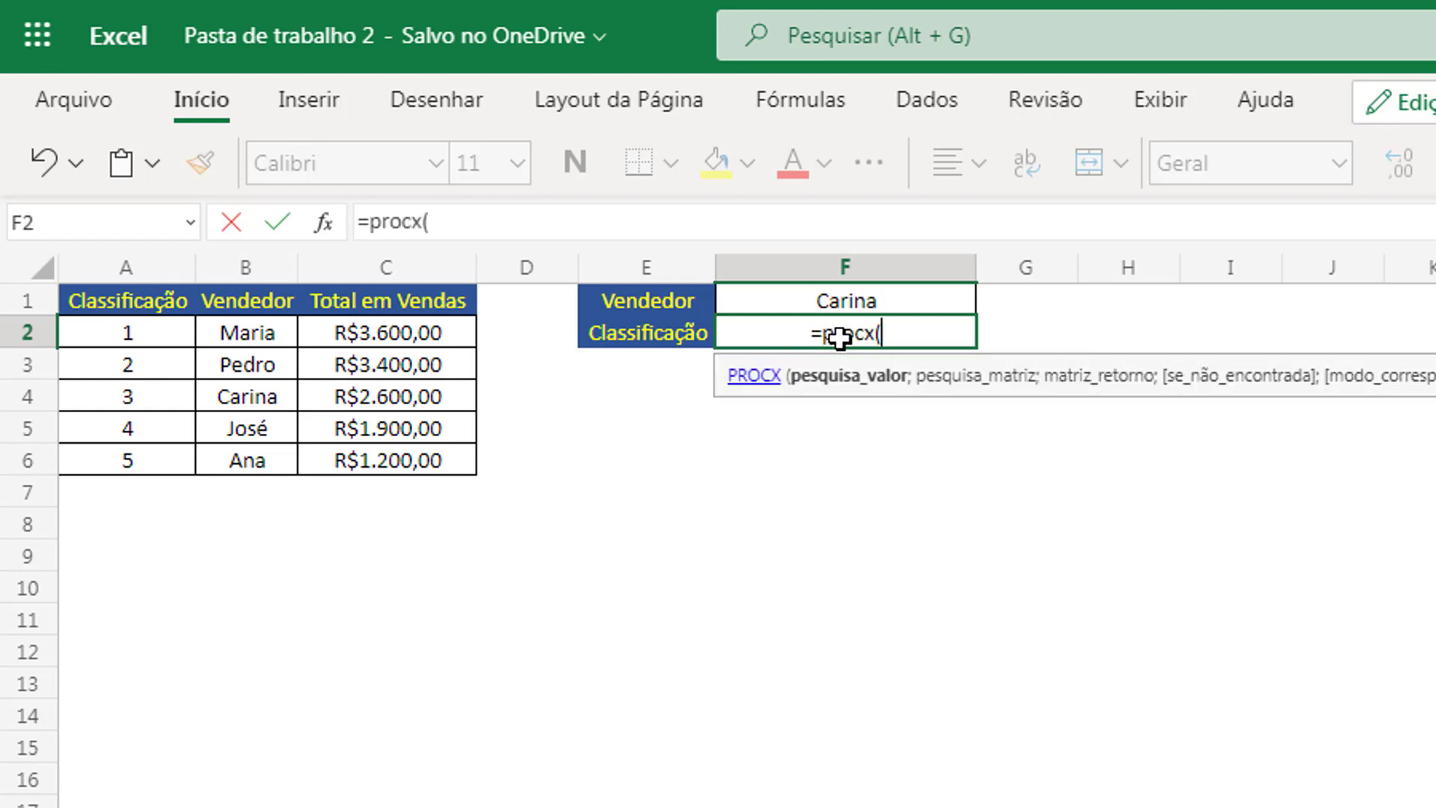
click(834, 296)
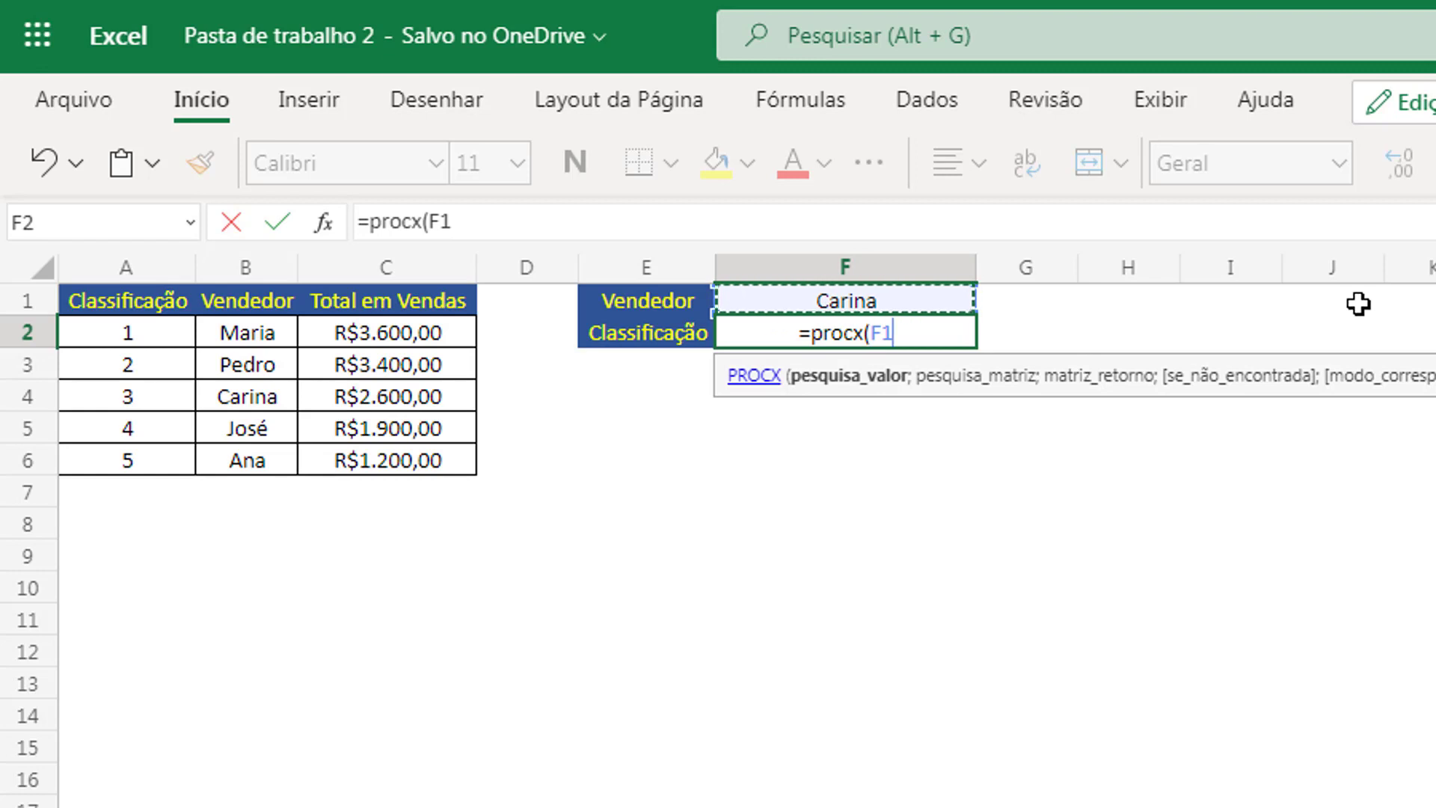
text(;)
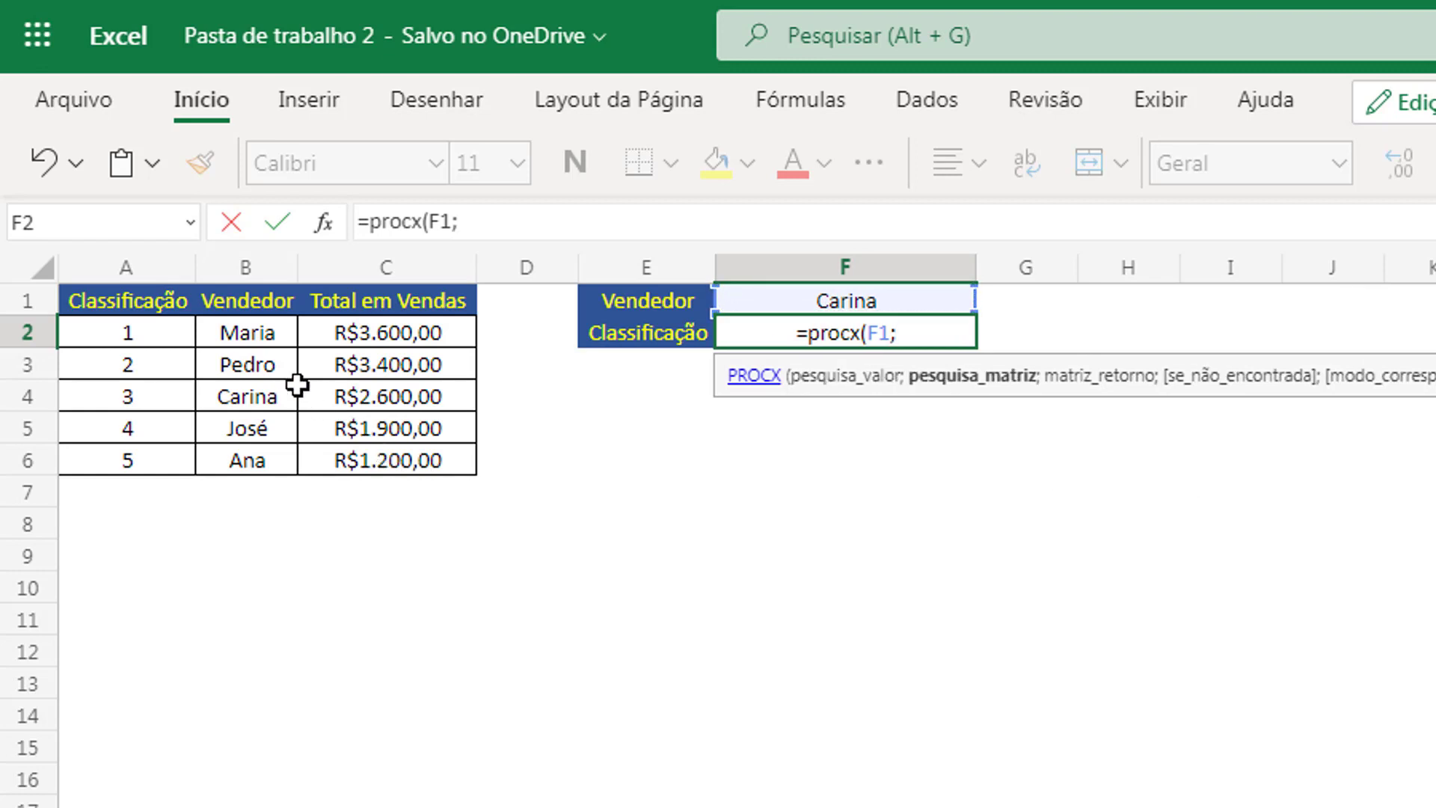
drag(262, 335, 256, 469)
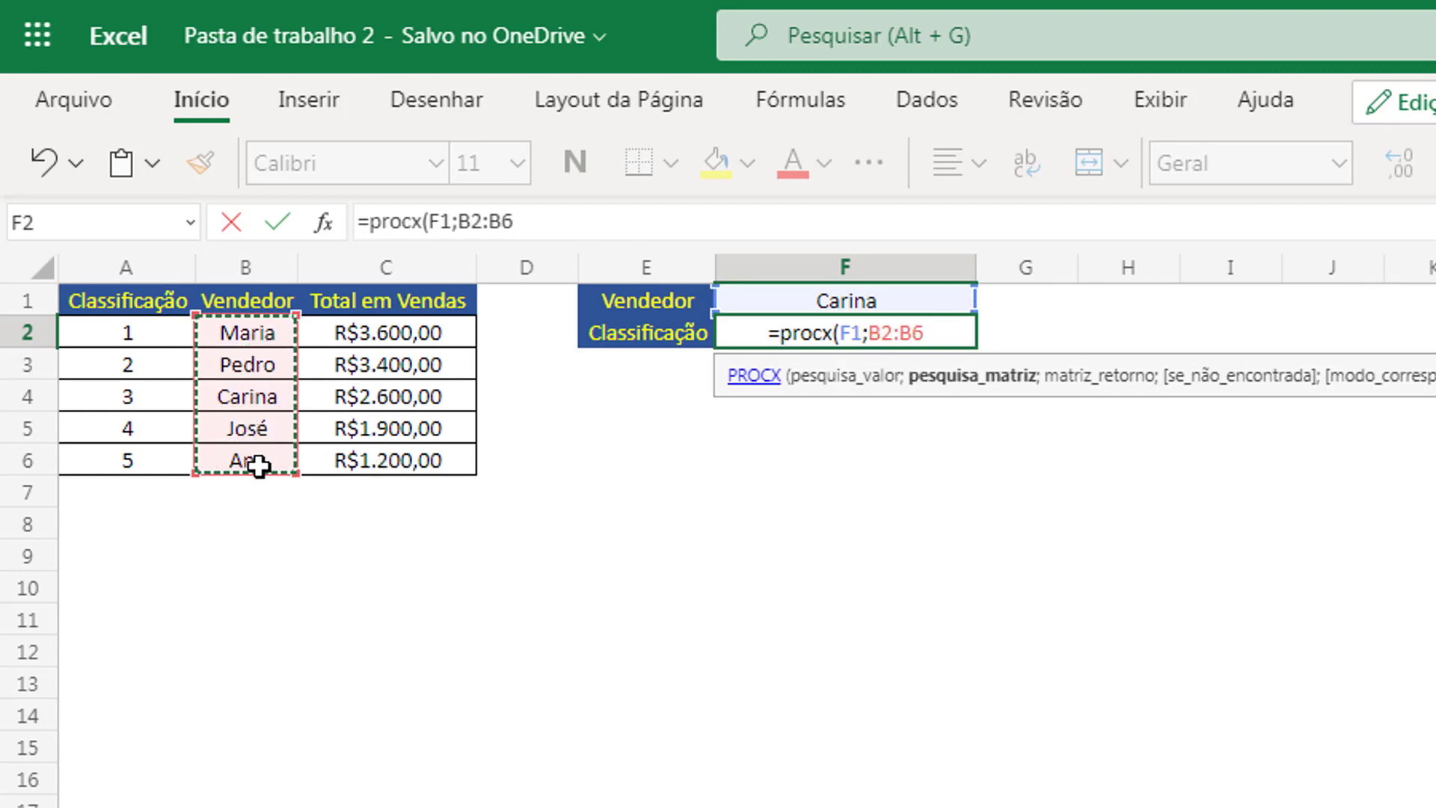
text(;)
drag(145, 335, 157, 466)
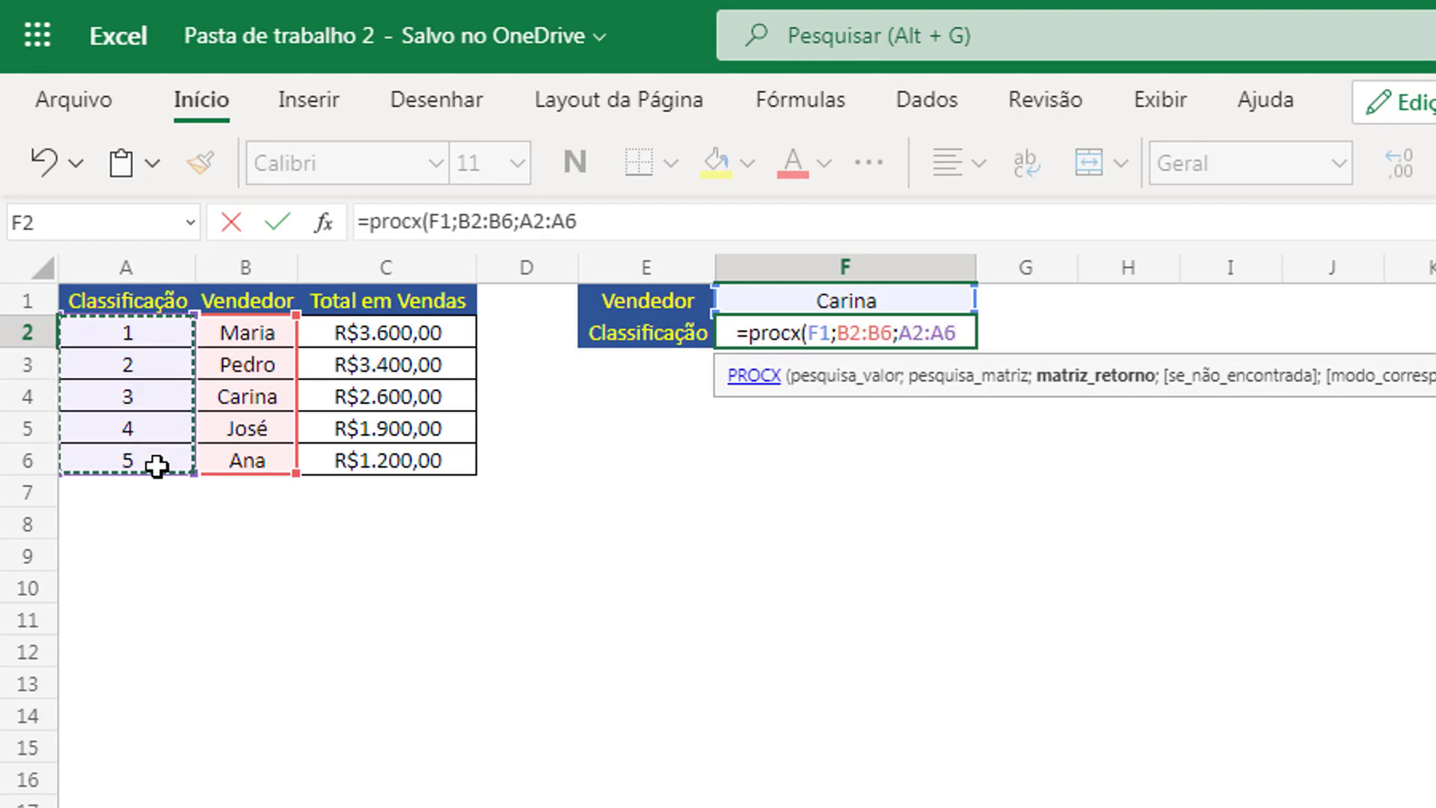
text())
key(Return)
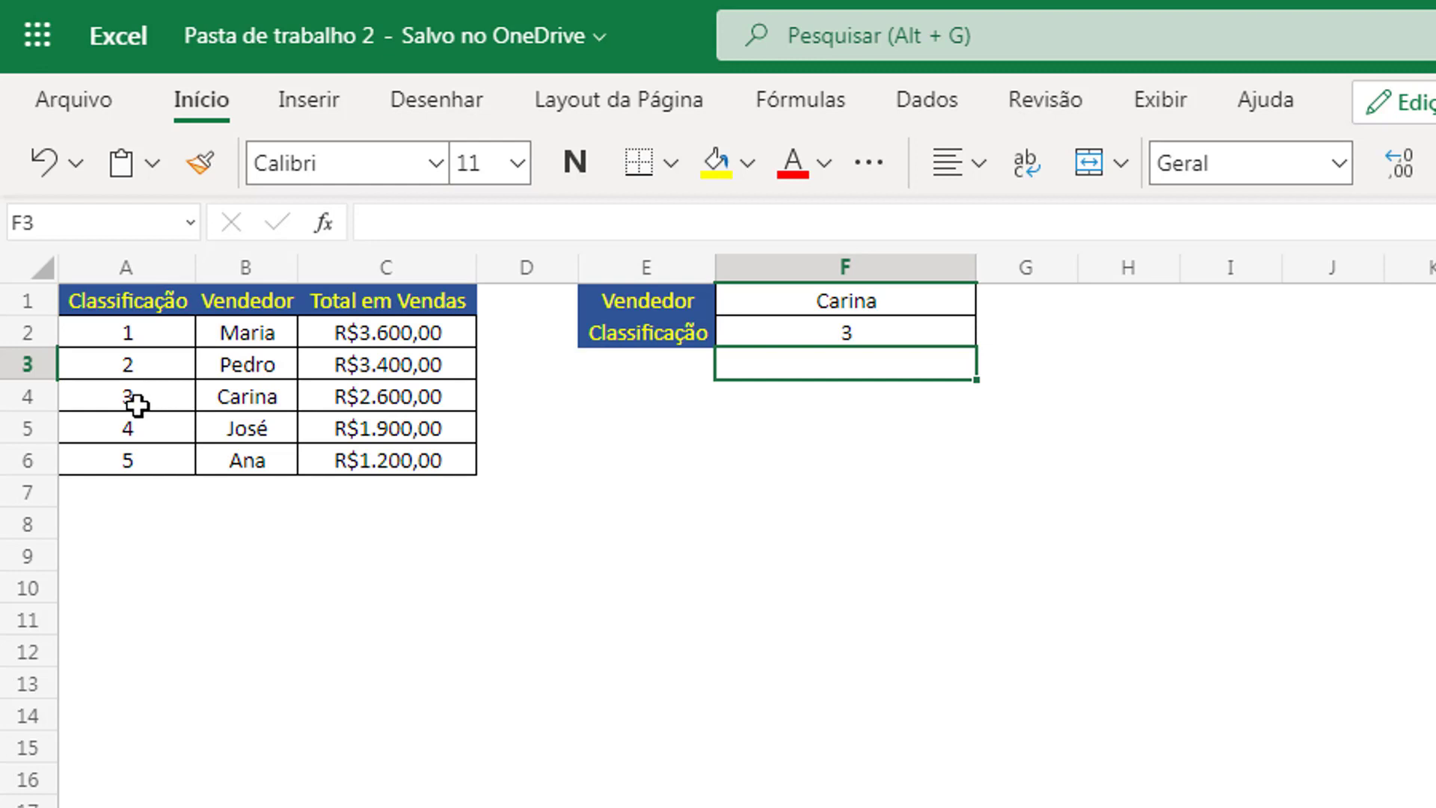
Check the Classificação result in F2 against the matching seller's row 4 in the table.
drag(131, 397, 284, 385)
click(820, 388)
click(859, 330)
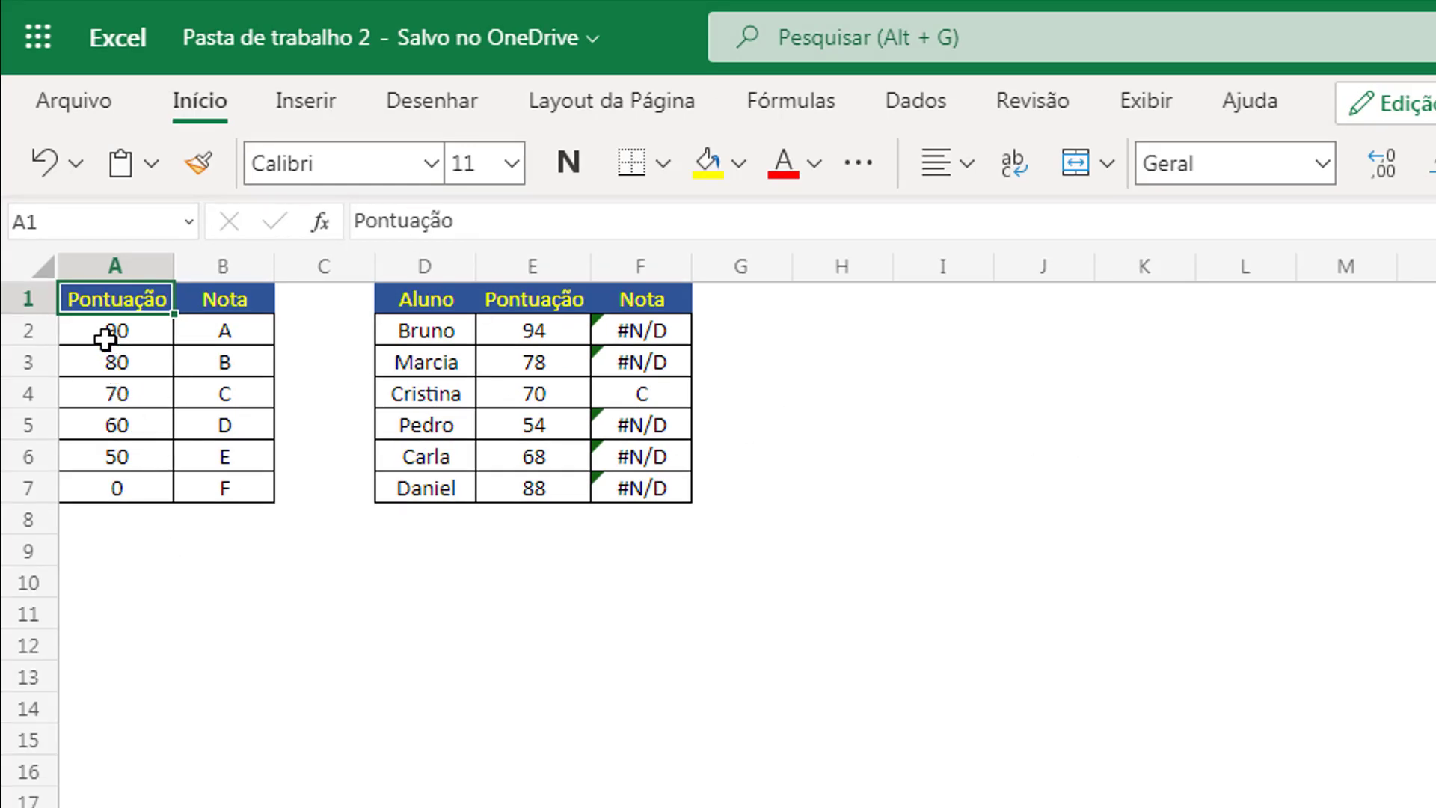
Examine the Pontuação and Nota grading scale in A2:B7, including the grade letters in B2:B7.
drag(100, 329, 204, 474)
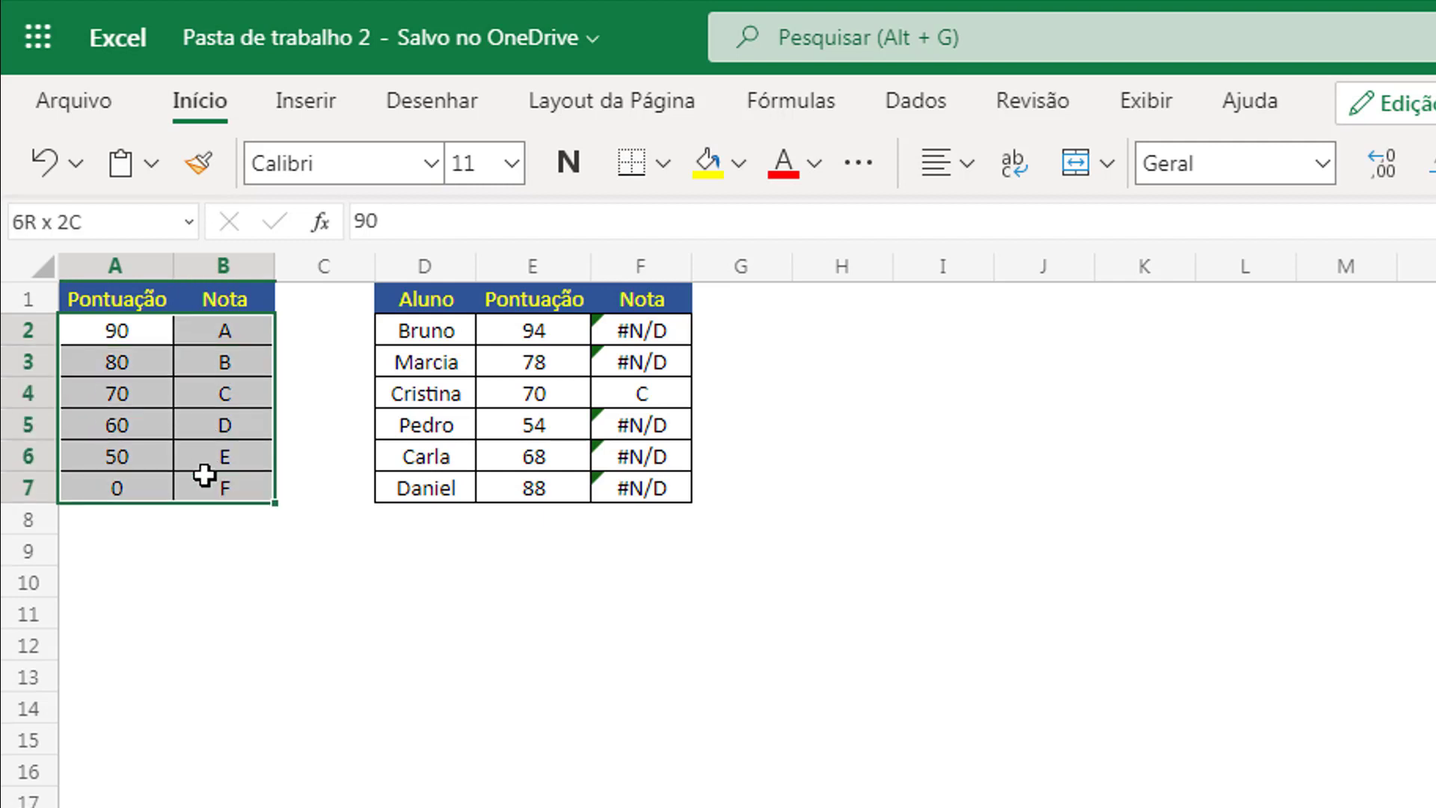
click(249, 578)
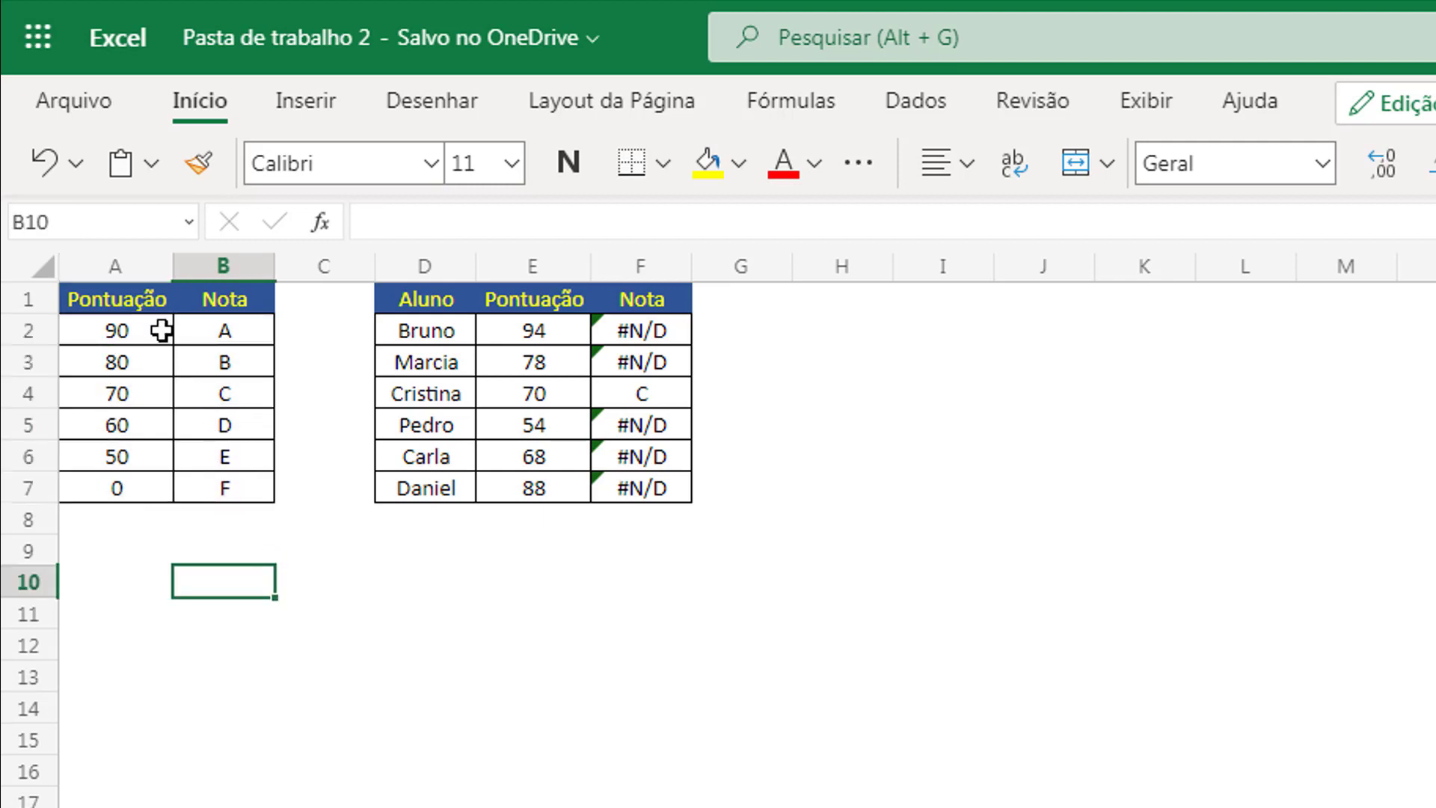
click(225, 332)
drag(226, 332, 224, 487)
click(357, 565)
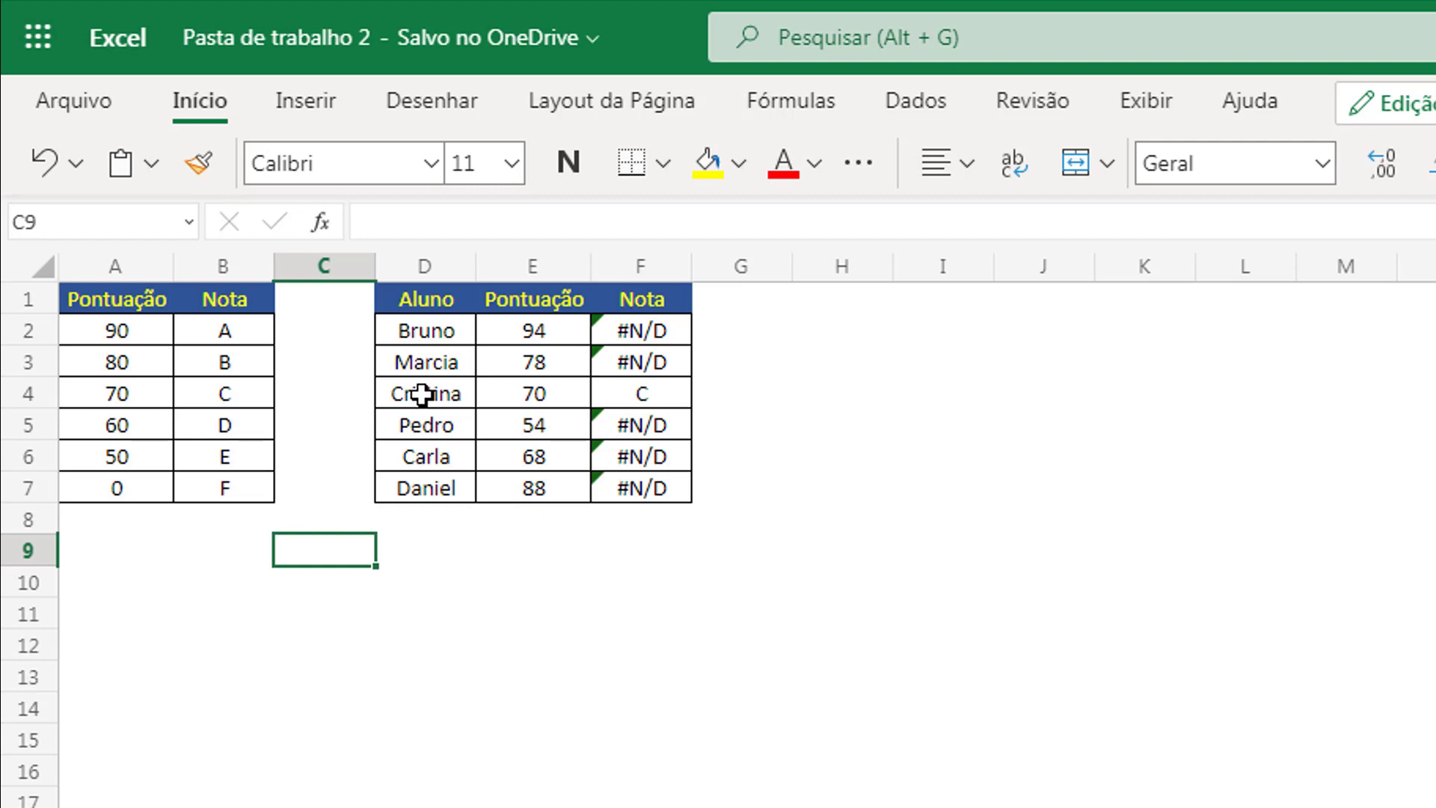
Compare the student lookup in D4:F4 with the Nota results in F2:F3 and F5:F7.
drag(417, 393, 596, 394)
click(526, 393)
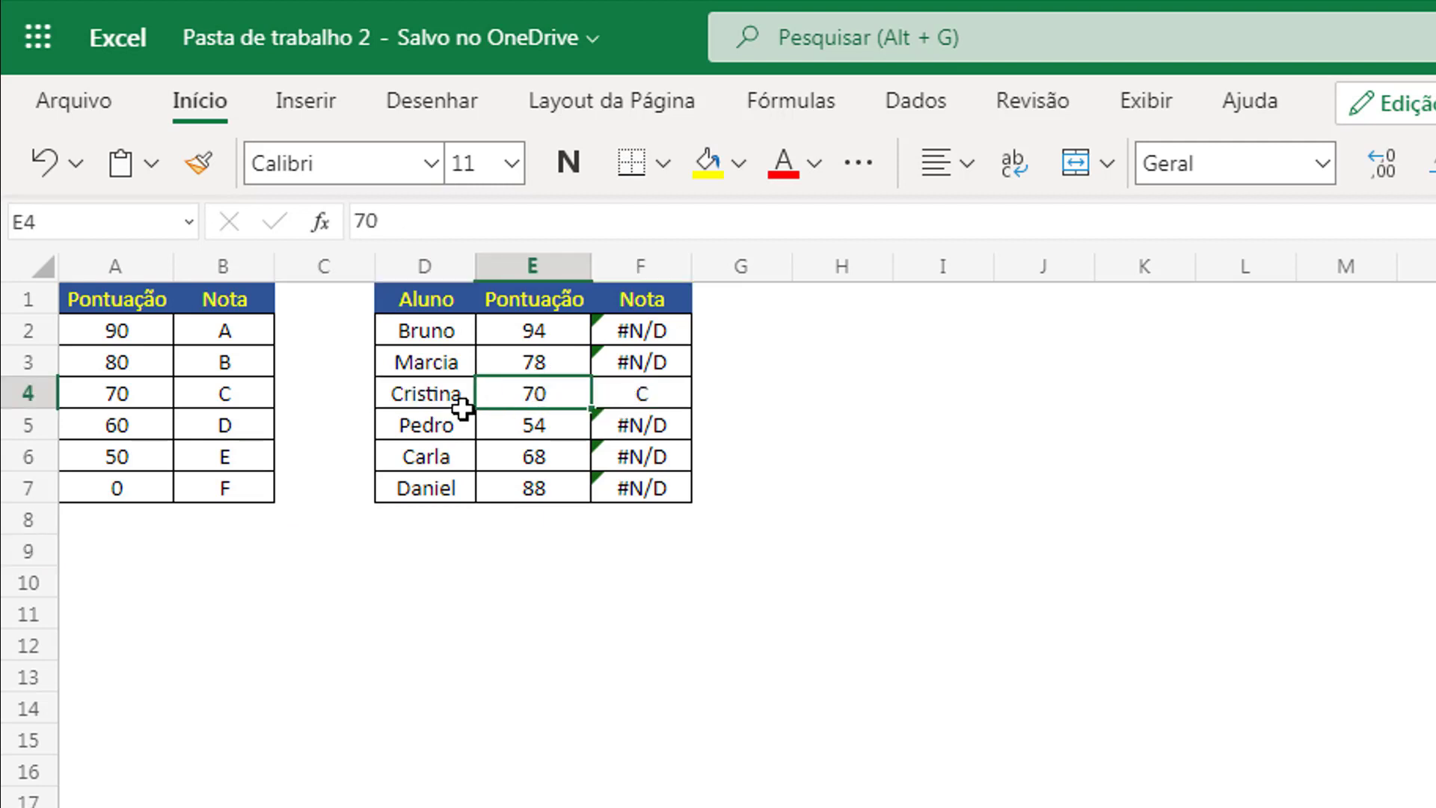
drag(416, 391, 632, 392)
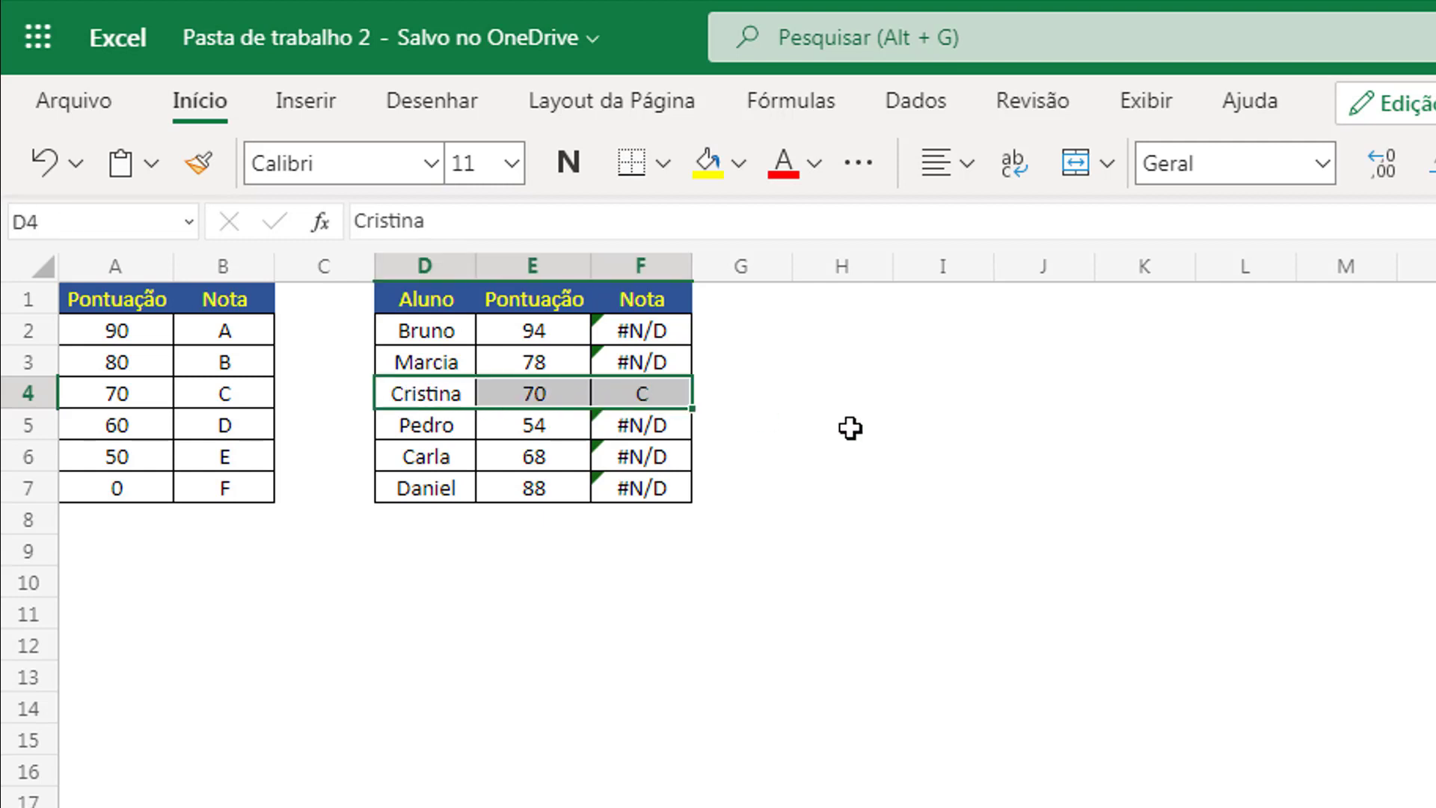
click(851, 428)
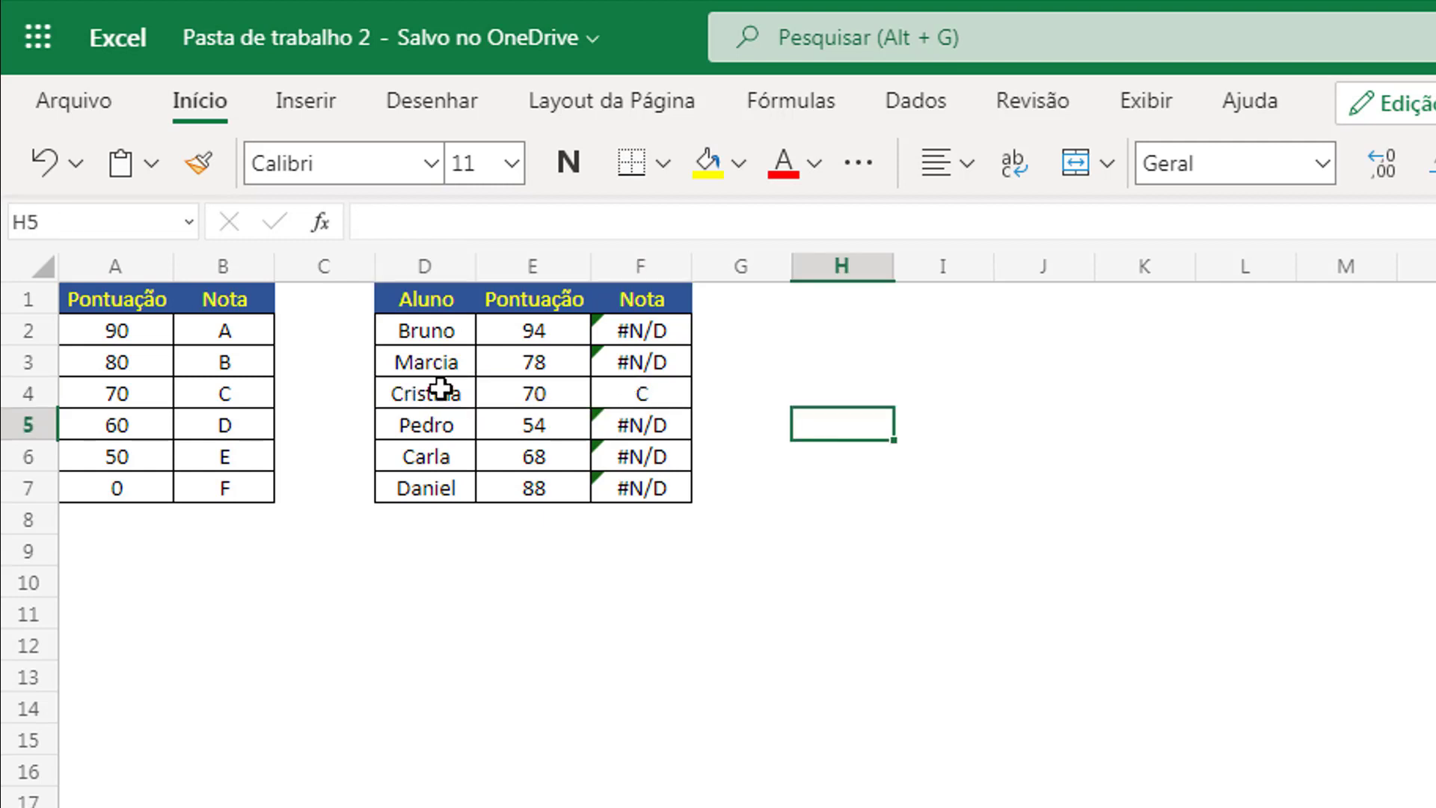
drag(427, 395, 633, 383)
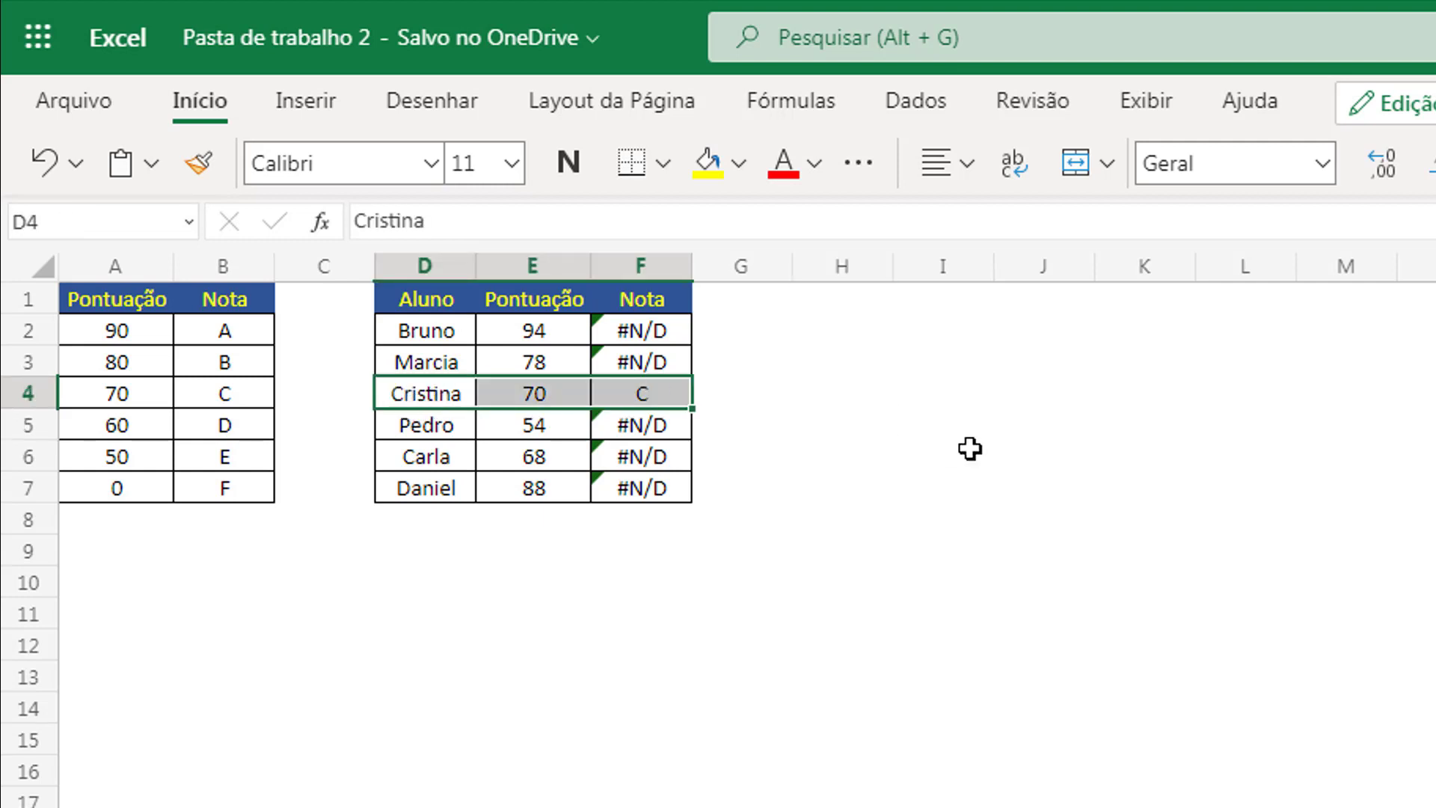
click(938, 451)
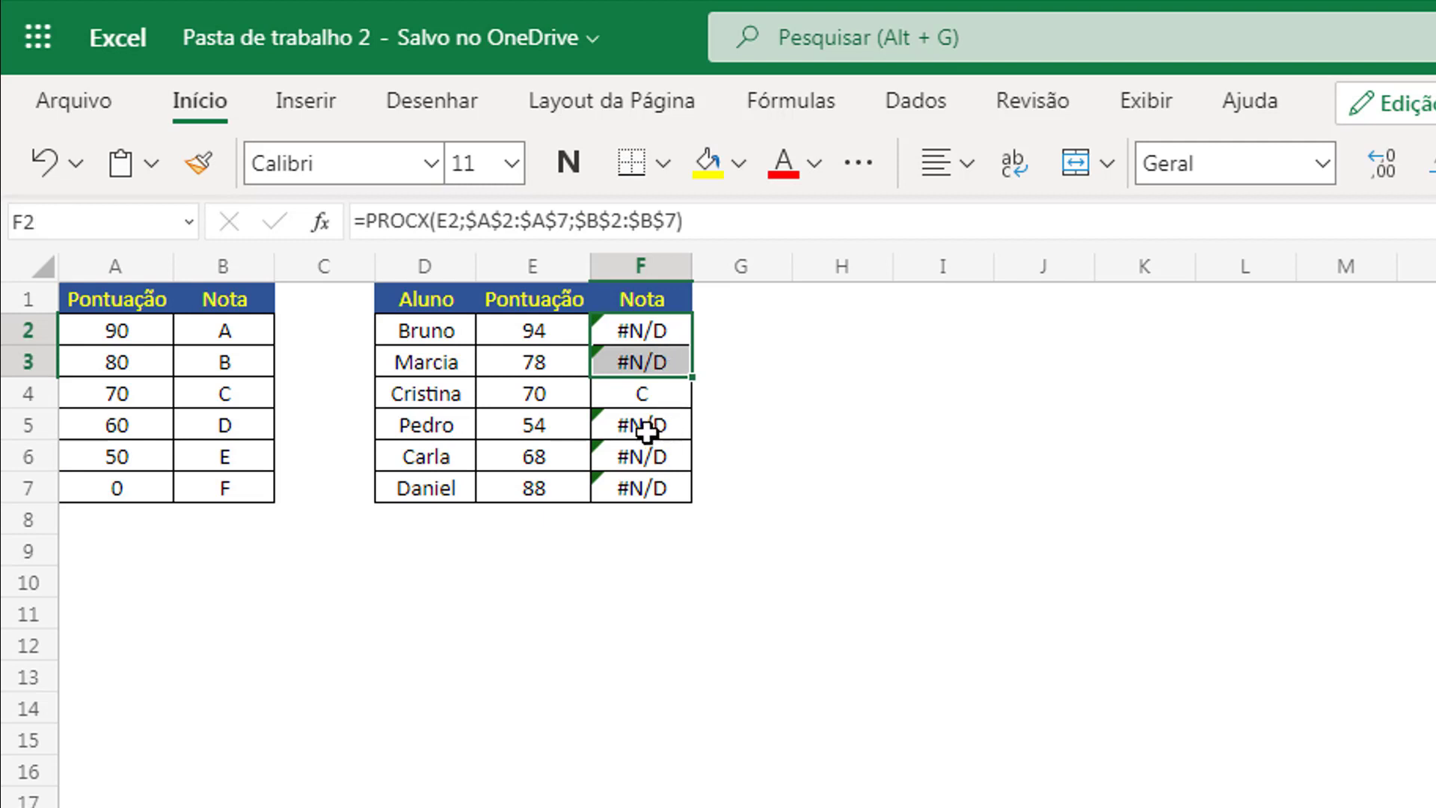
drag(654, 426, 654, 481)
click(910, 545)
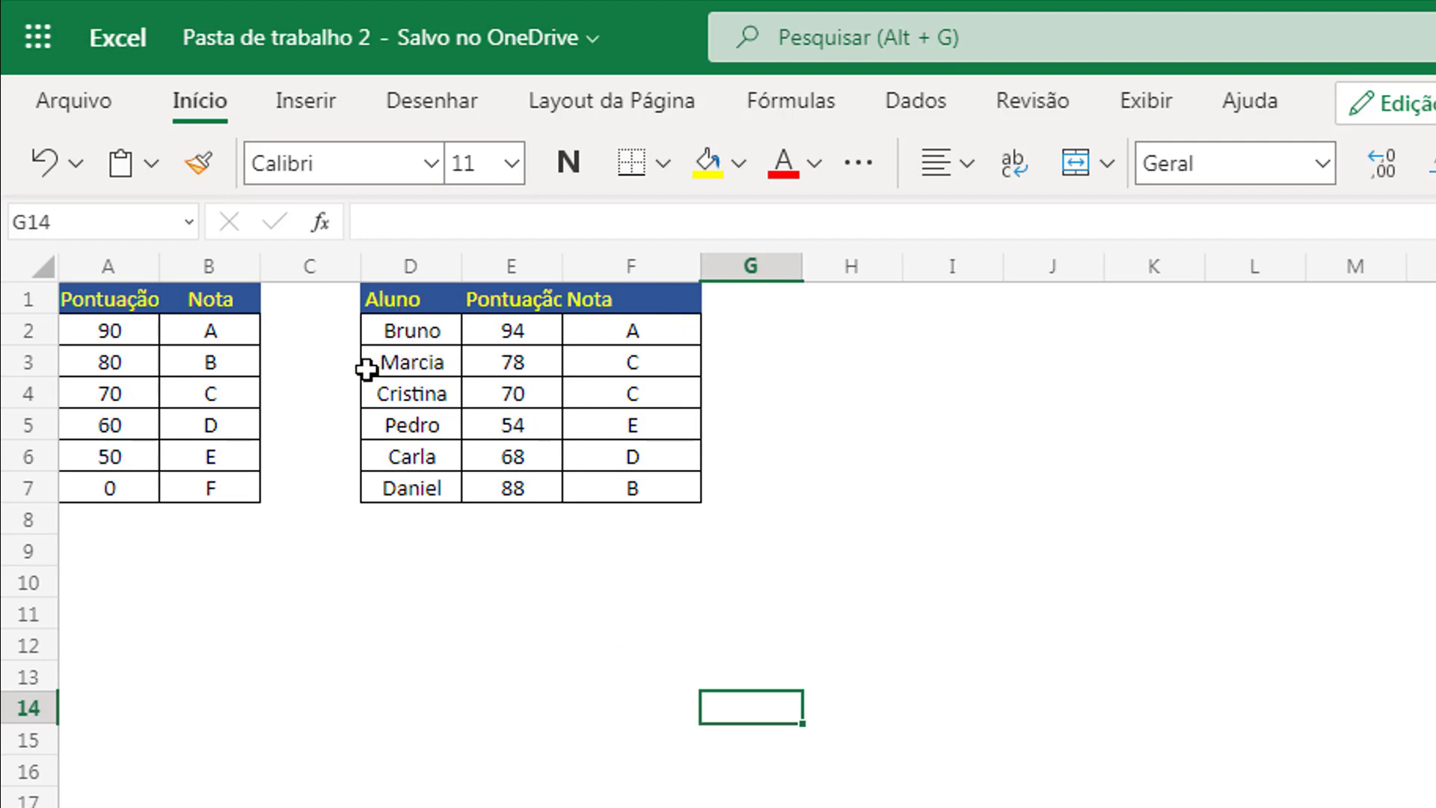
Inspect the PROCX formula in F2 that uses match mode -1, and its lookup range A2:A7.
click(657, 333)
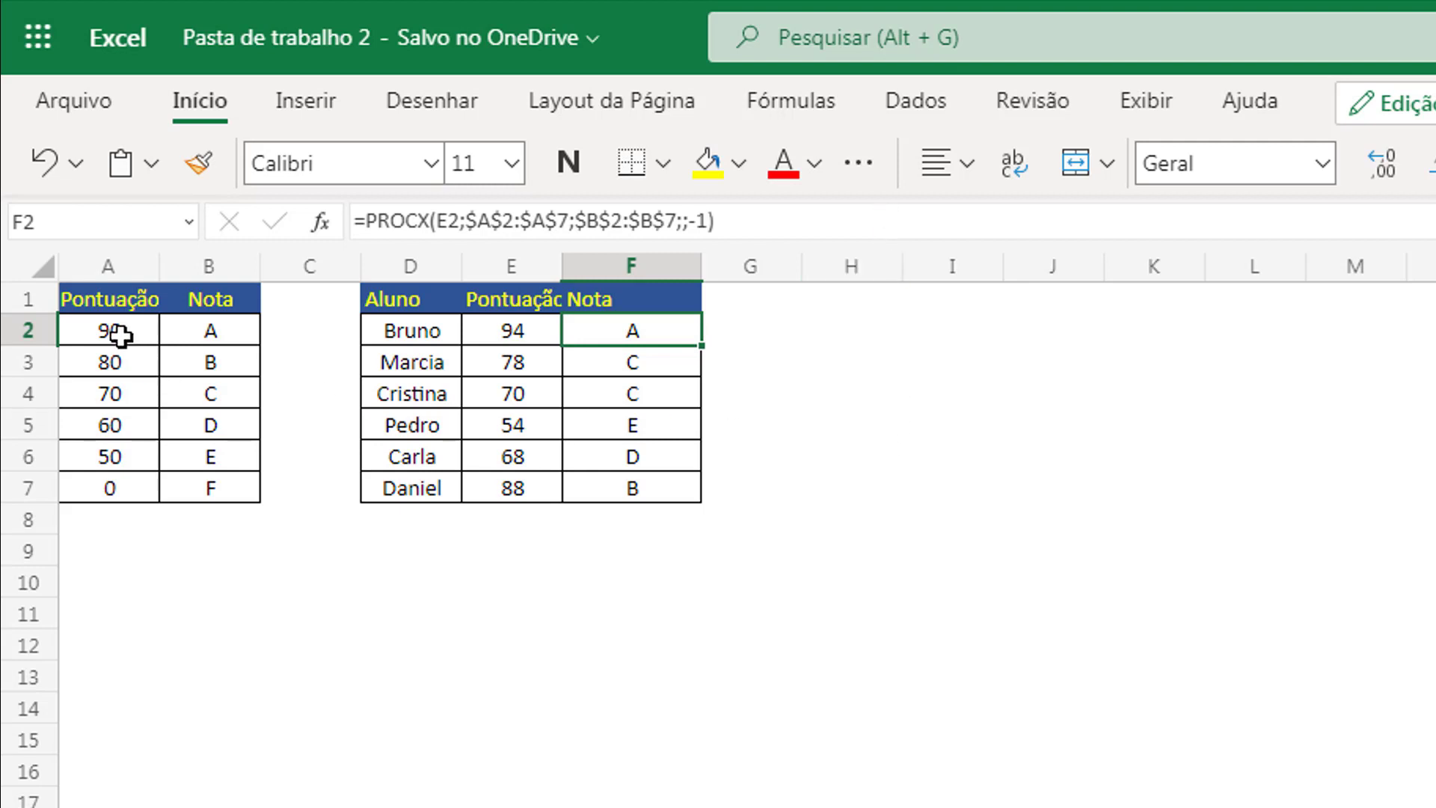
drag(119, 331, 142, 487)
click(185, 554)
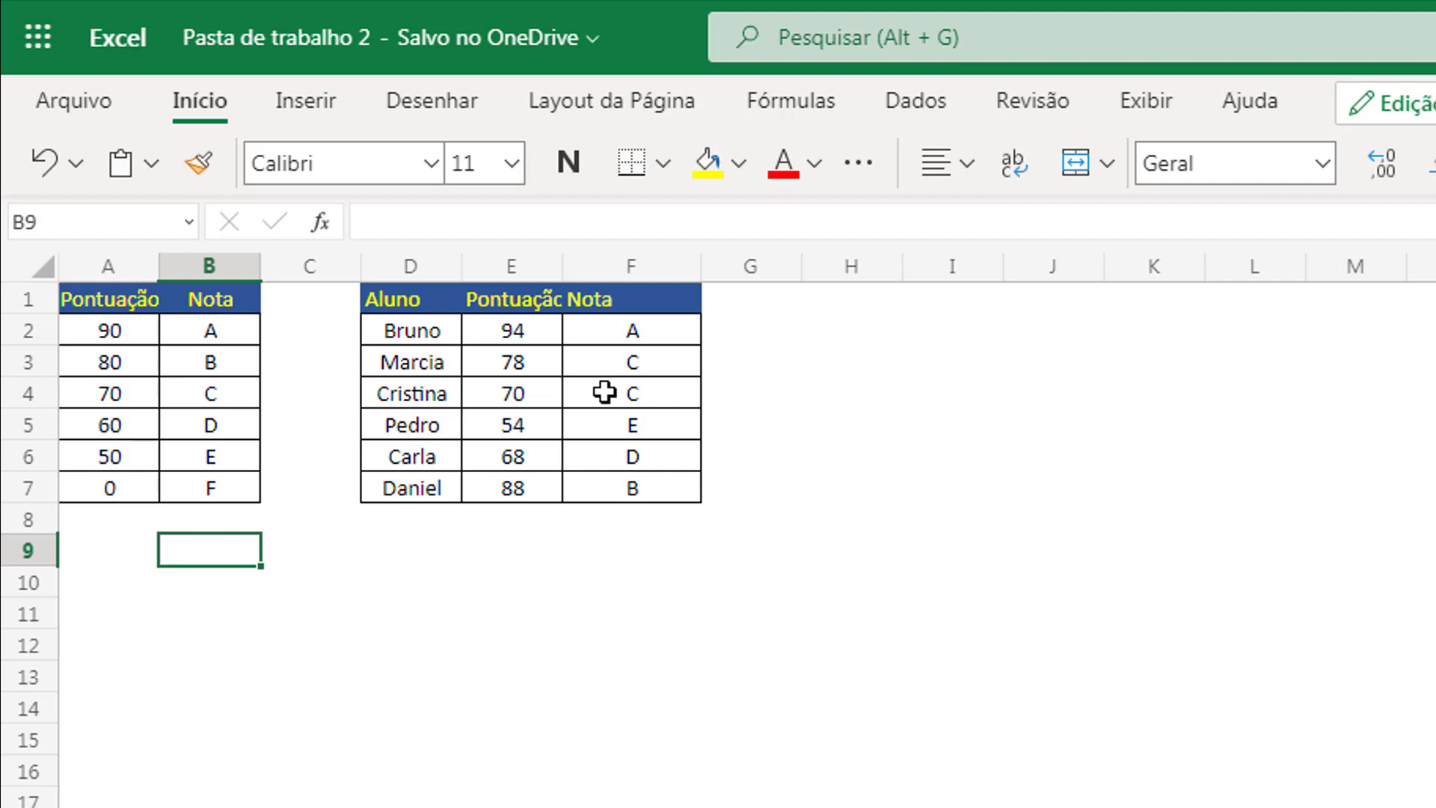
Compare the first student's score and grade in row 2 with the Pontuação thresholds and grades in columns A and B.
drag(411, 335, 619, 337)
click(752, 362)
click(531, 323)
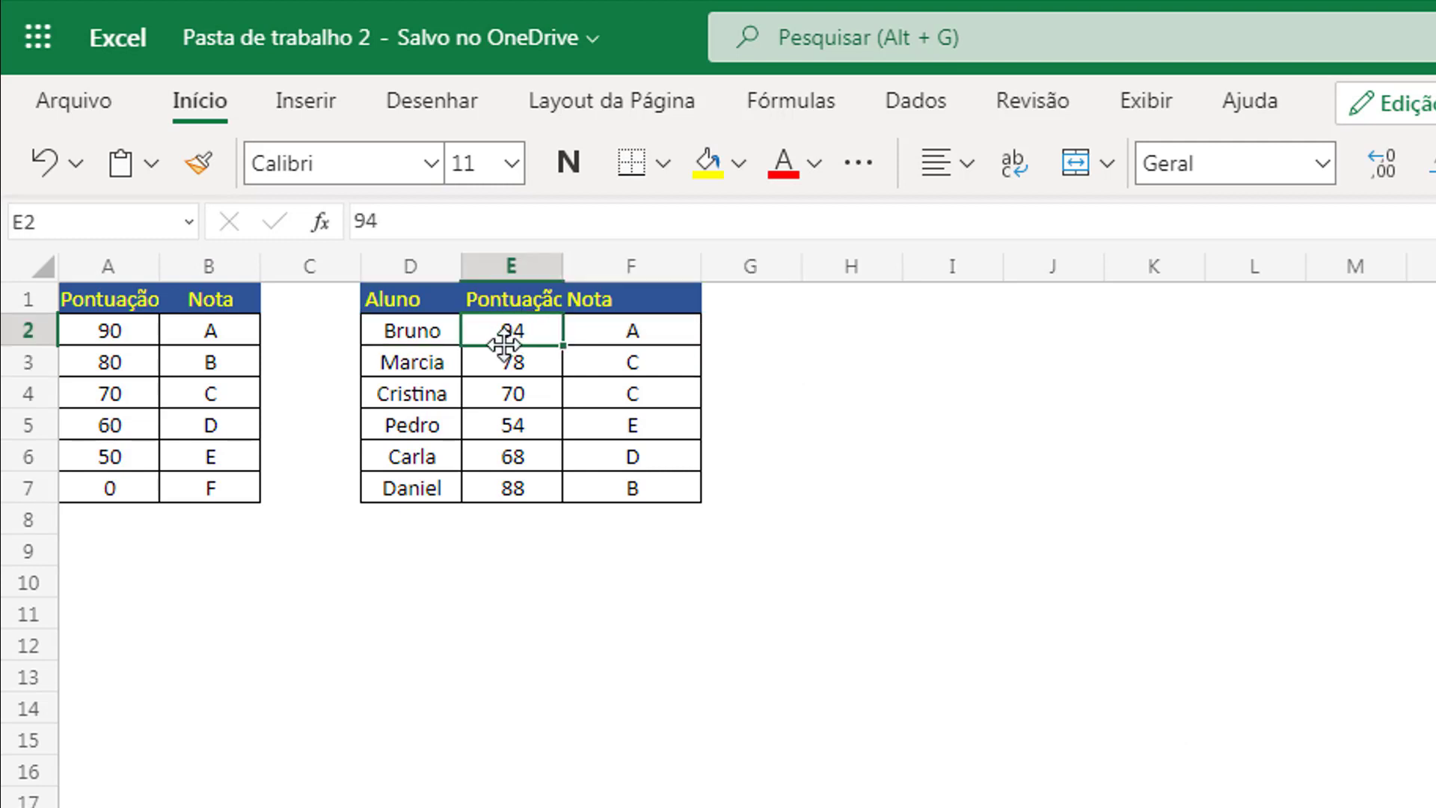
click(106, 335)
drag(109, 371, 199, 471)
click(221, 330)
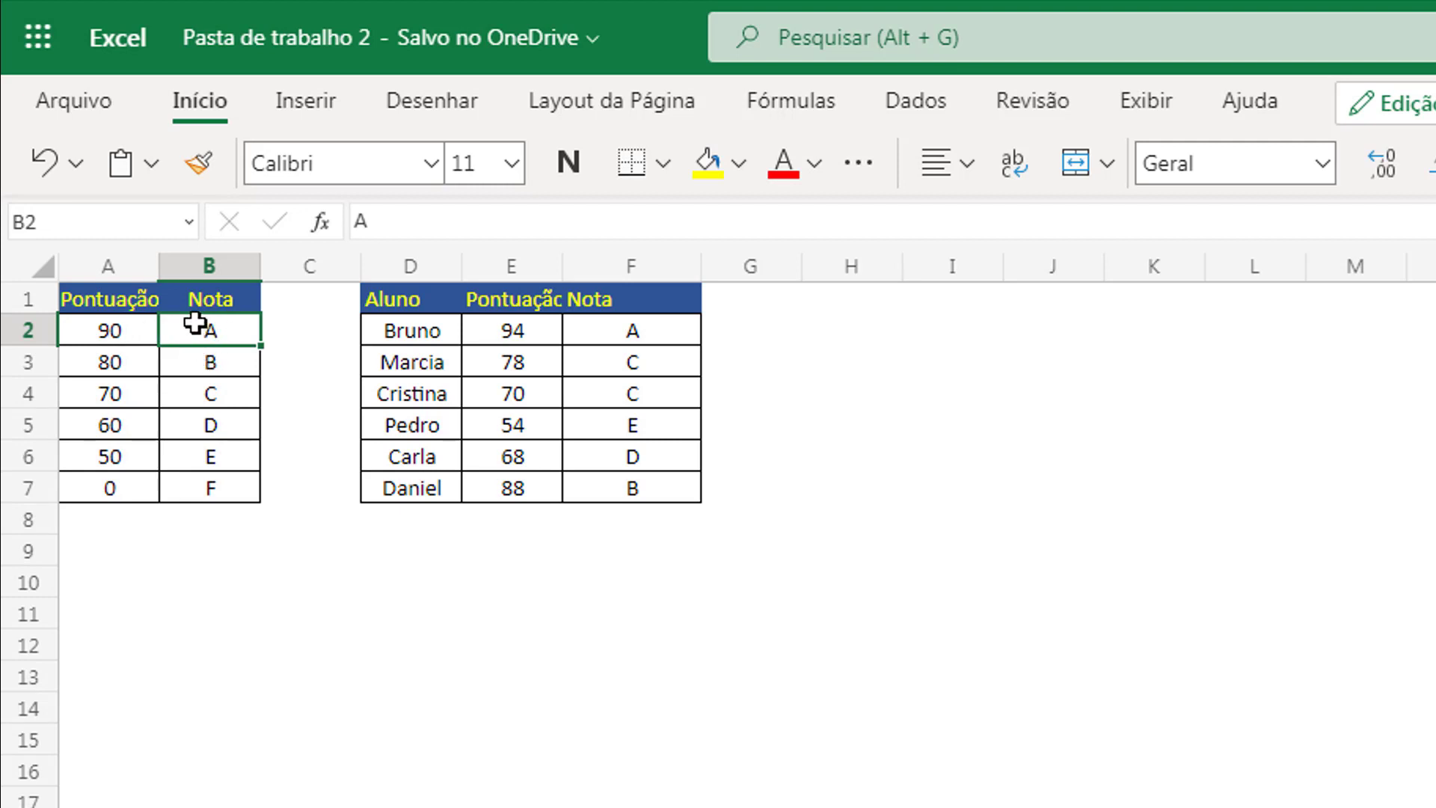
click(110, 328)
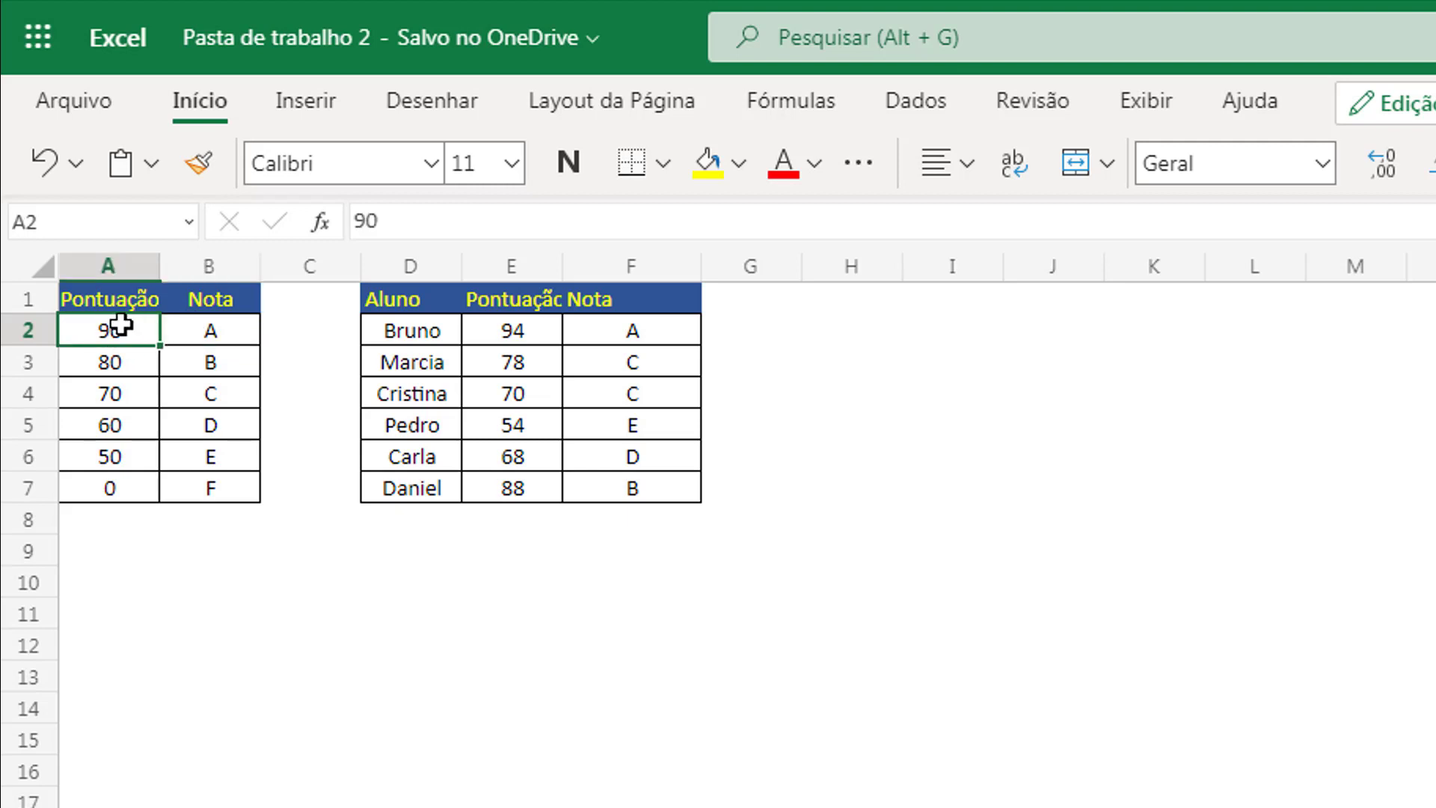
click(211, 330)
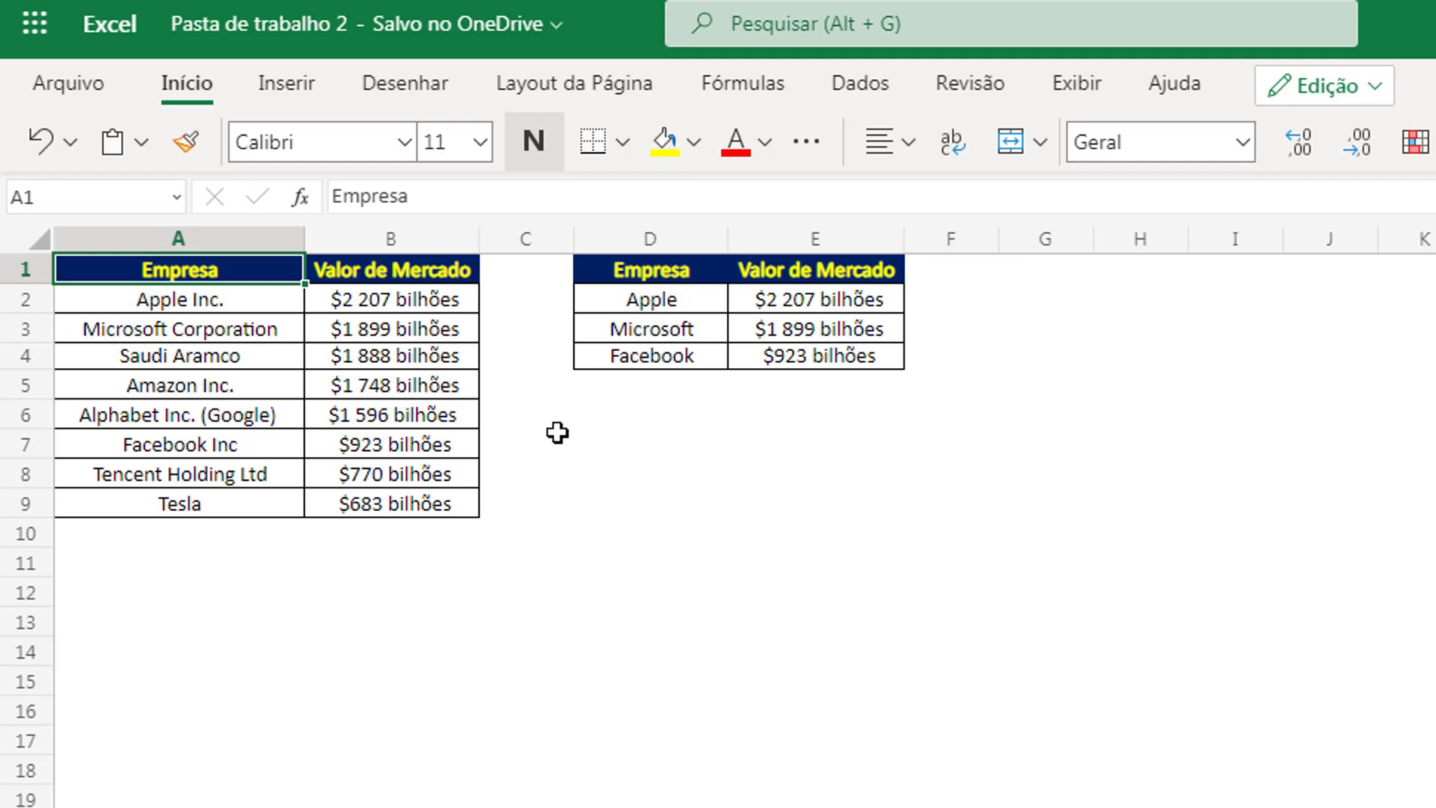
Examine the company names in A2:A9, the market values in B2:B9, and the partial-name lookup for Apple in D2.
drag(177, 302, 214, 507)
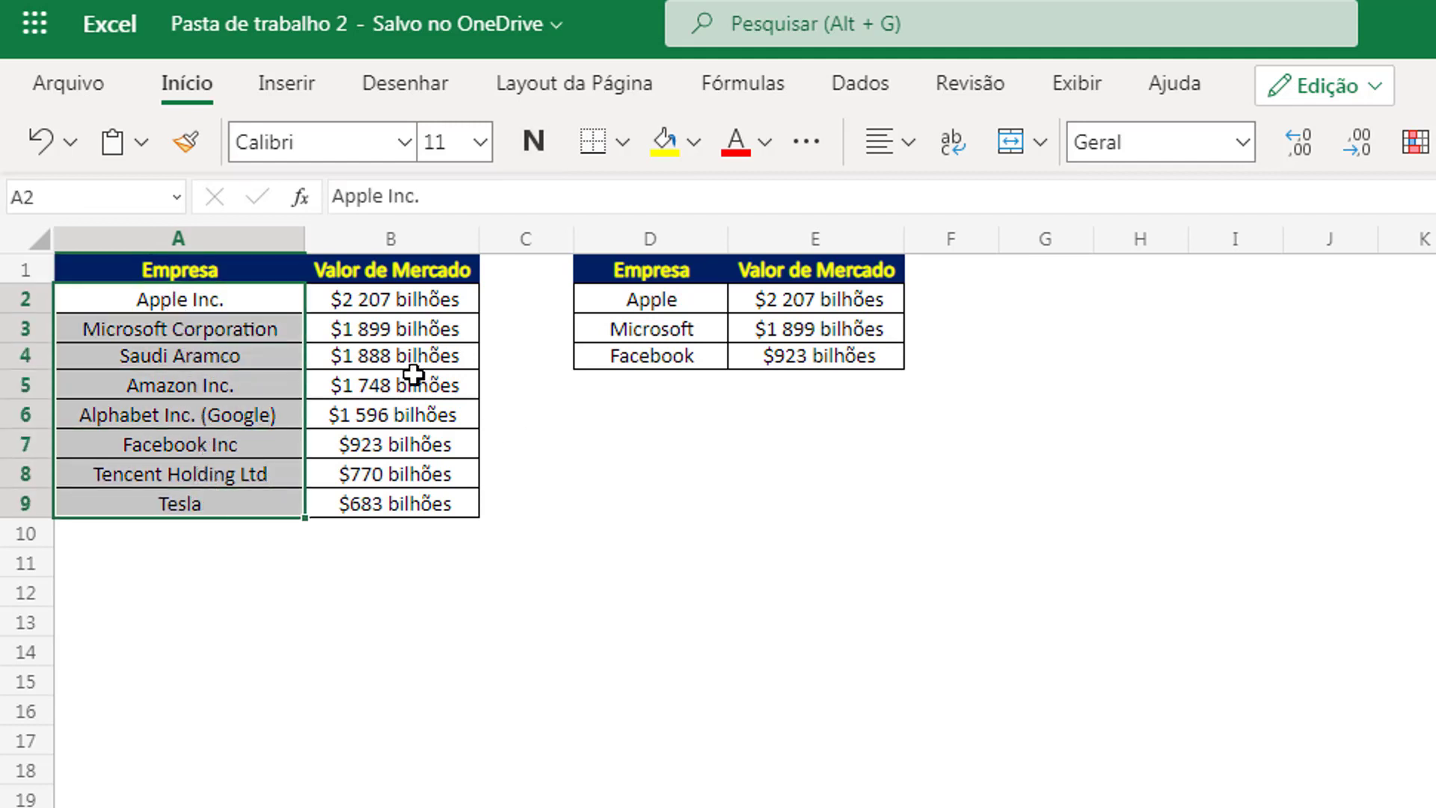
drag(384, 300, 352, 497)
click(636, 304)
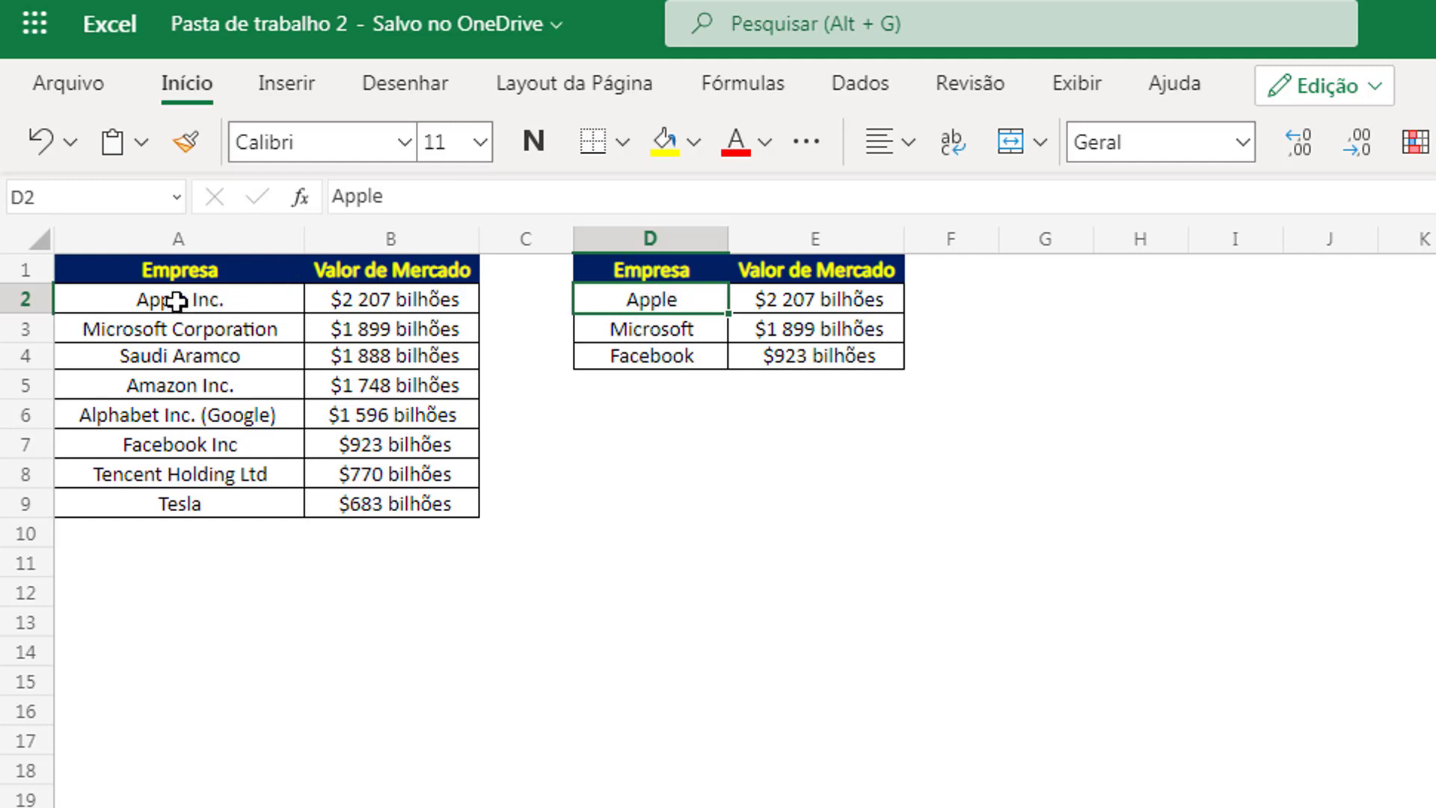
drag(366, 294, 362, 497)
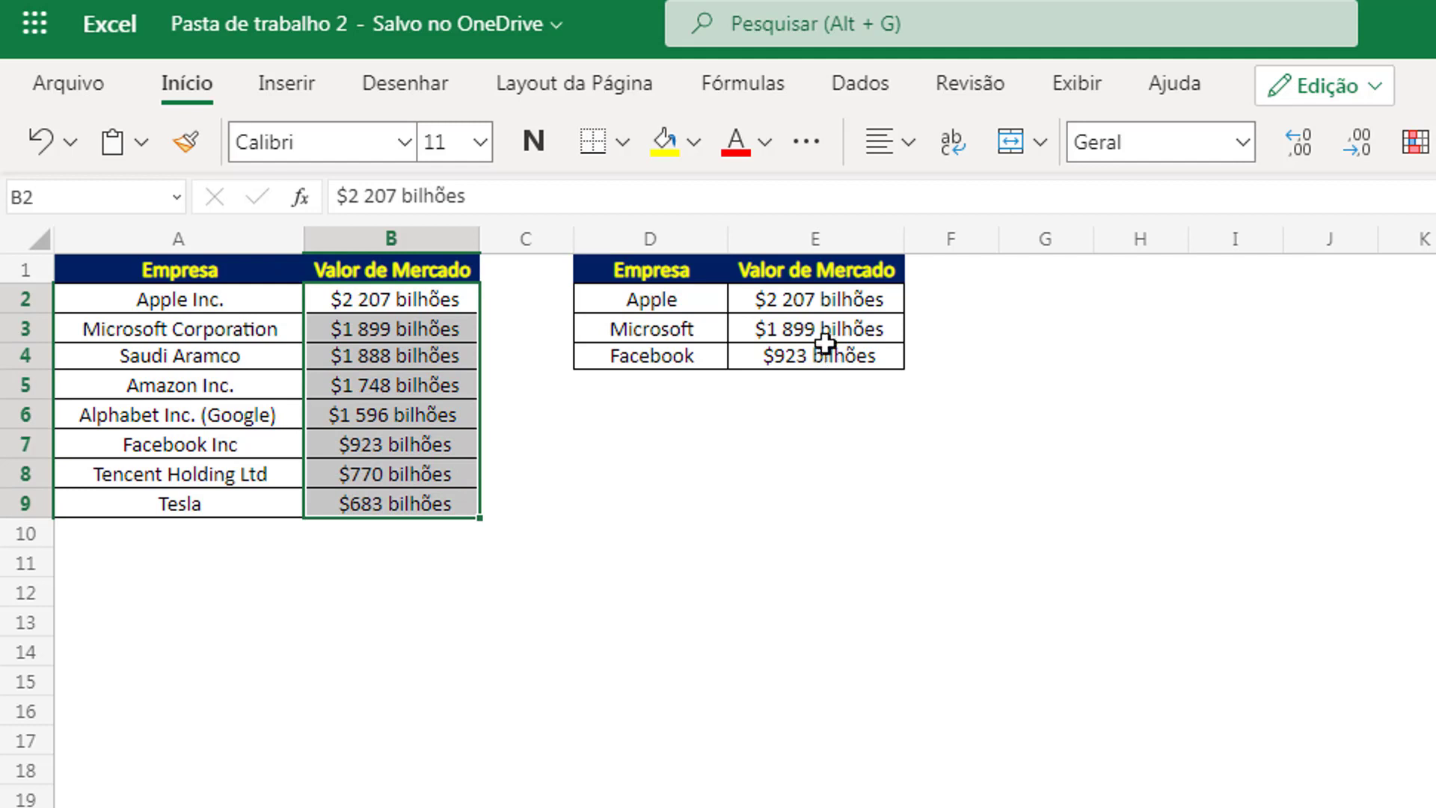
click(682, 300)
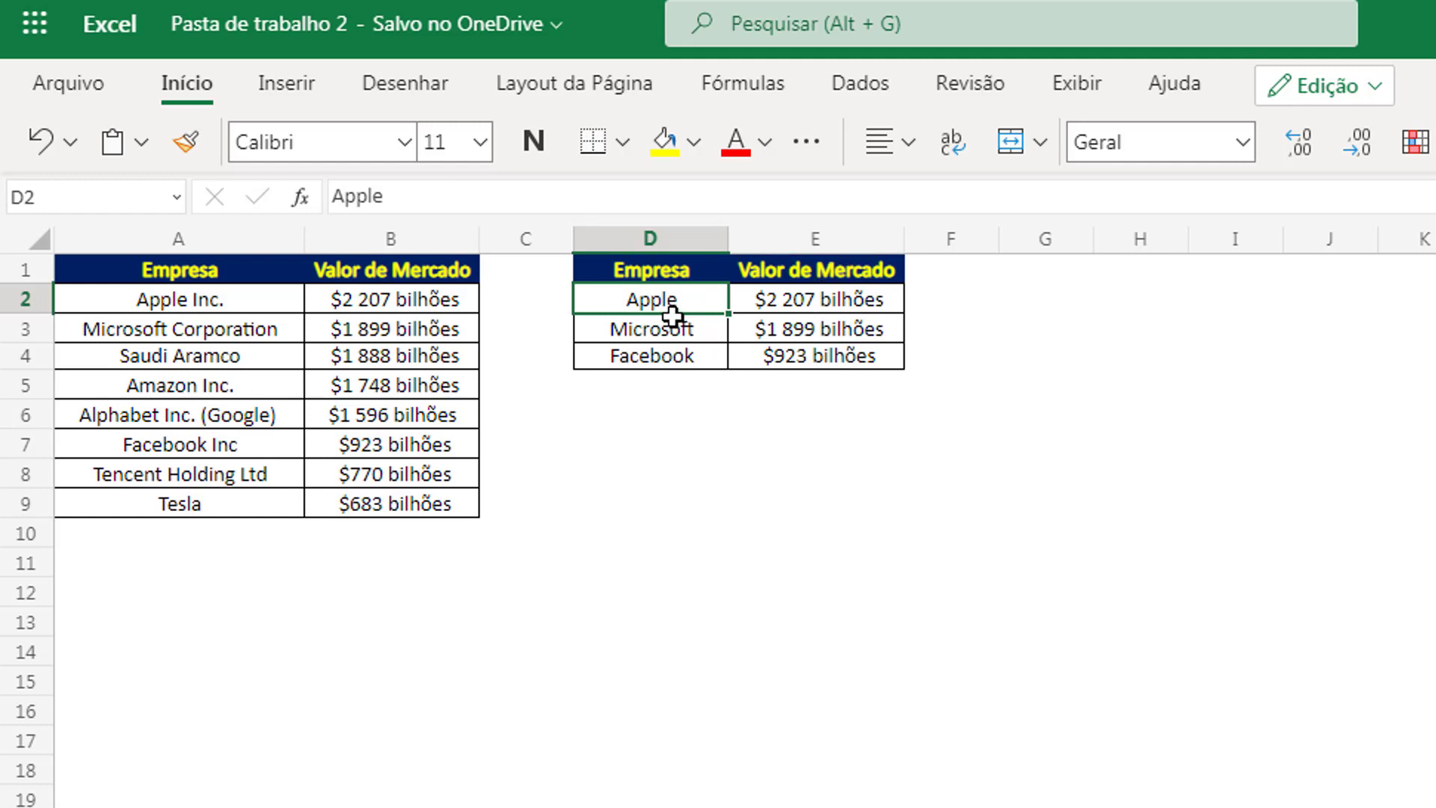
click(765, 300)
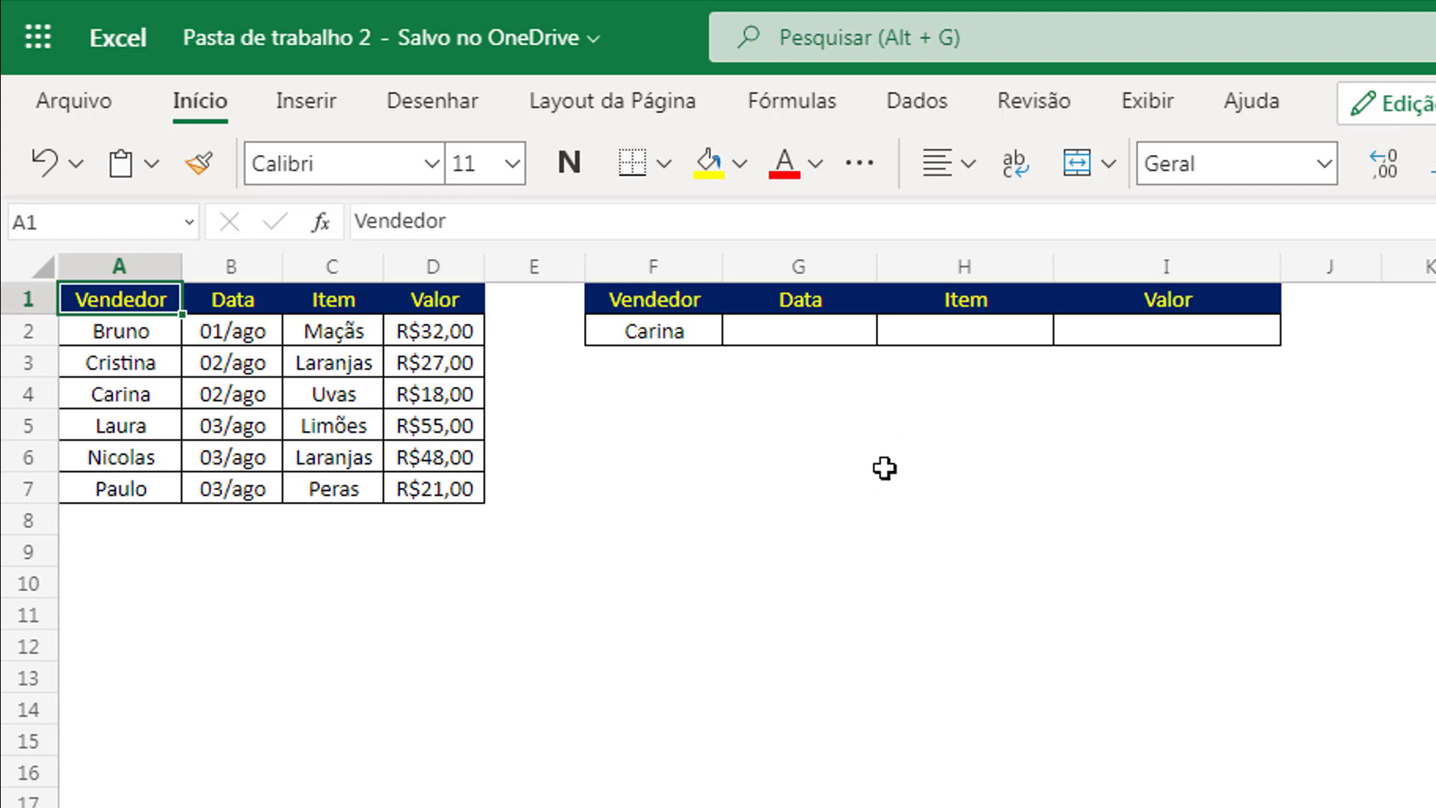
Examine the seller lookup value in F2 and the Data, Item and Valor columns beside it in G through I.
click(655, 331)
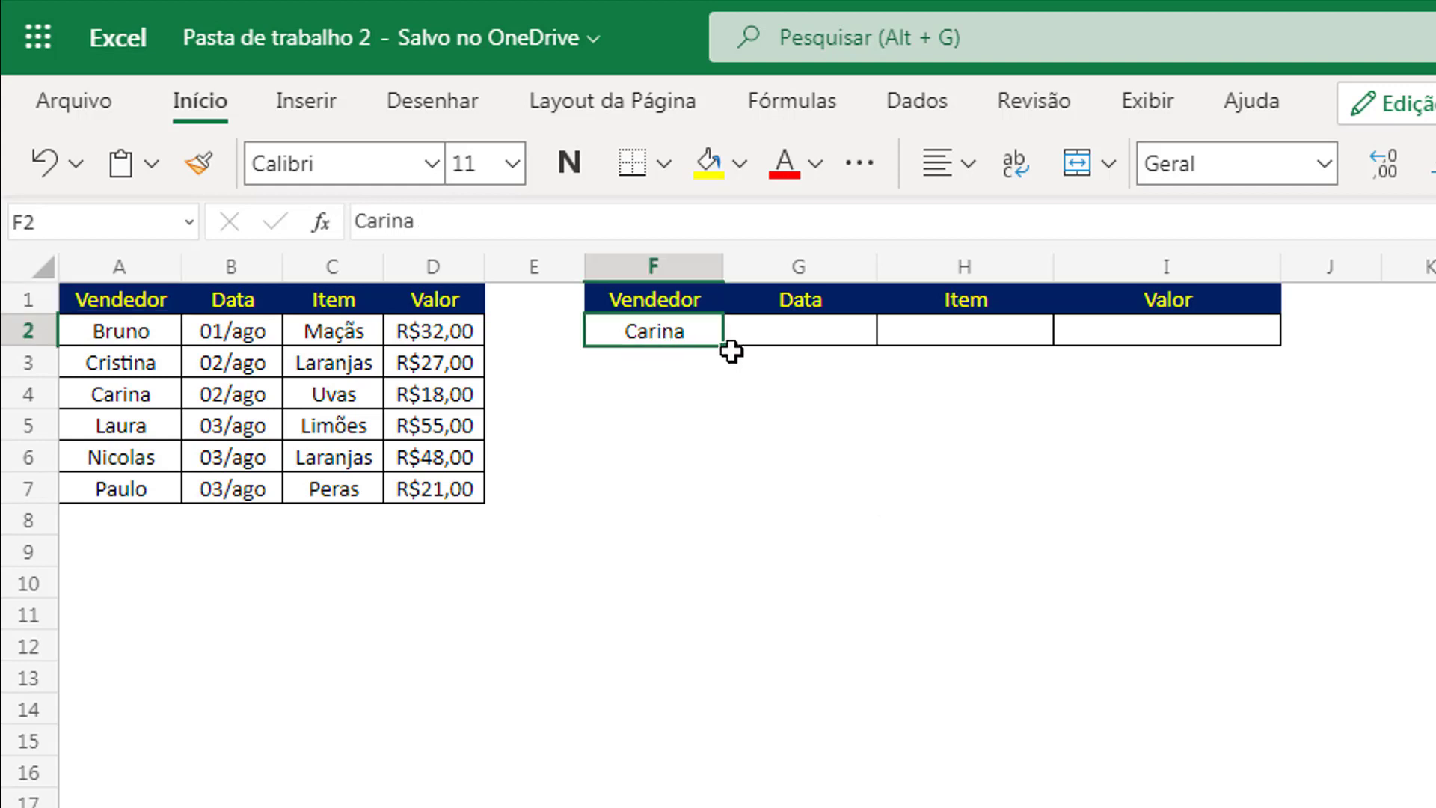
click(770, 331)
click(952, 329)
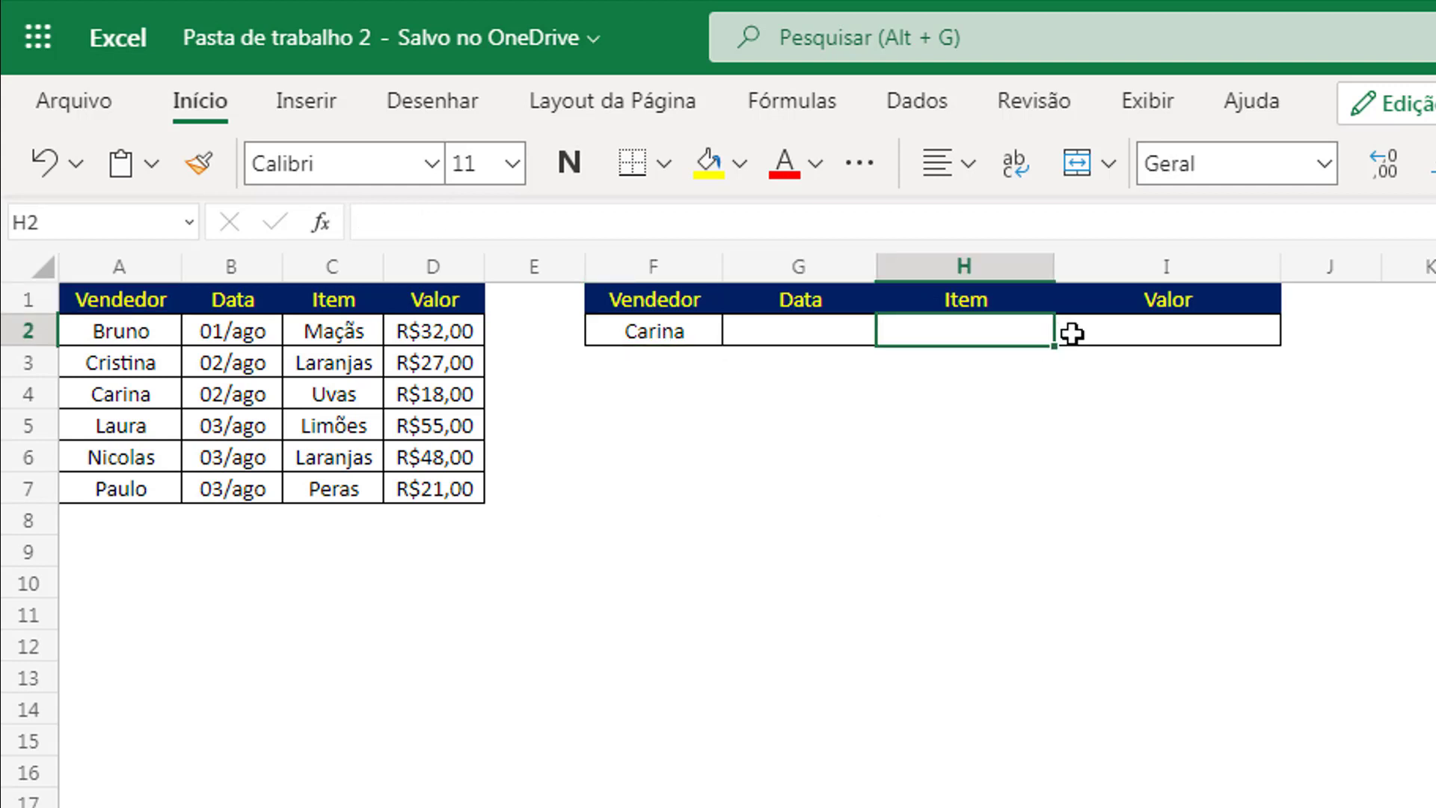
click(1113, 327)
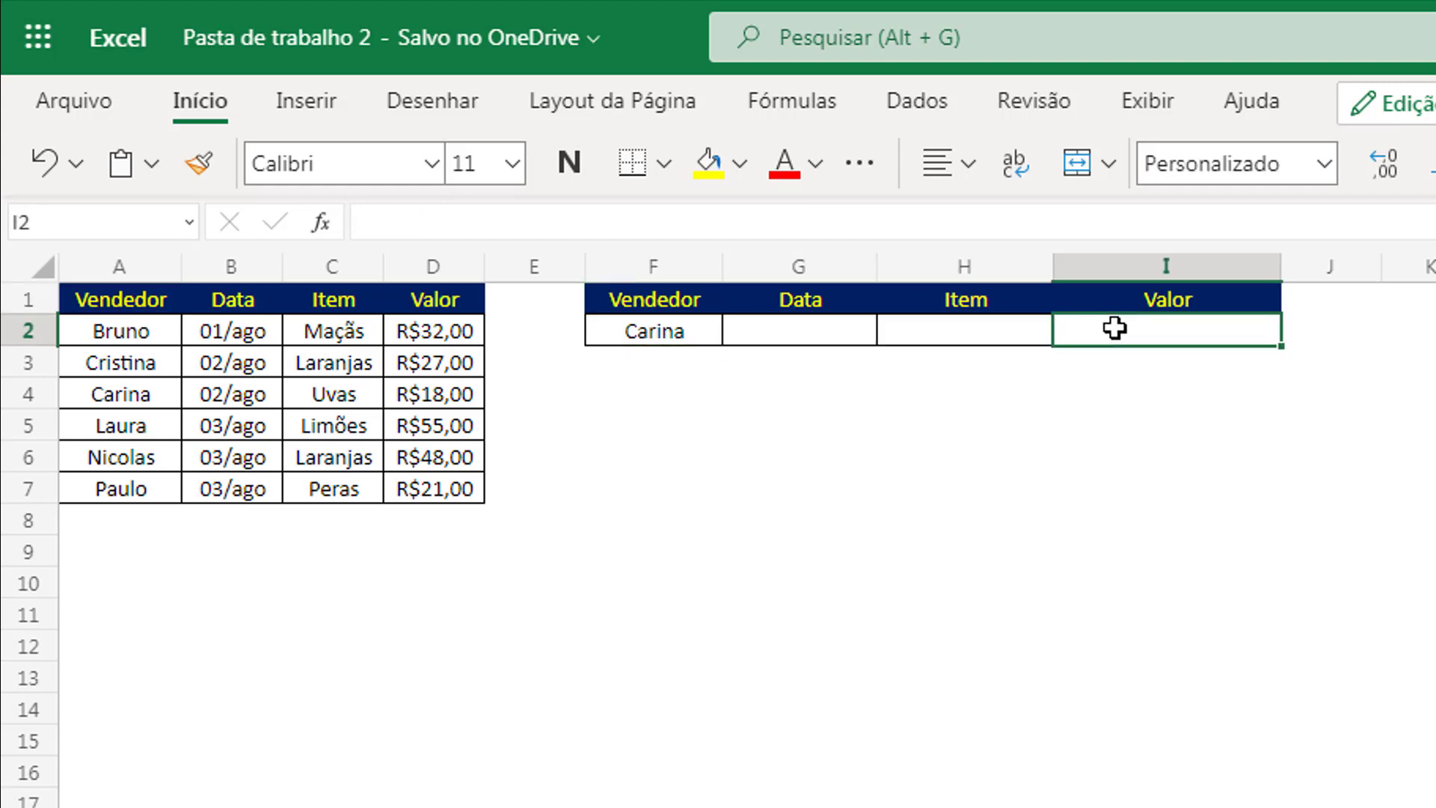
click(657, 333)
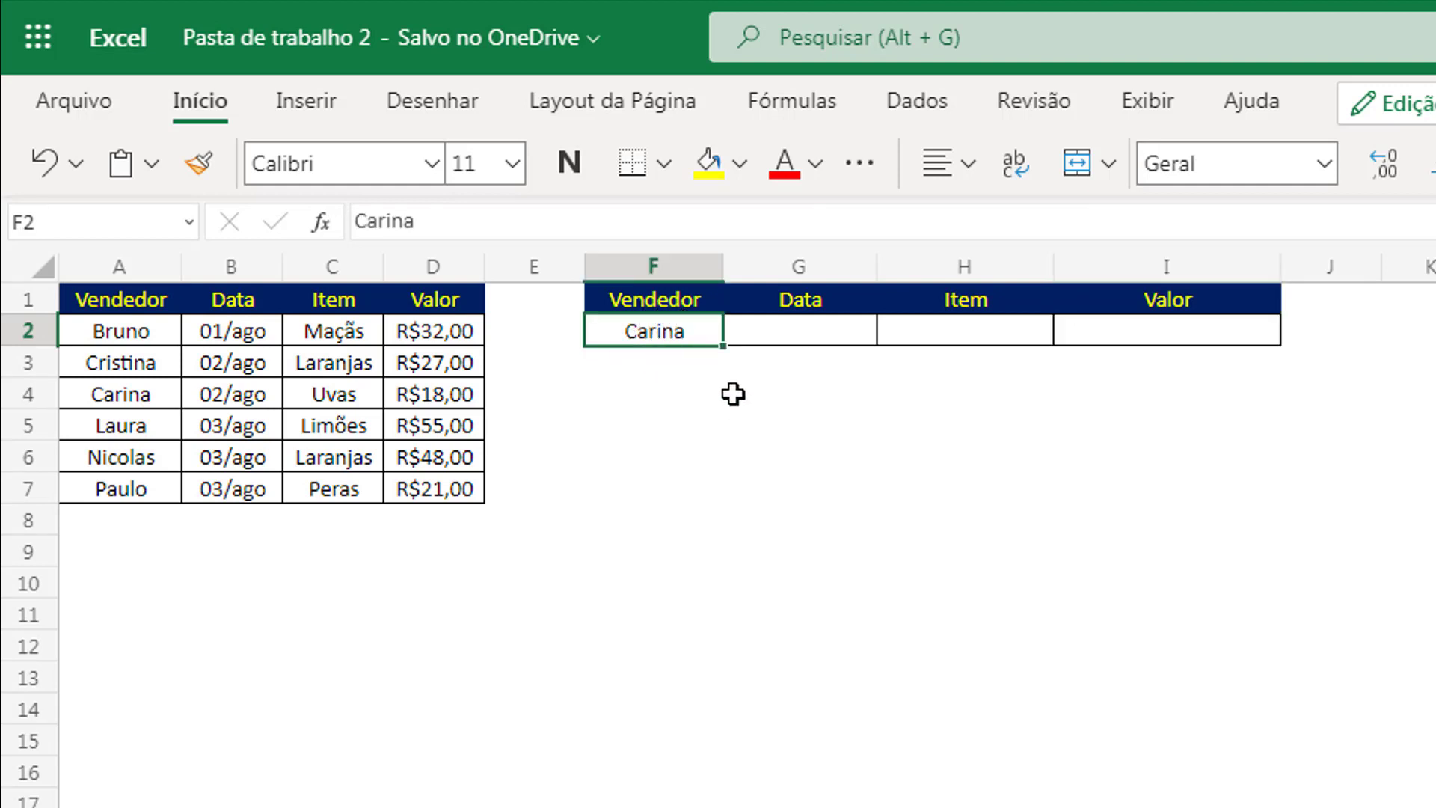
click(782, 338)
click(962, 307)
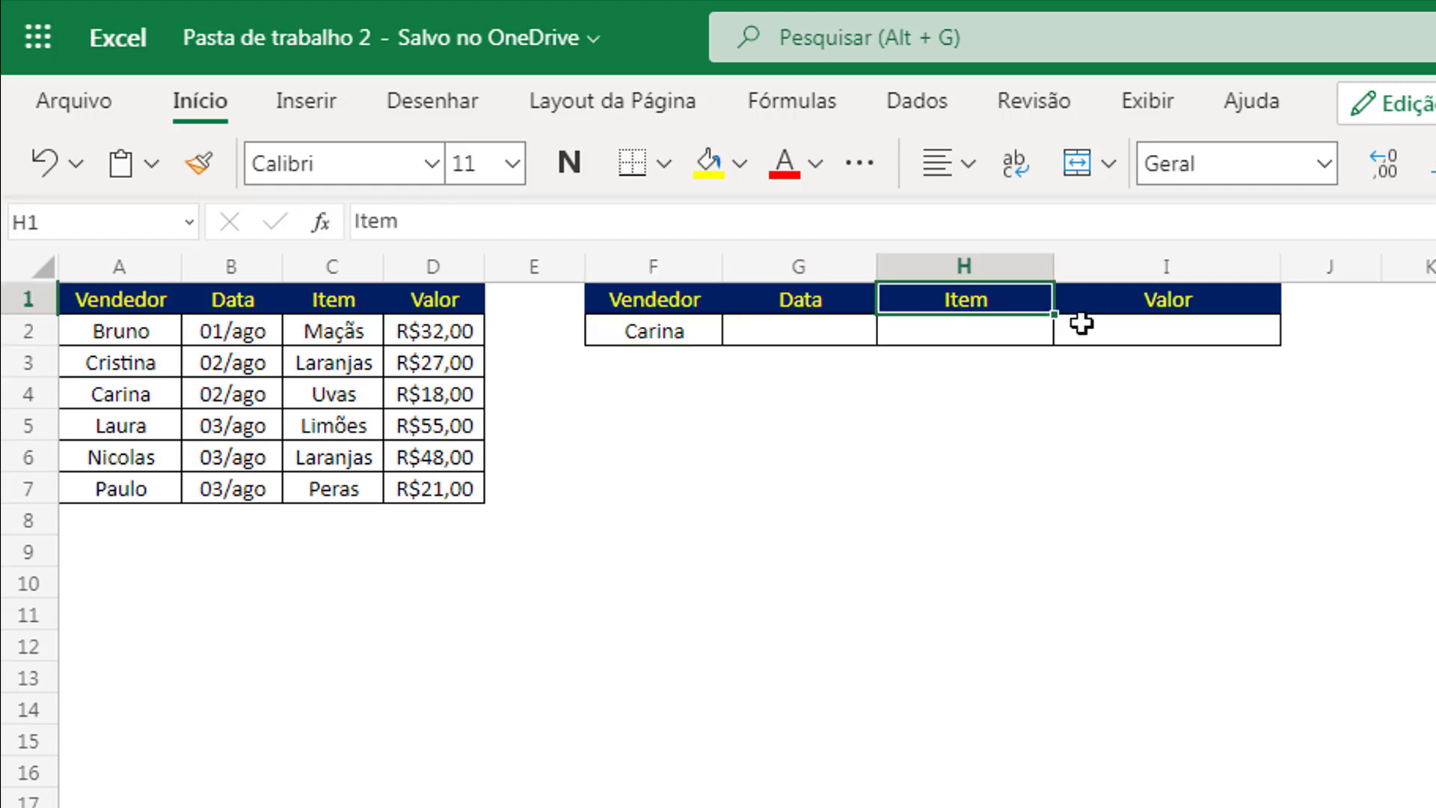
Widen the Data column G slightly and narrow the empty column E between the two tables.
click(1100, 330)
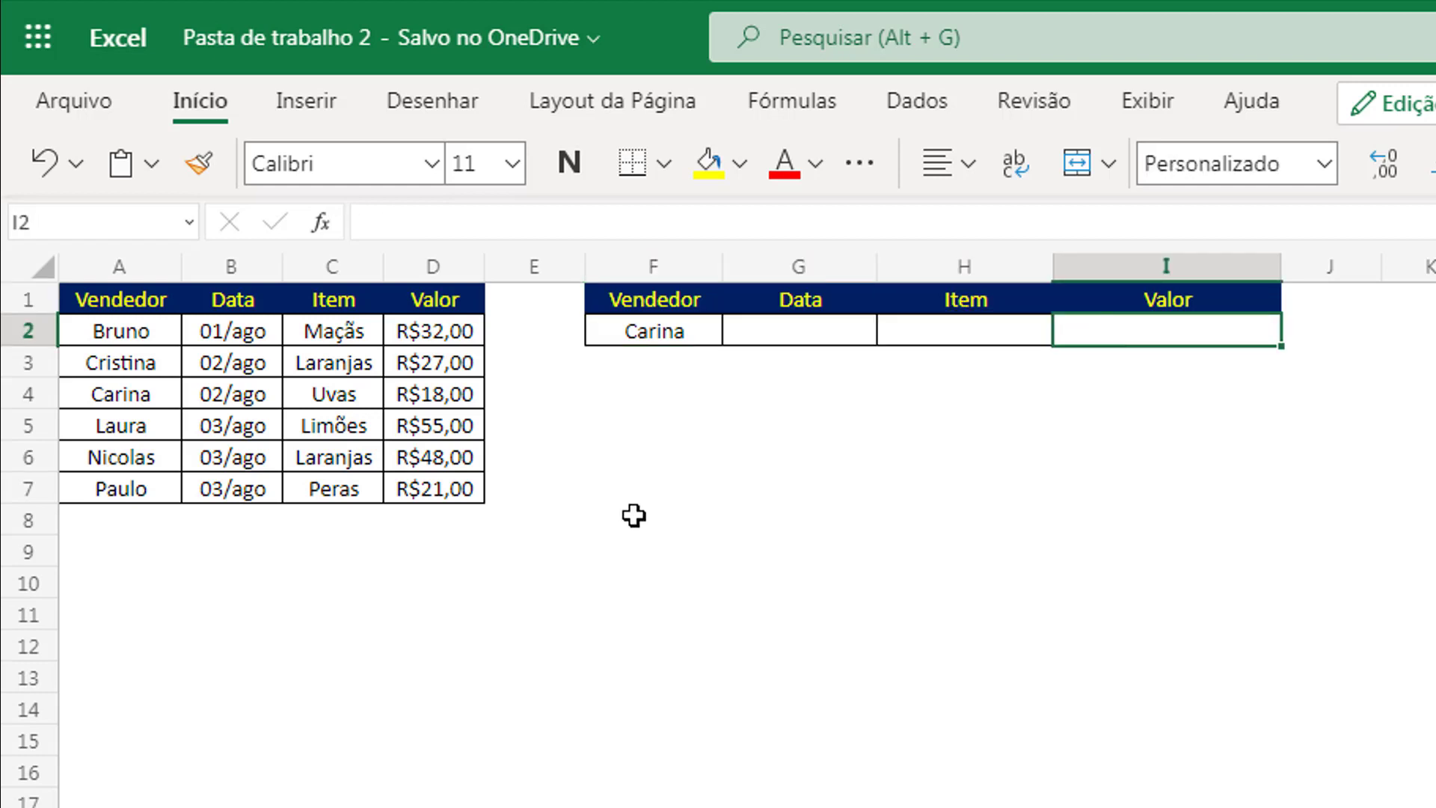
click(827, 335)
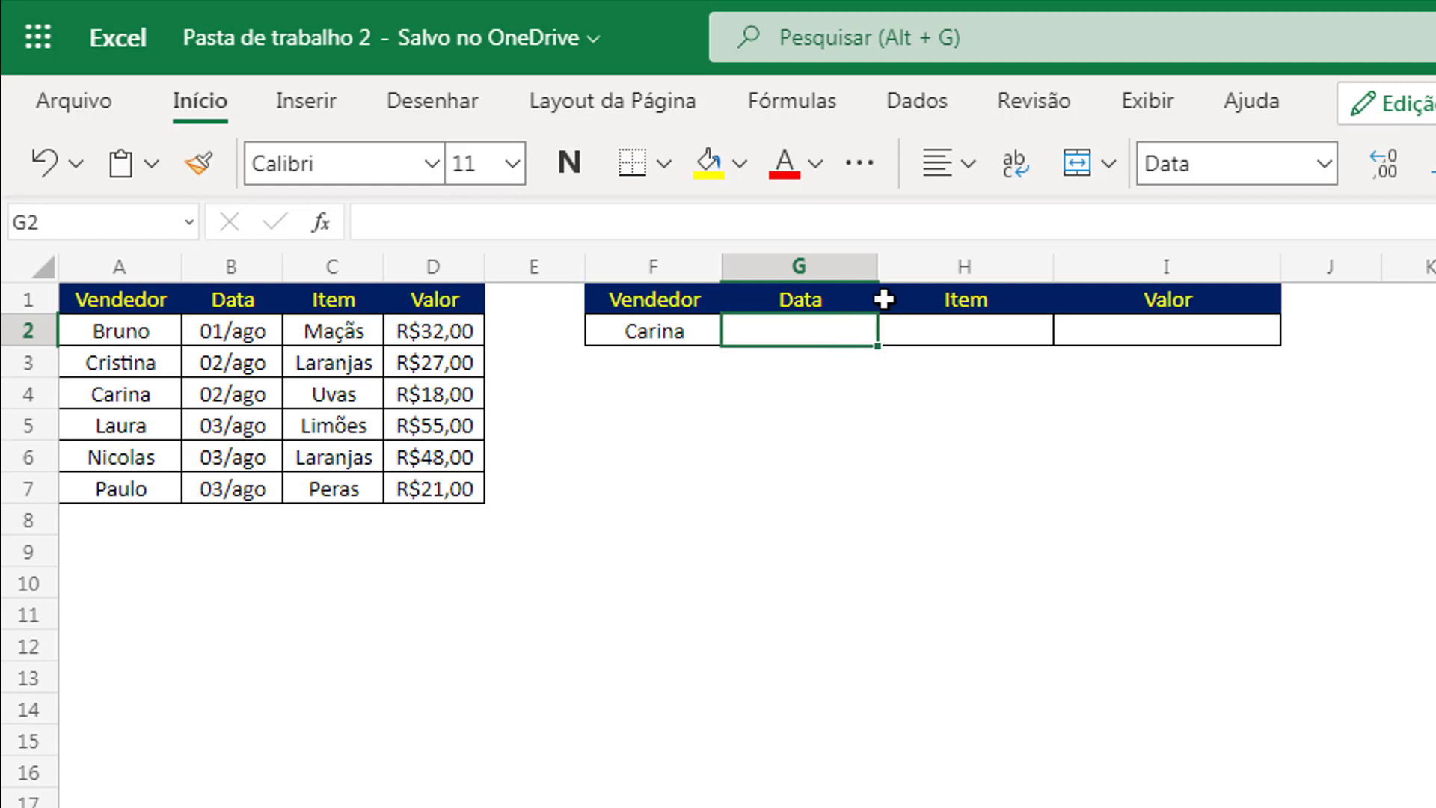
drag(877, 271, 897, 276)
drag(585, 267, 561, 268)
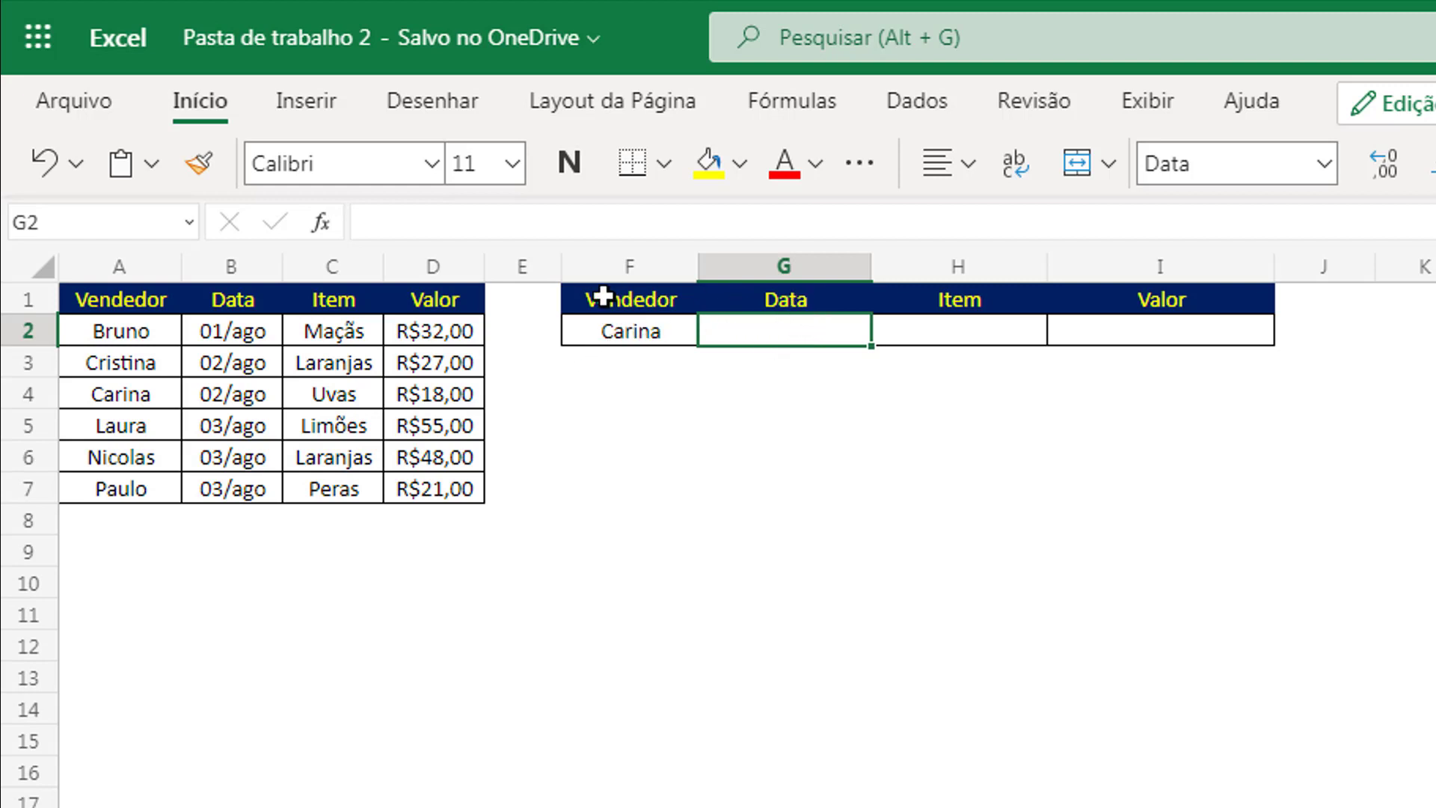
Enter =PROCX(F2;A2:A7;B2:D7) in G2 to return the seller's date, item and value together.
double_click(761, 332)
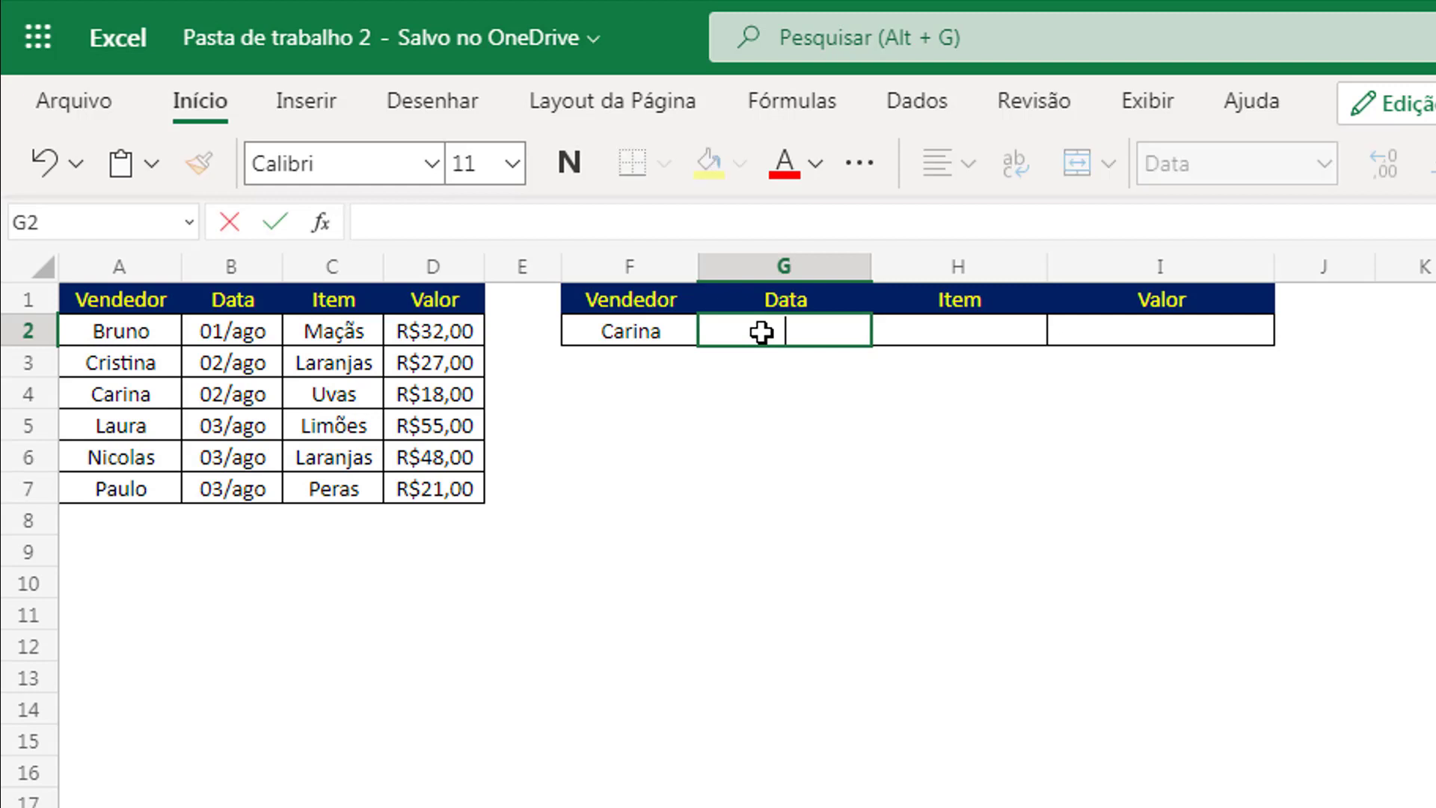
text(=procx)
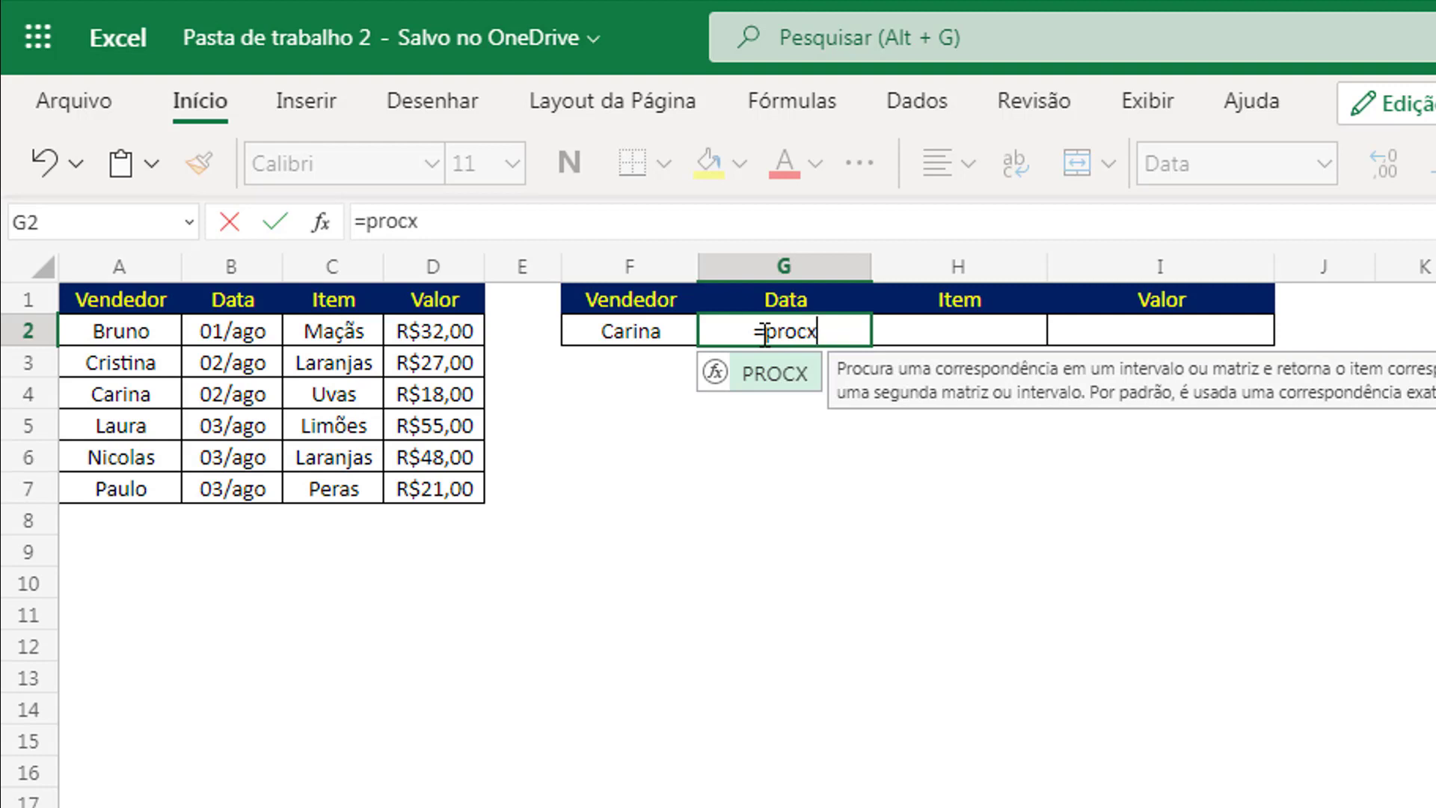
text(()
click(625, 334)
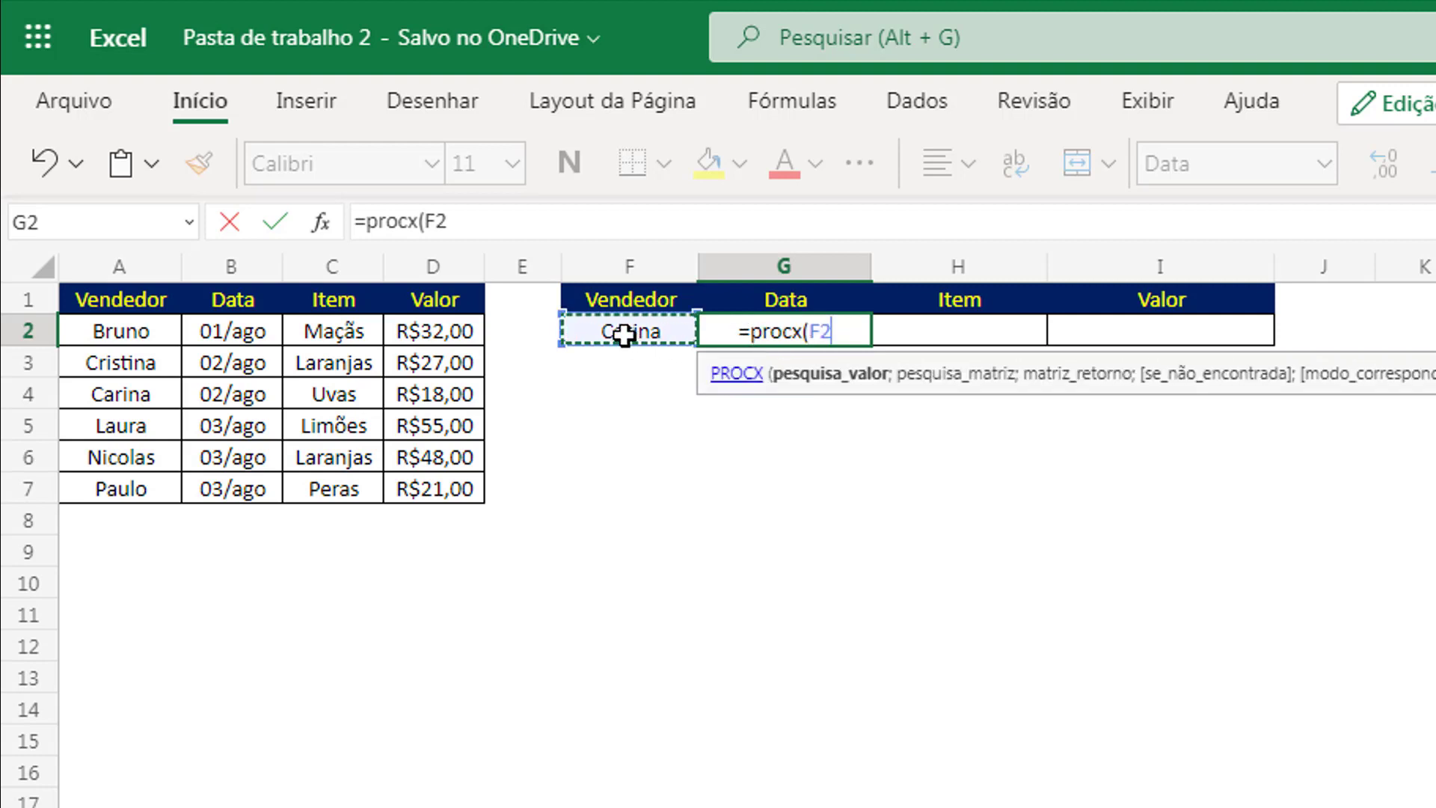
text(;)
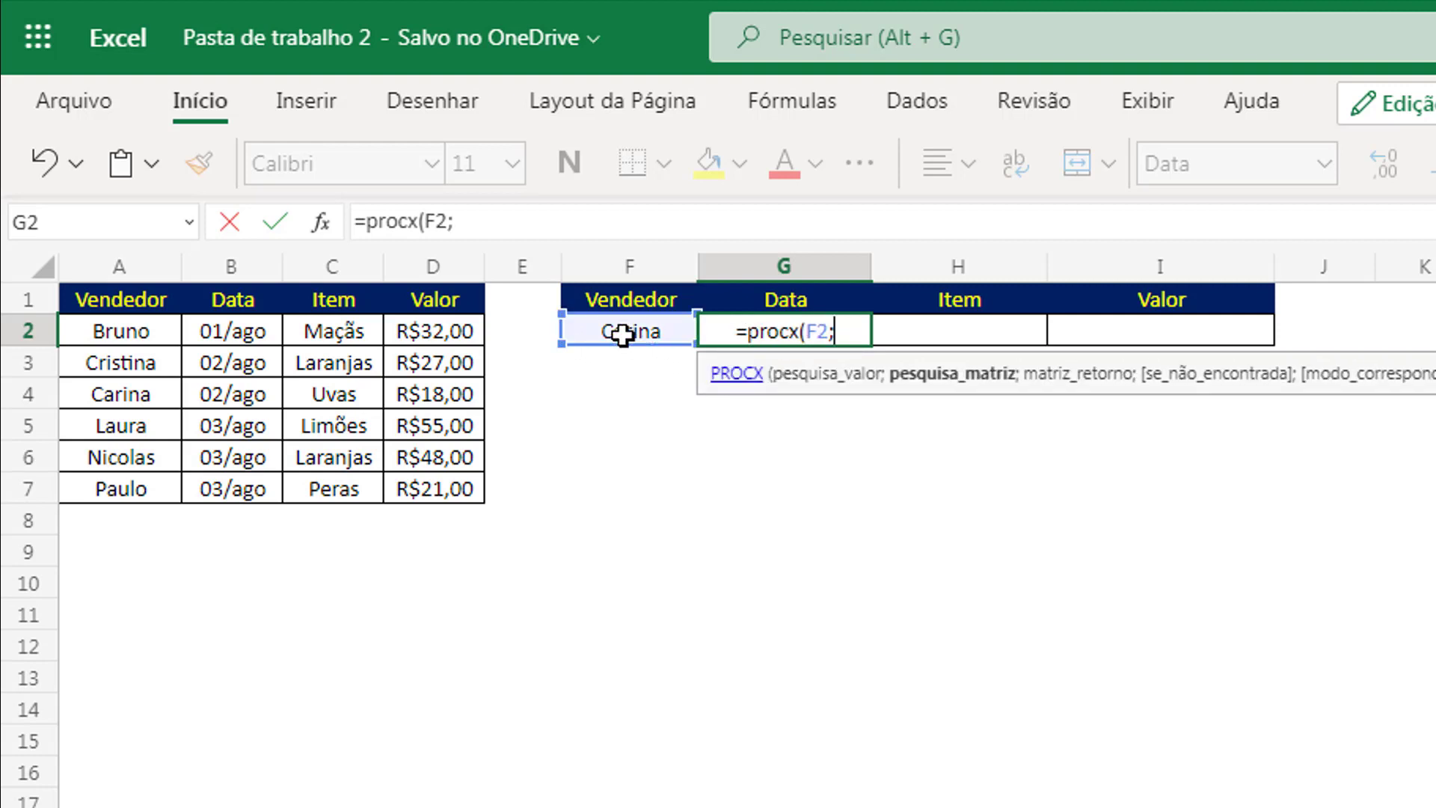
drag(146, 341, 142, 487)
text(;)
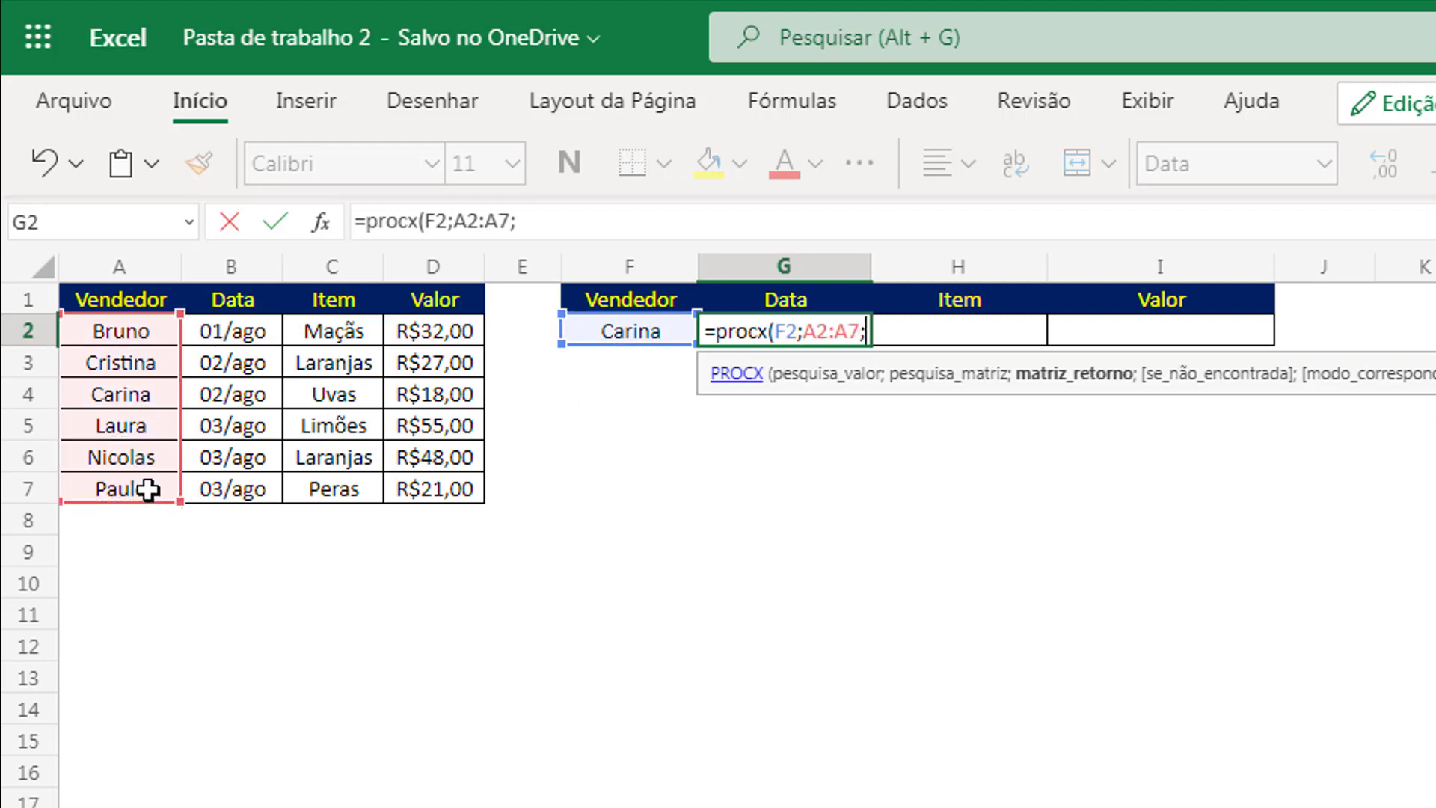
drag(218, 329, 449, 479)
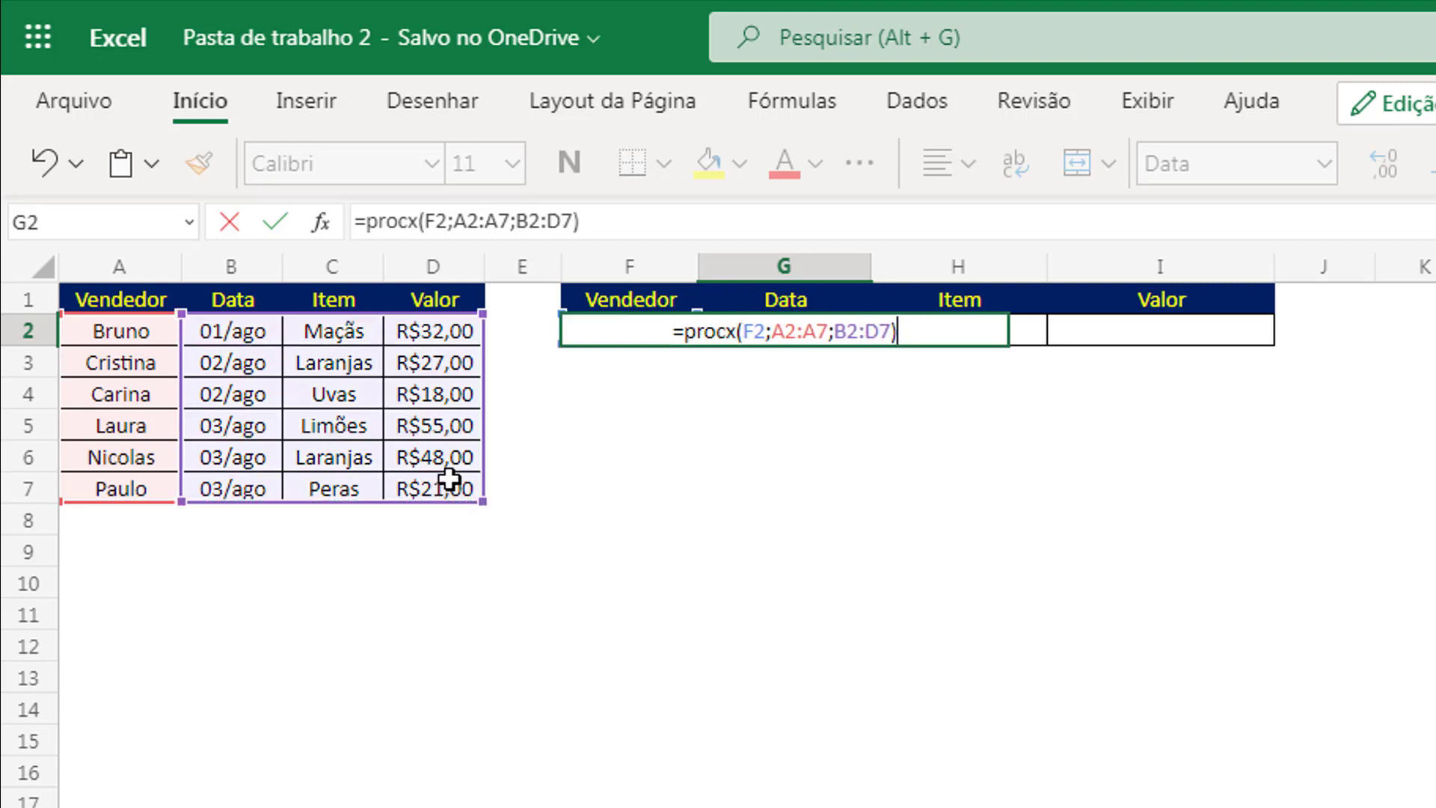
key(Return)
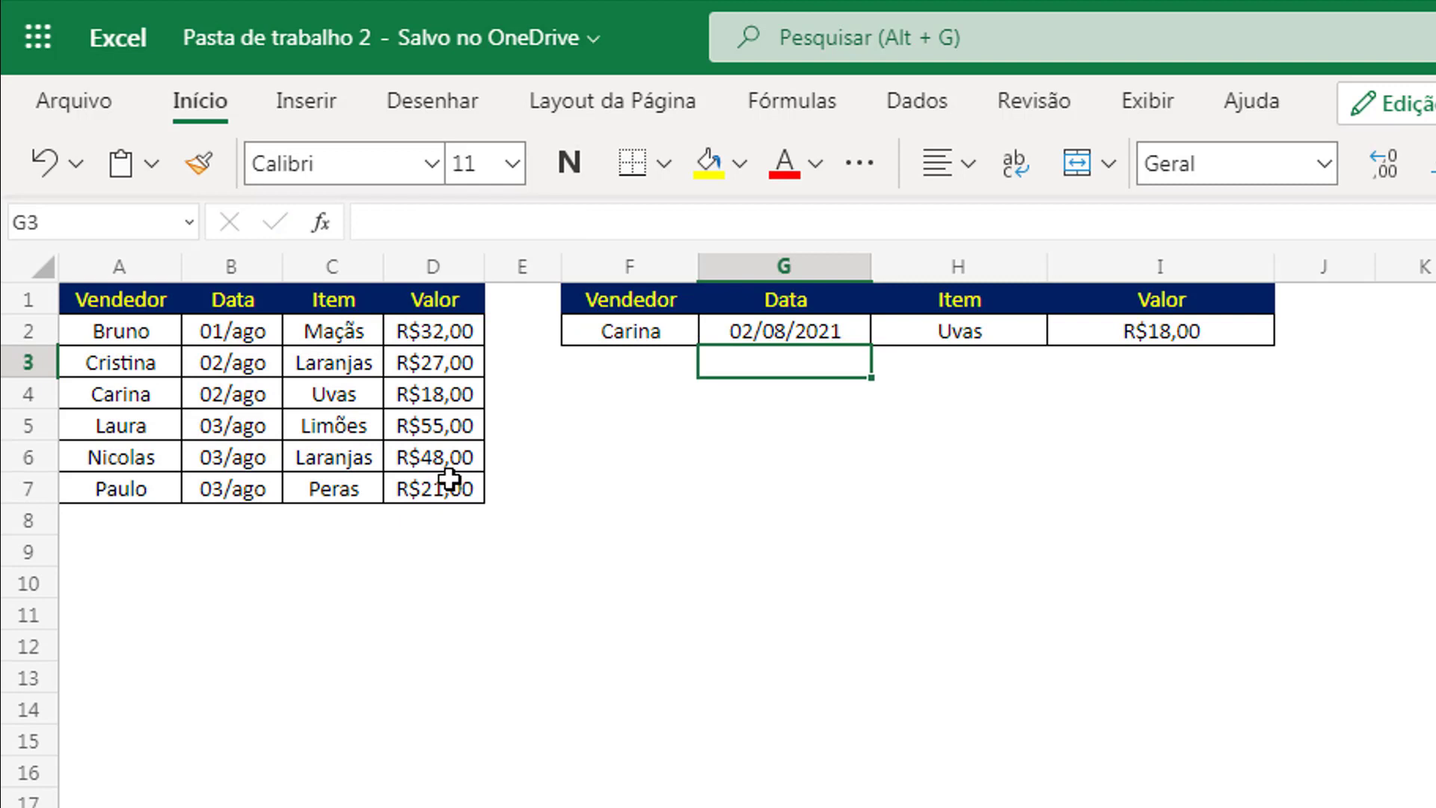
Compare the return range B2:D7 with the spilled results and their formula in G2 through I2.
drag(237, 334, 426, 481)
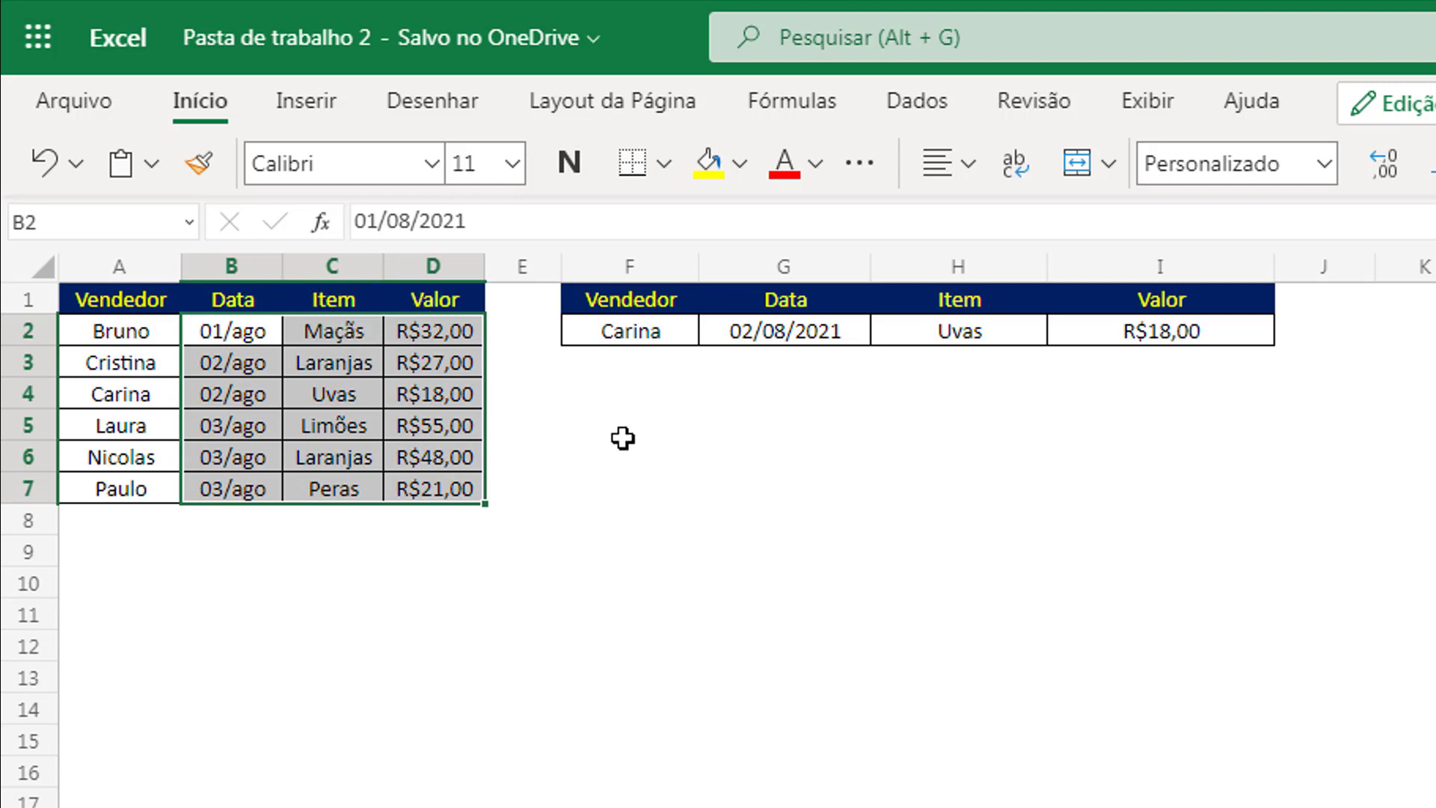
click(748, 406)
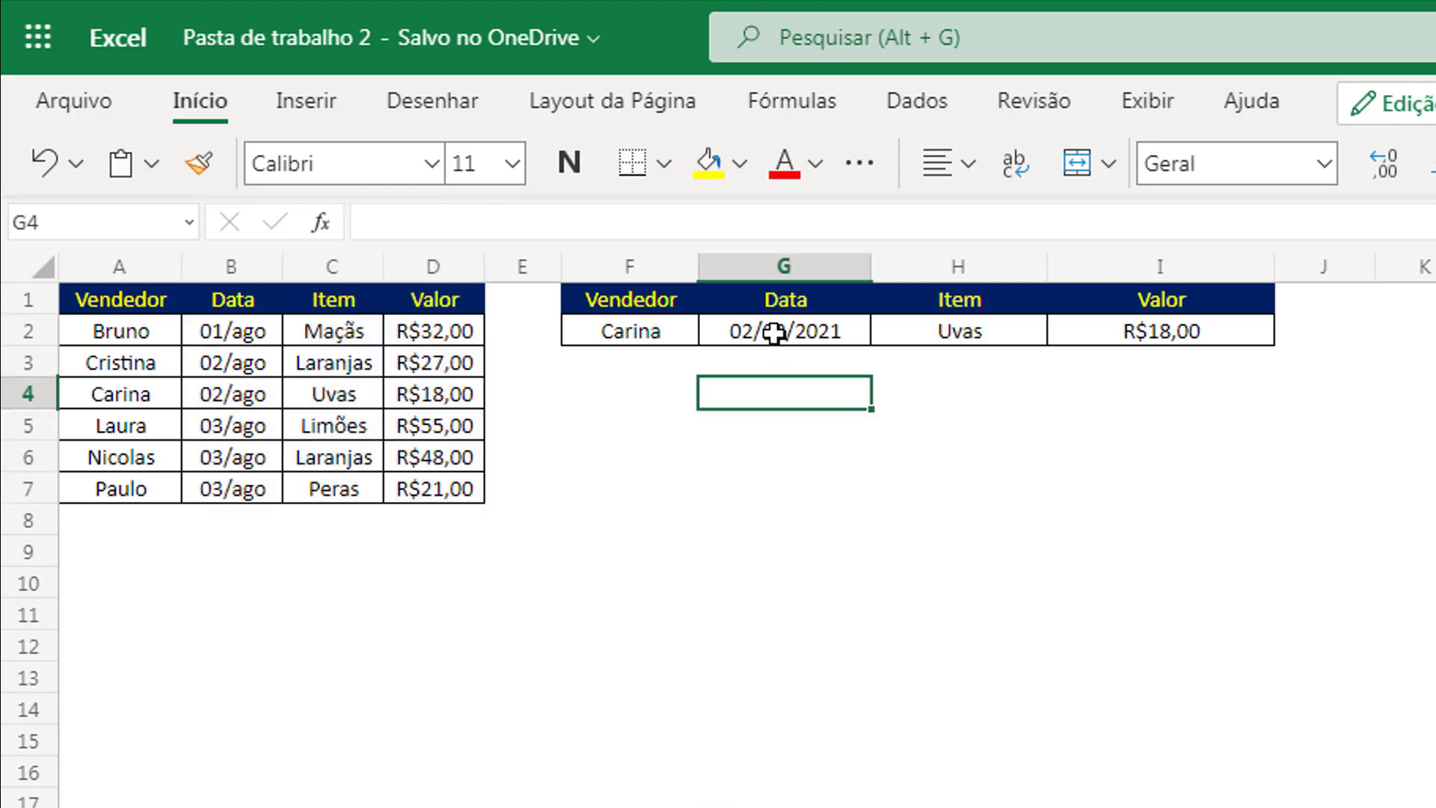
click(774, 333)
click(1030, 318)
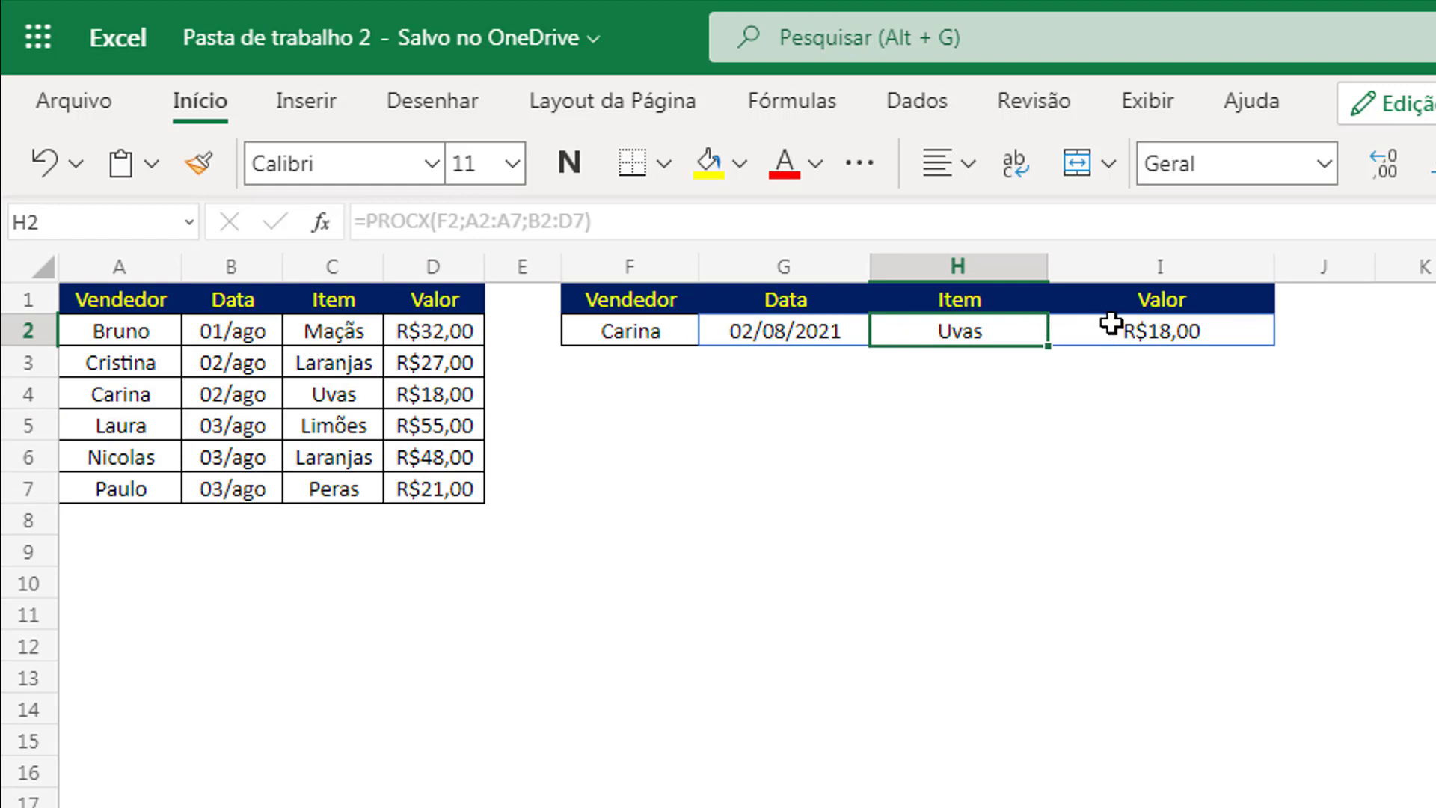
click(1110, 326)
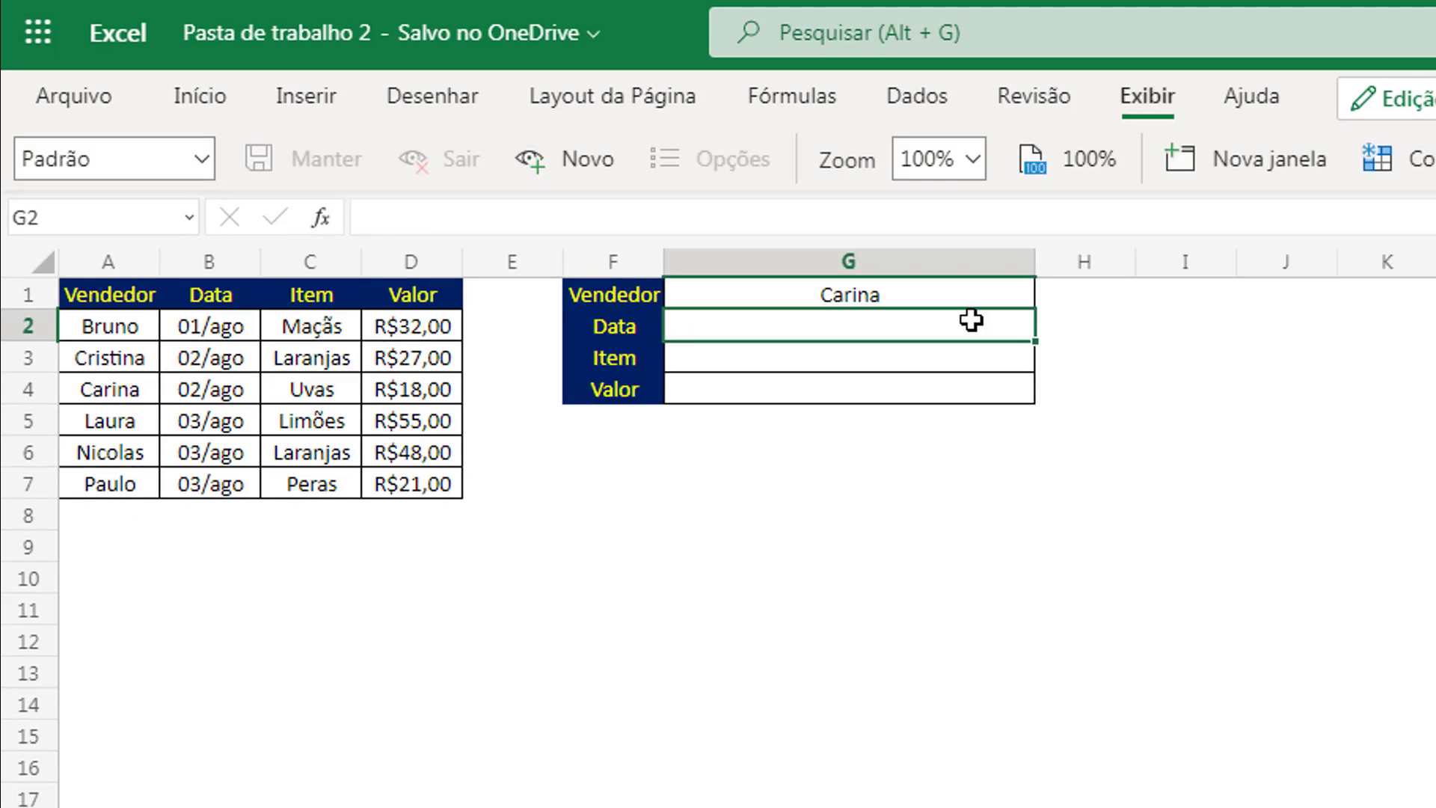
Enter a PROCX nested in TRANSPOR in G2, looking up G1 in A2:A7 and returning columns B to D vertically.
text(=transpo)
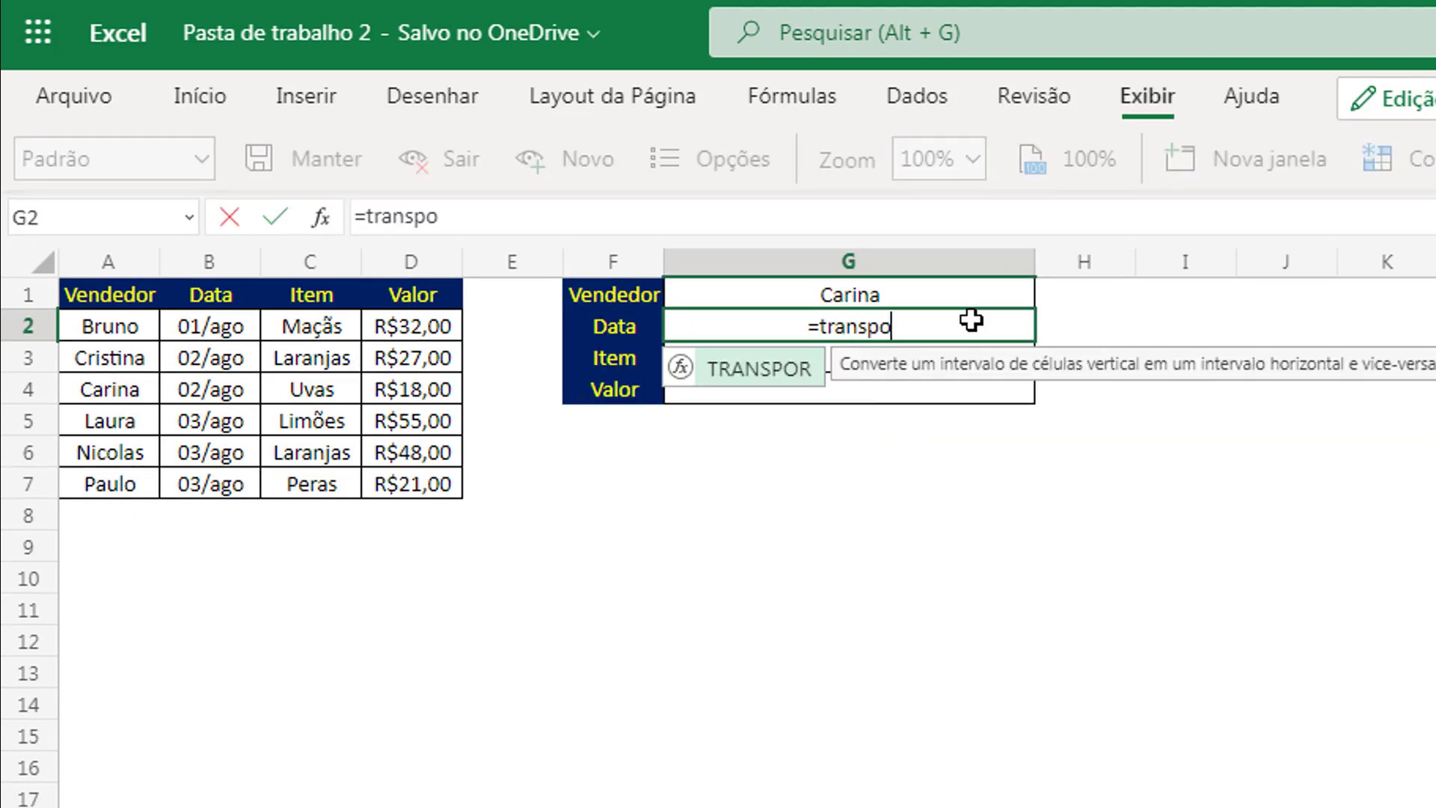
text(r(pro)
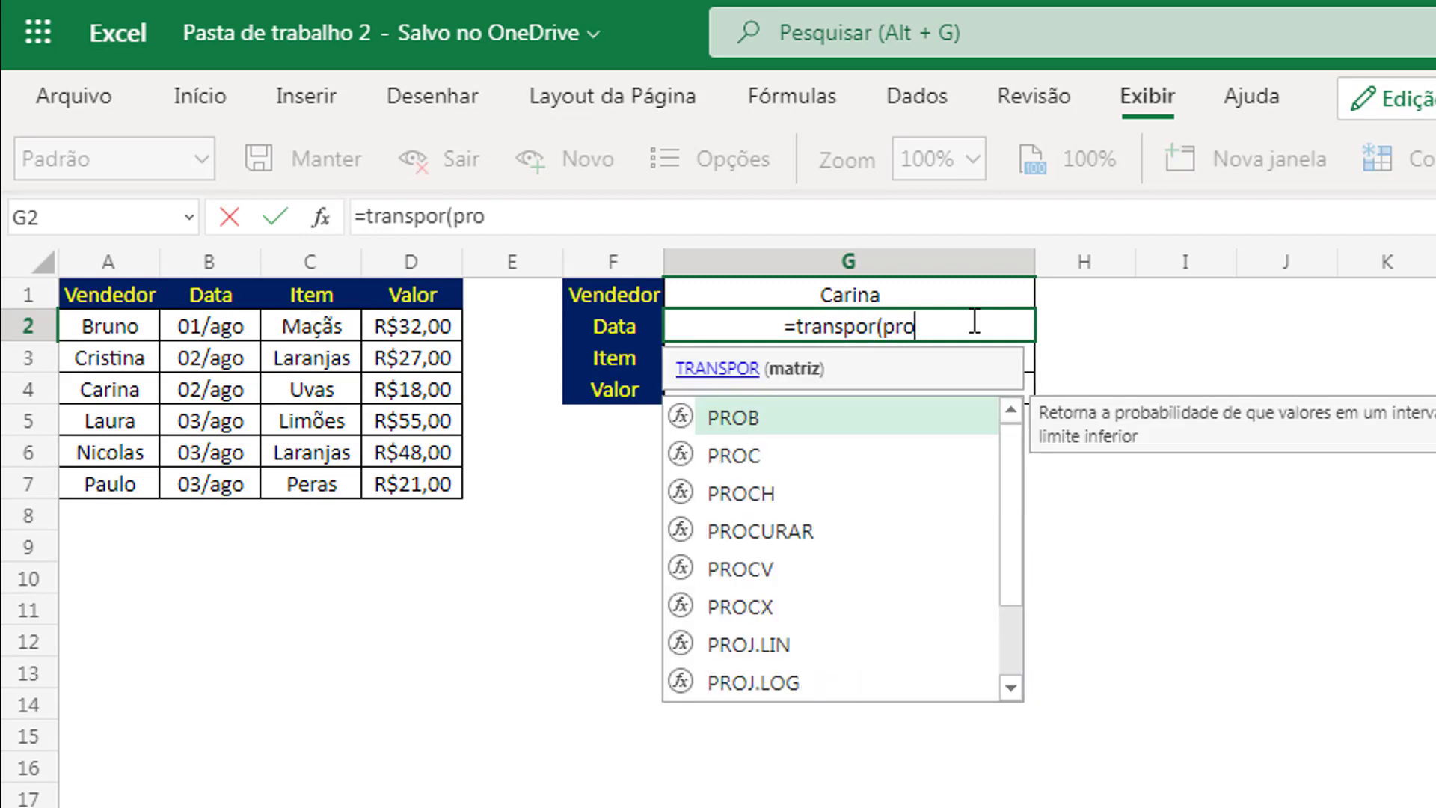
text(cx)
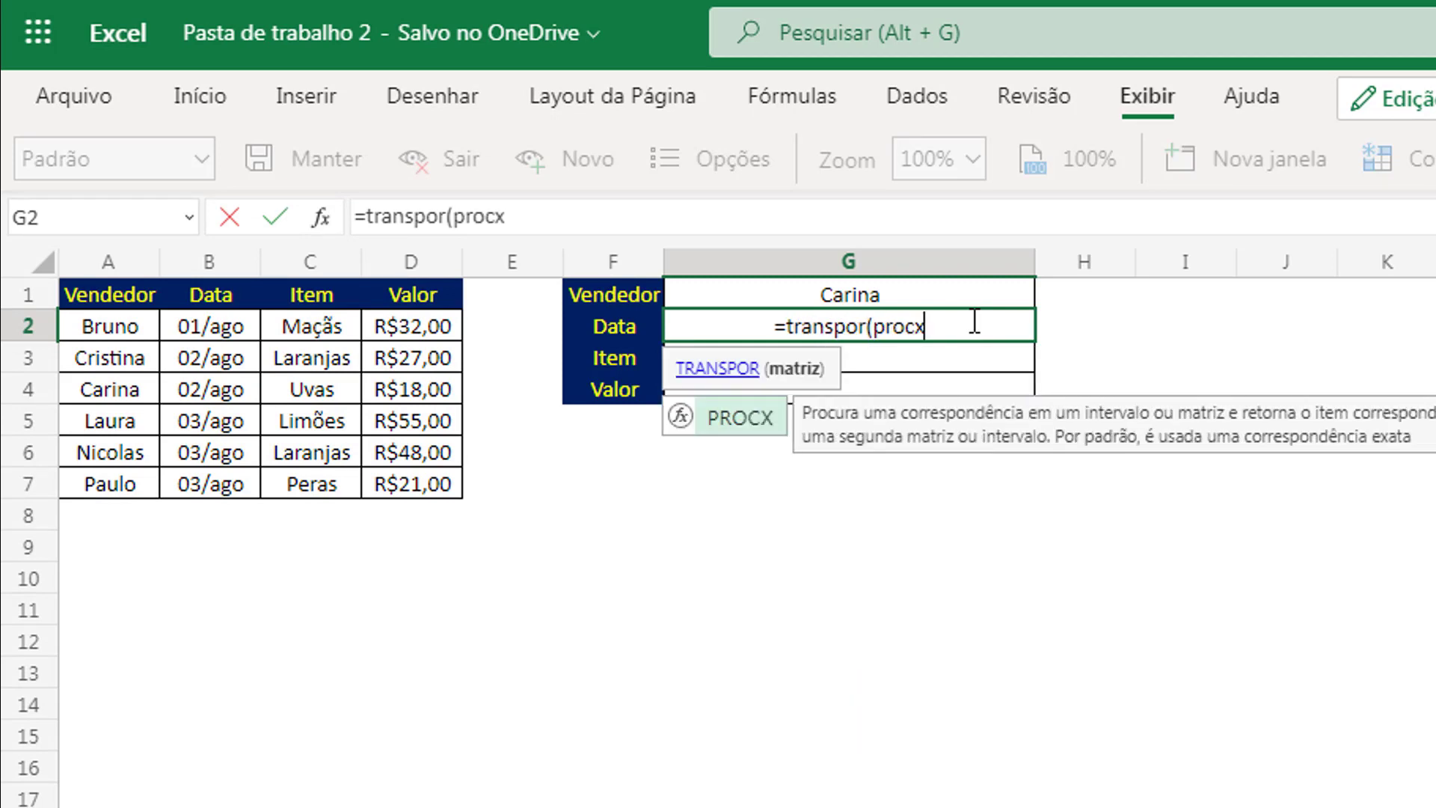
text(()
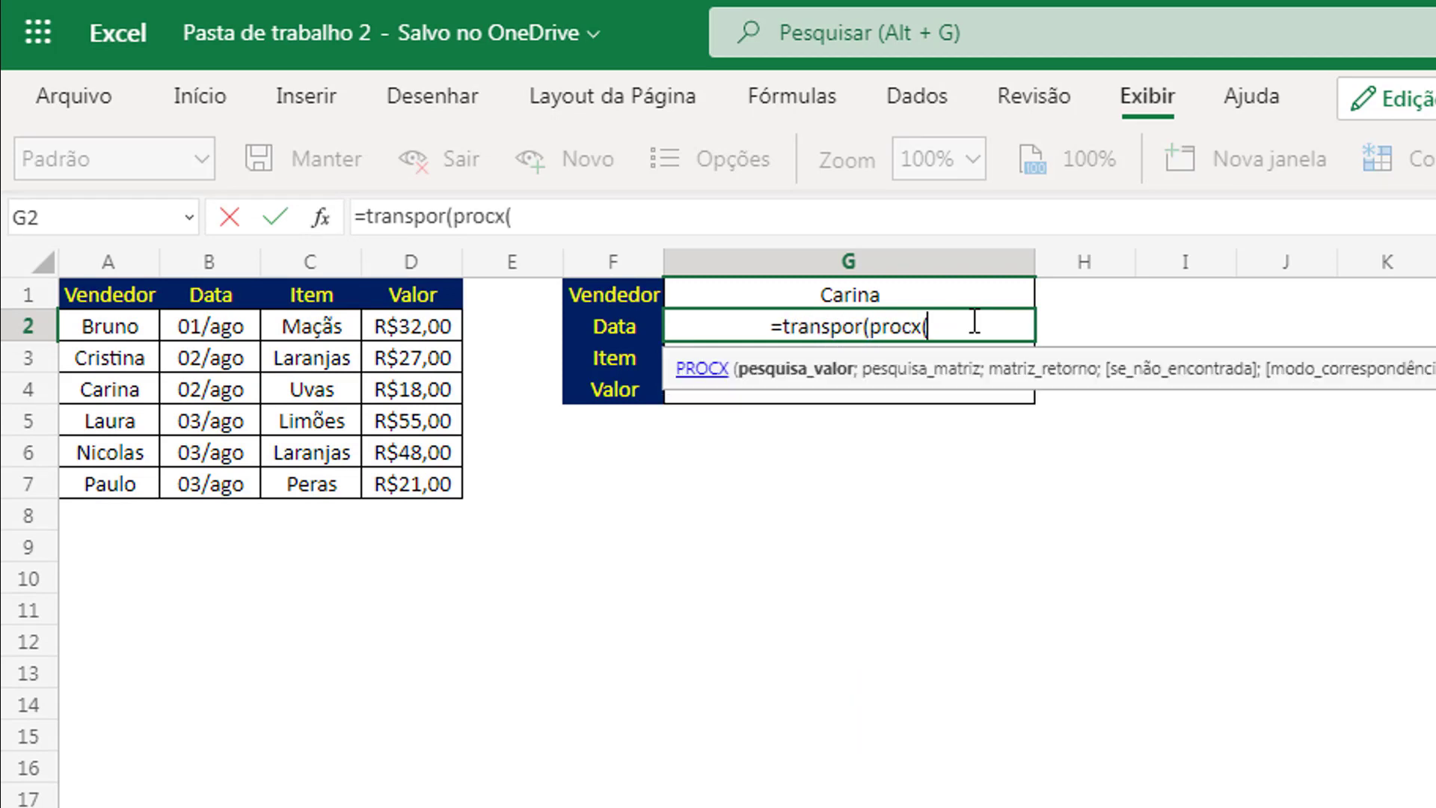
click(956, 295)
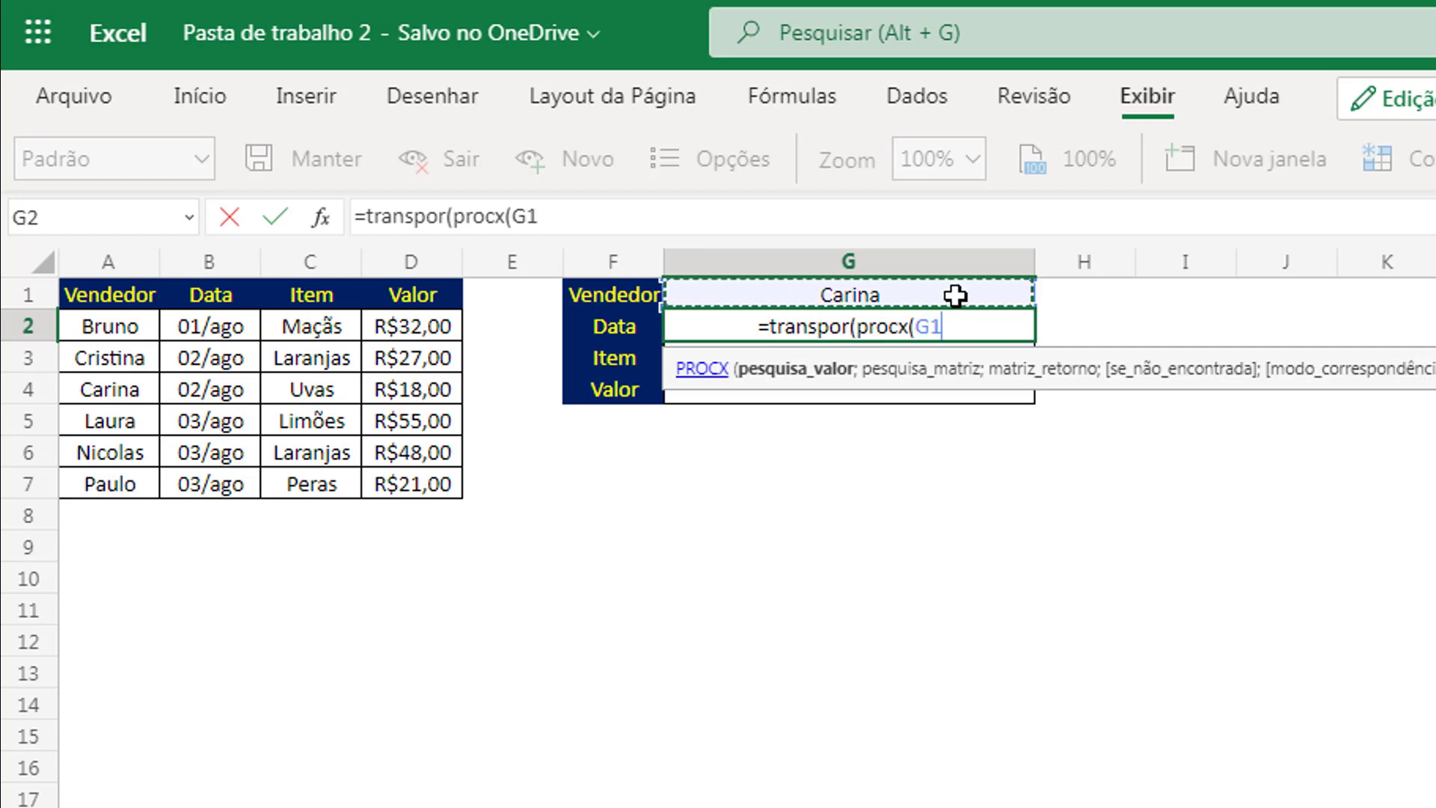
text(;)
drag(92, 326, 119, 481)
text(;)
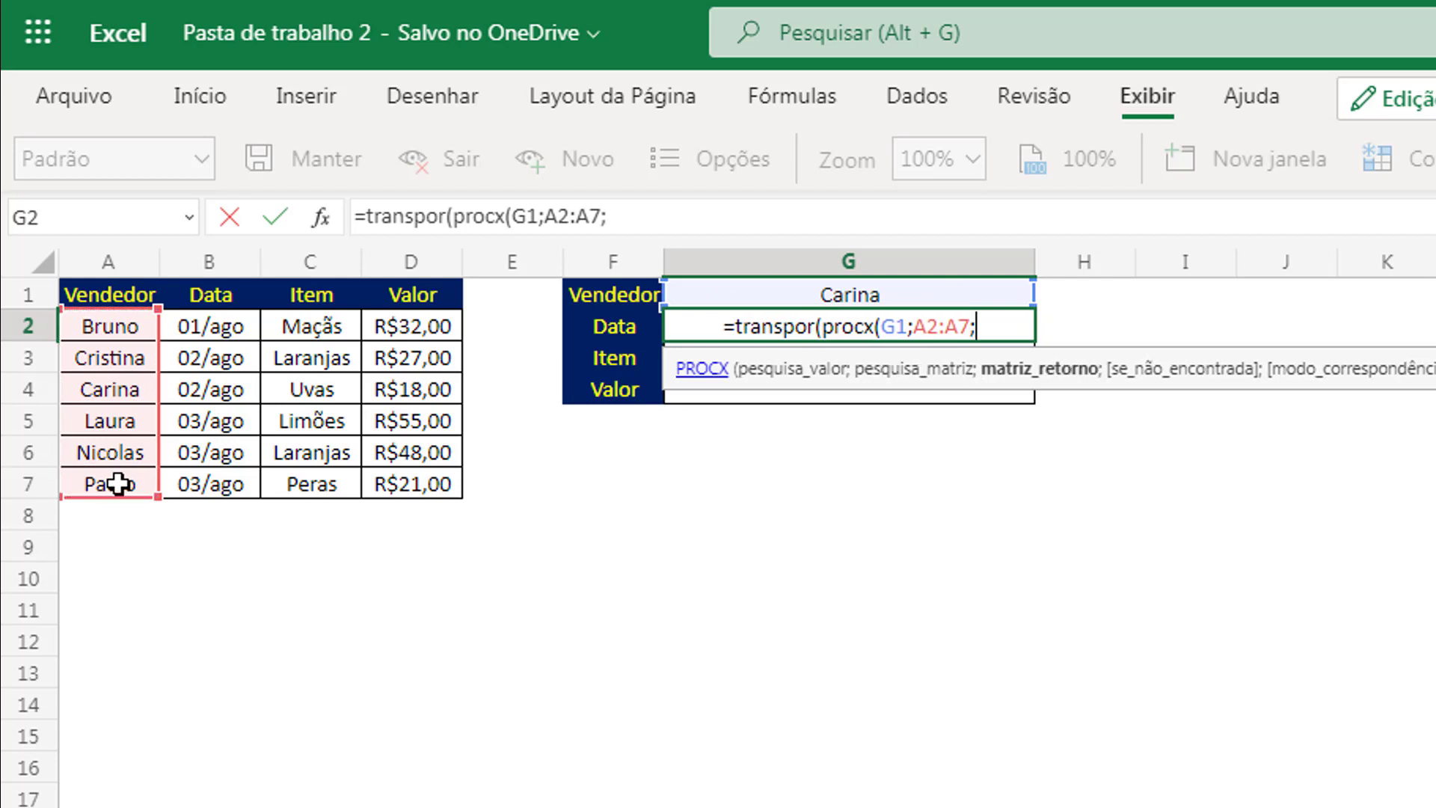
click(213, 333)
drag(213, 333, 385, 464)
text()))
key(Return)
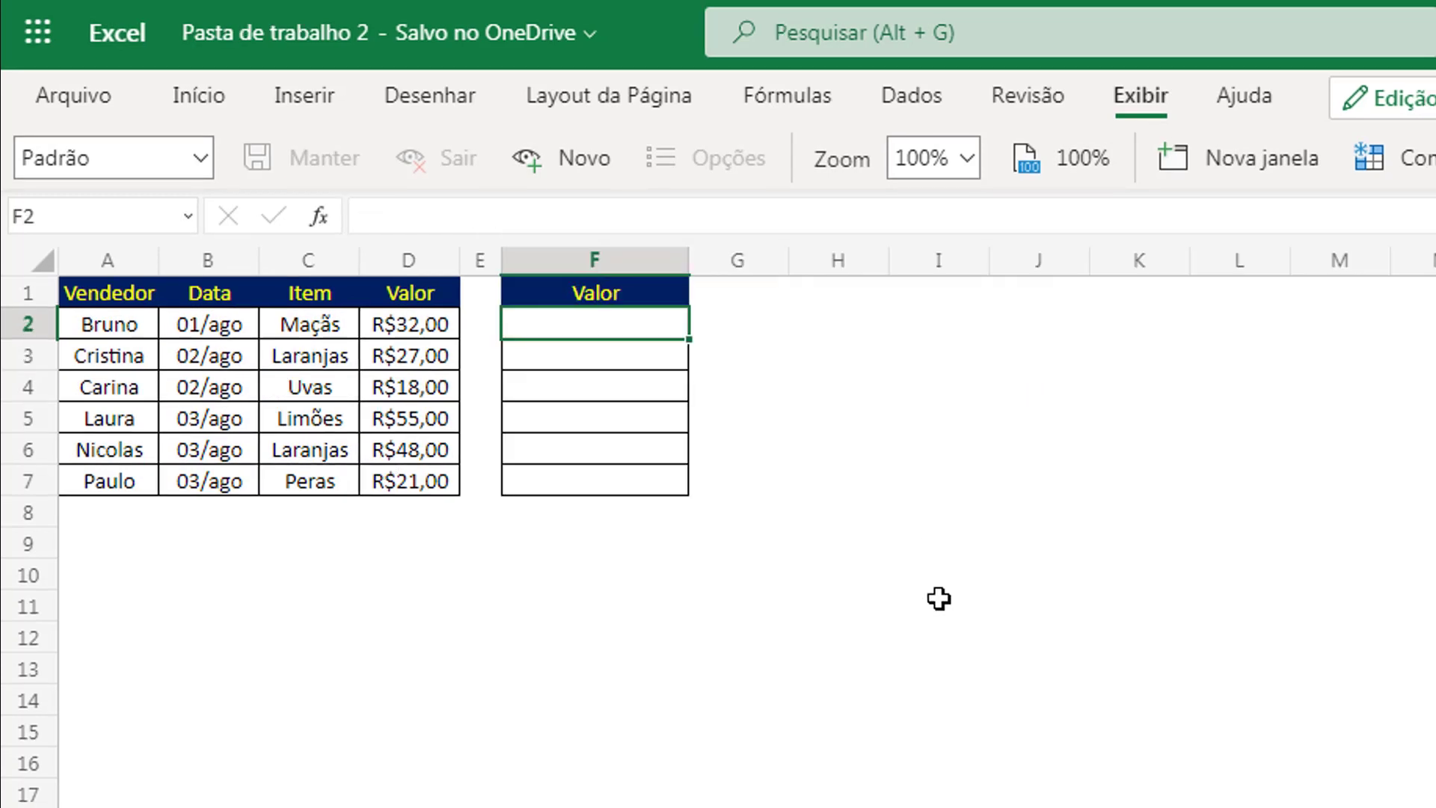
Examine the empty Valor list in F2:F7, the Valor column D, the headers A1:D1 and the data A2:D7.
drag(596, 337, 591, 479)
click(821, 454)
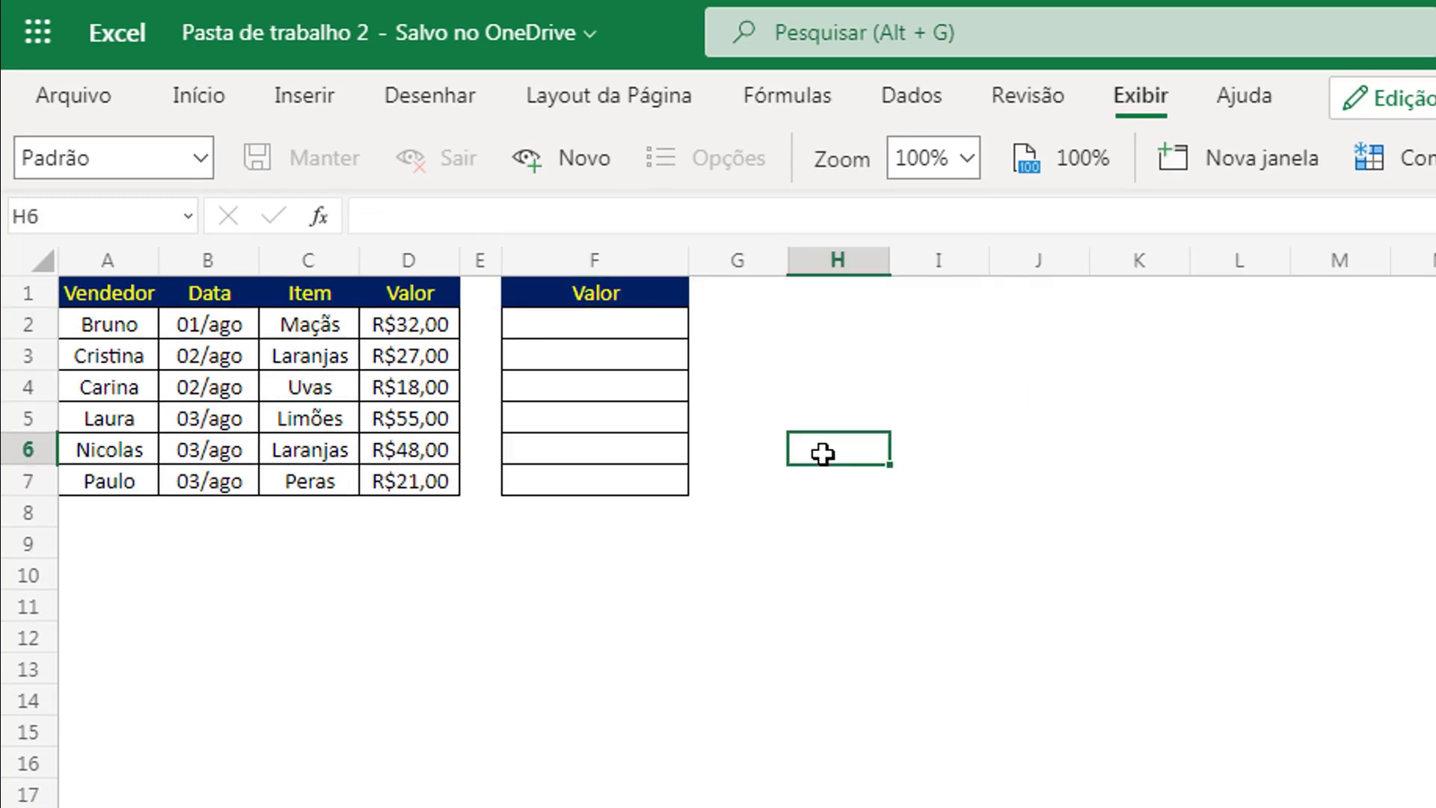
click(438, 267)
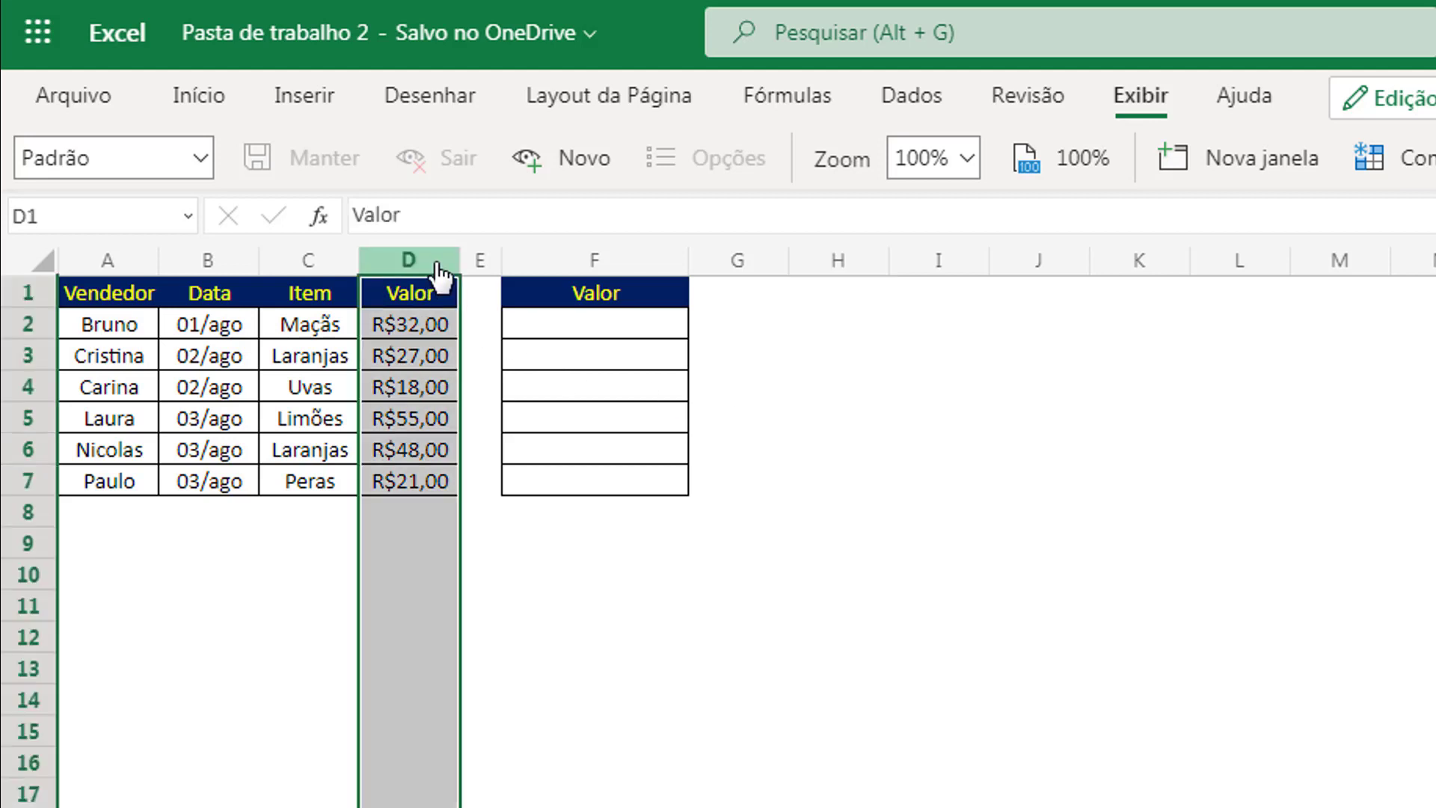
click(942, 420)
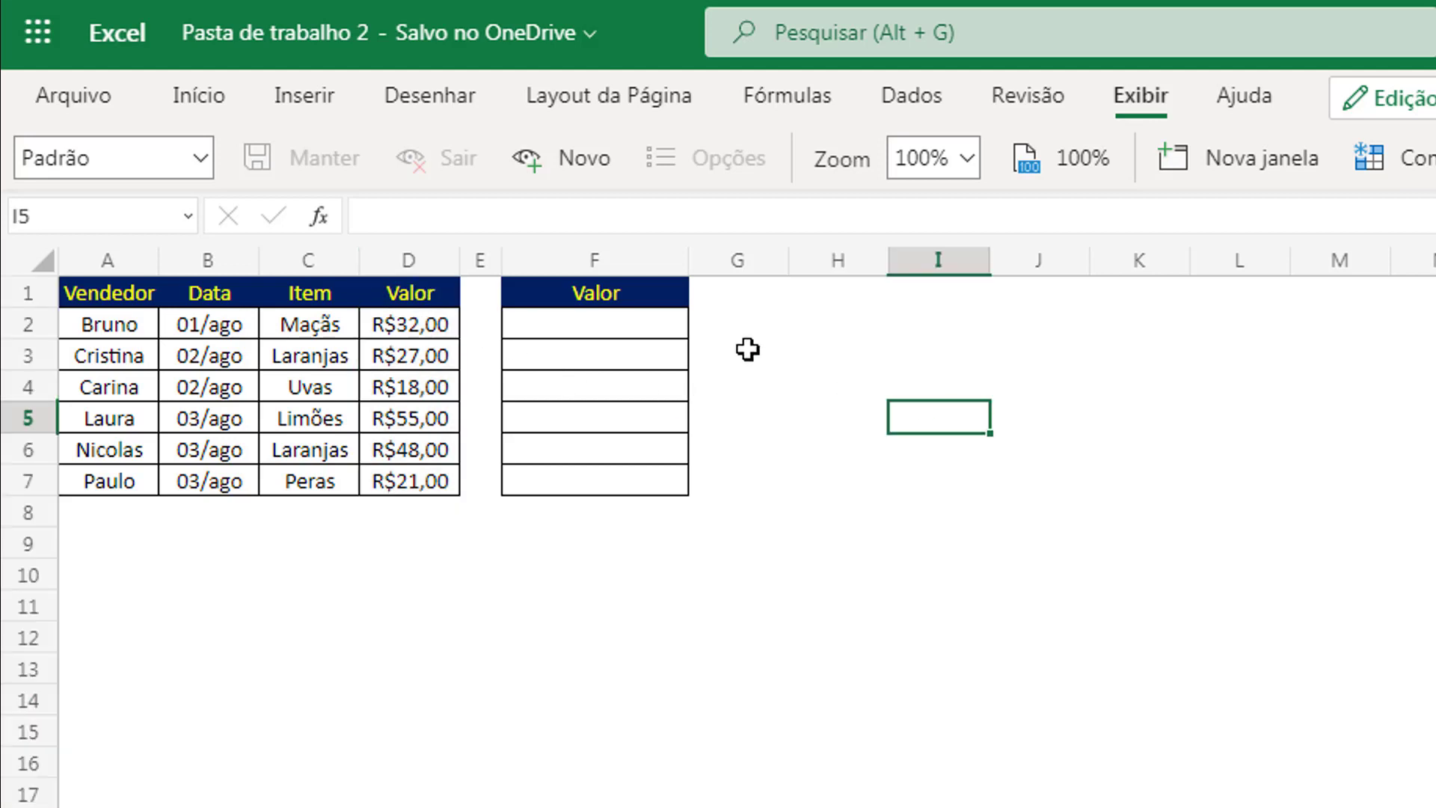
click(608, 294)
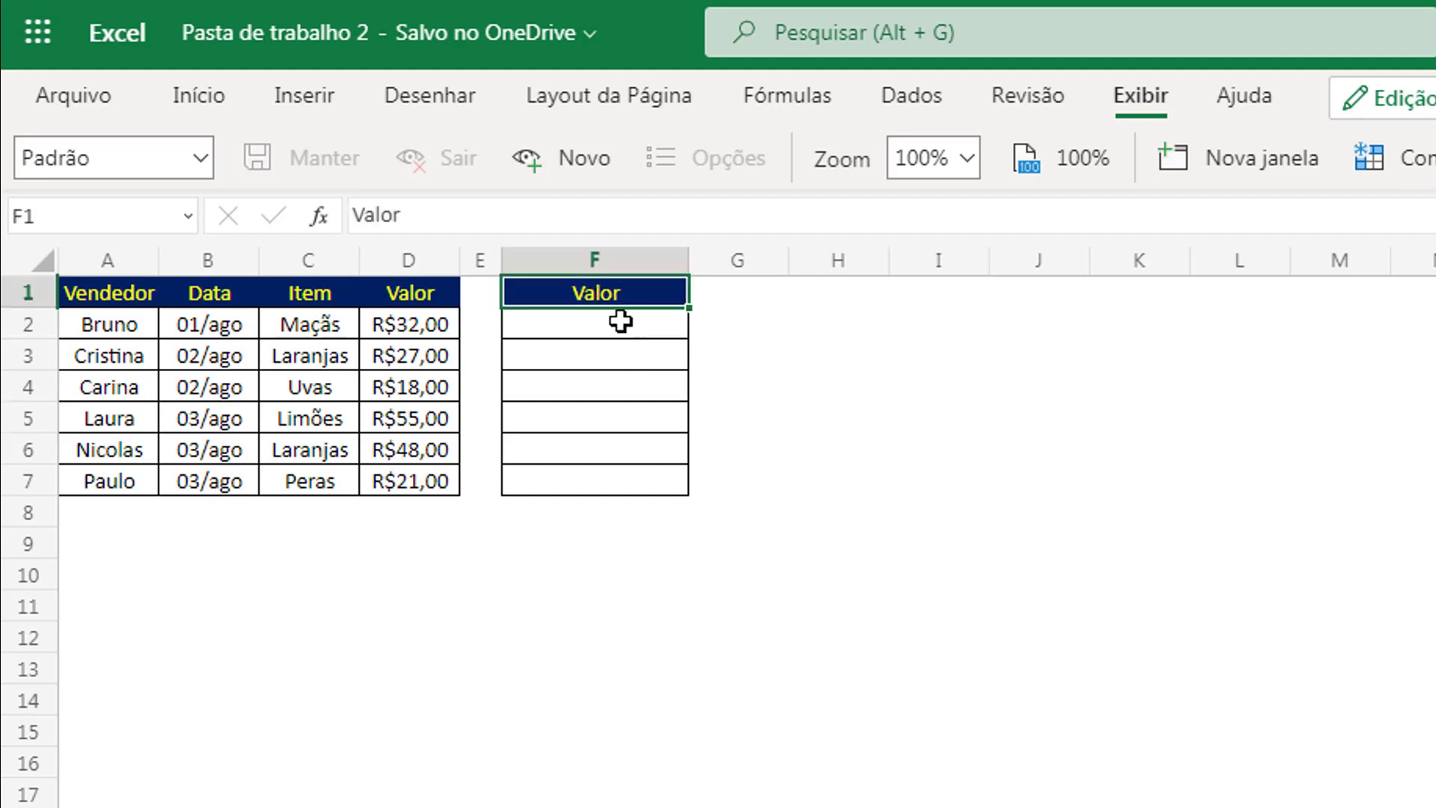
click(558, 326)
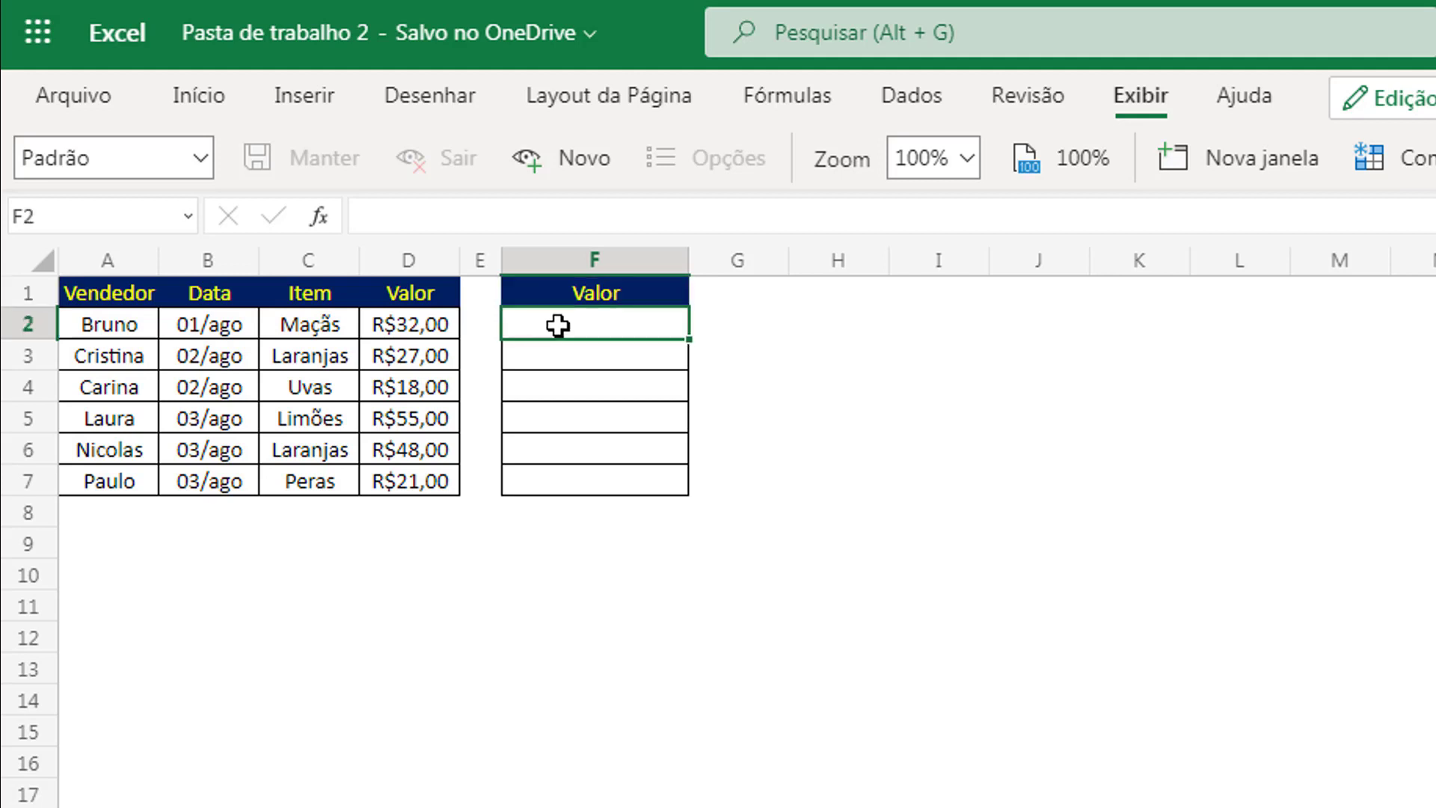
drag(105, 294, 404, 288)
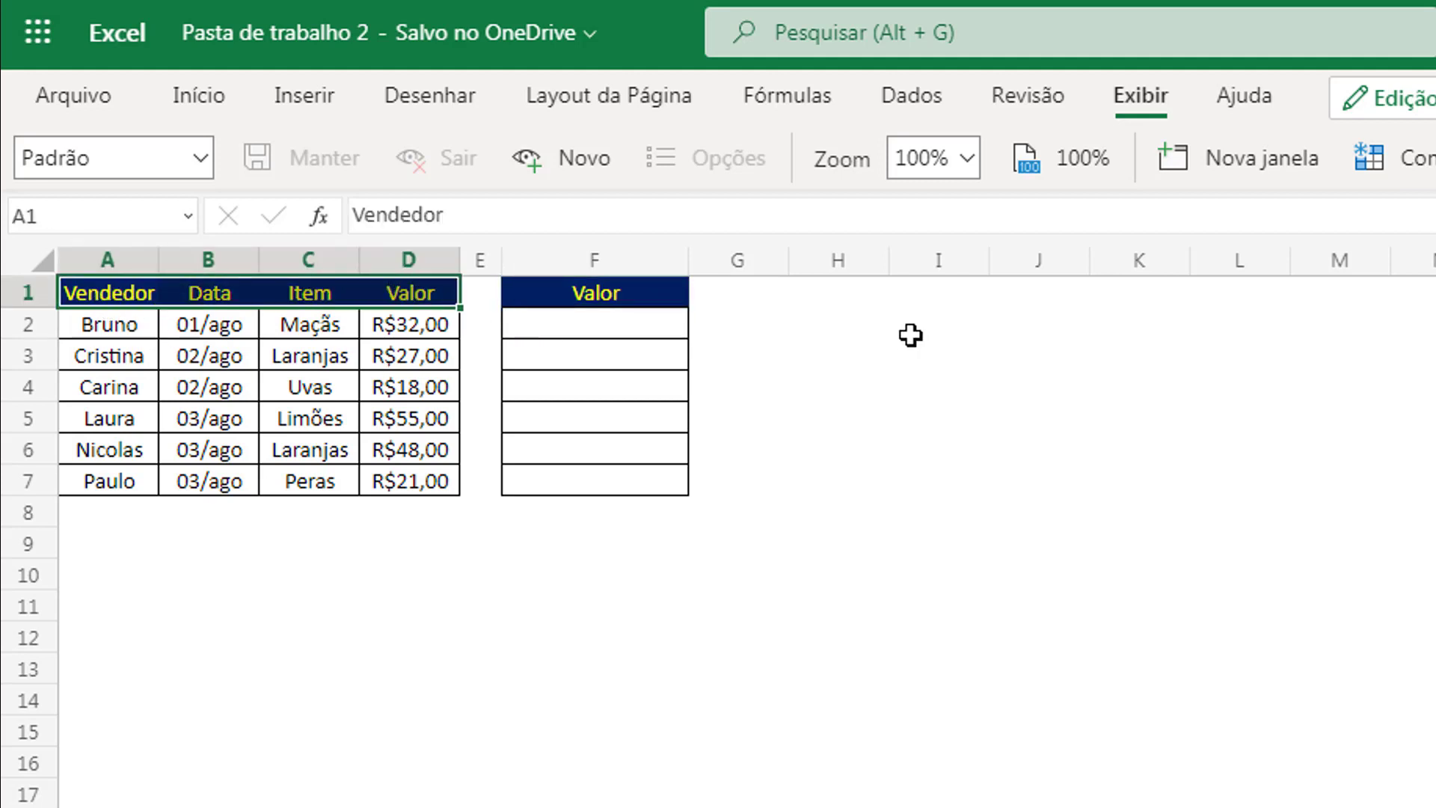
drag(109, 323, 389, 483)
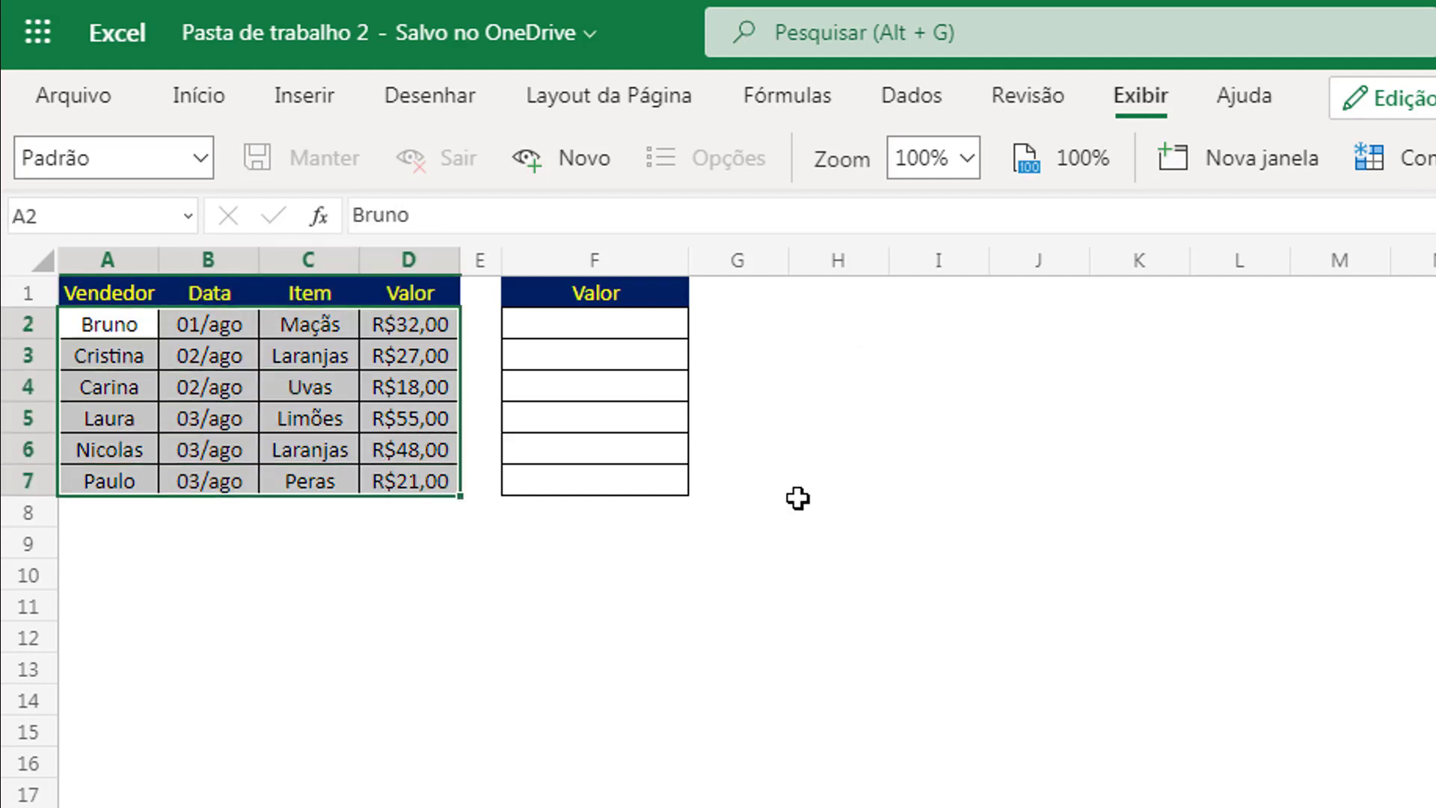
Enter =PROCX(F1;A1:D1;A2:D7) in F2 to return the whole column matching the header in F1.
click(603, 334)
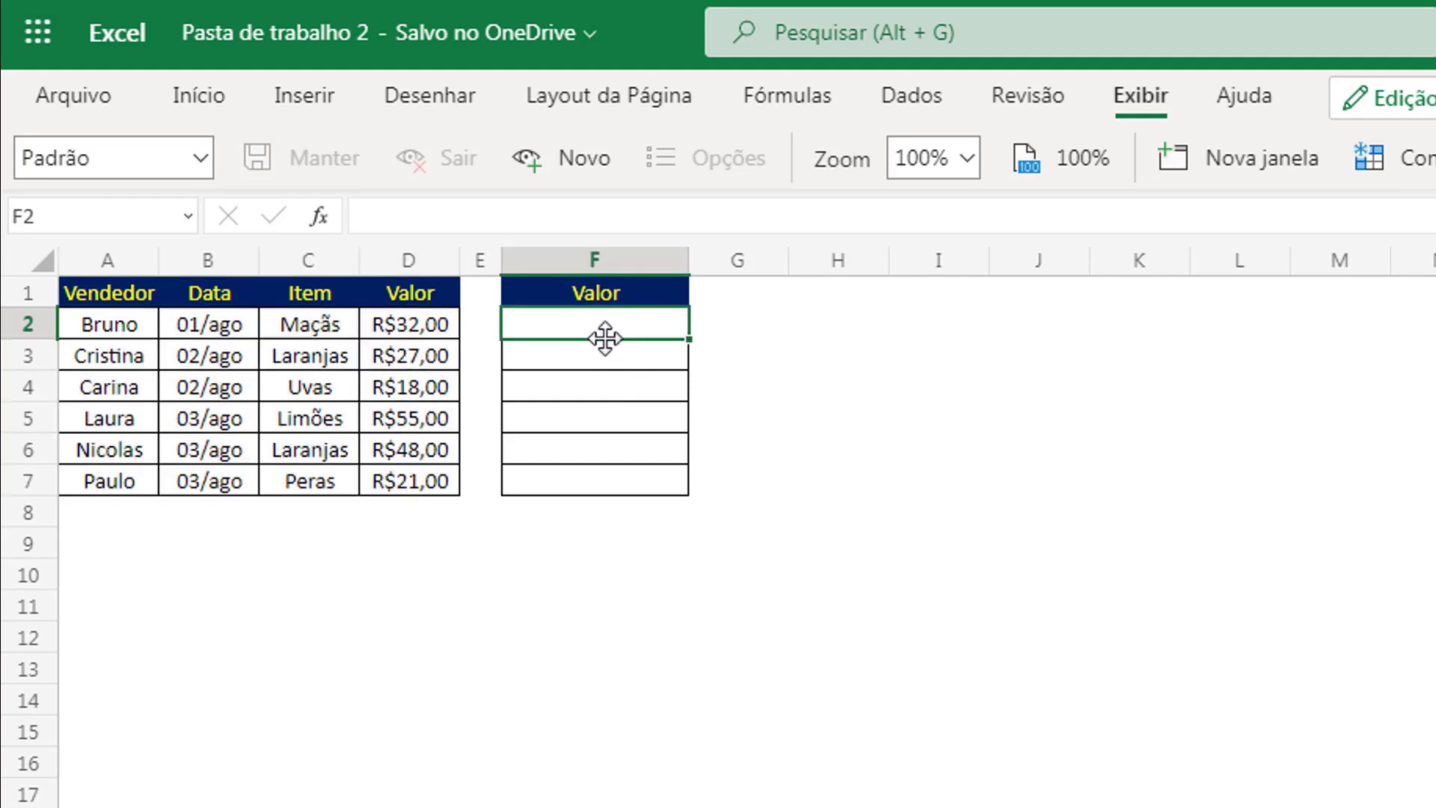
text(=pro)
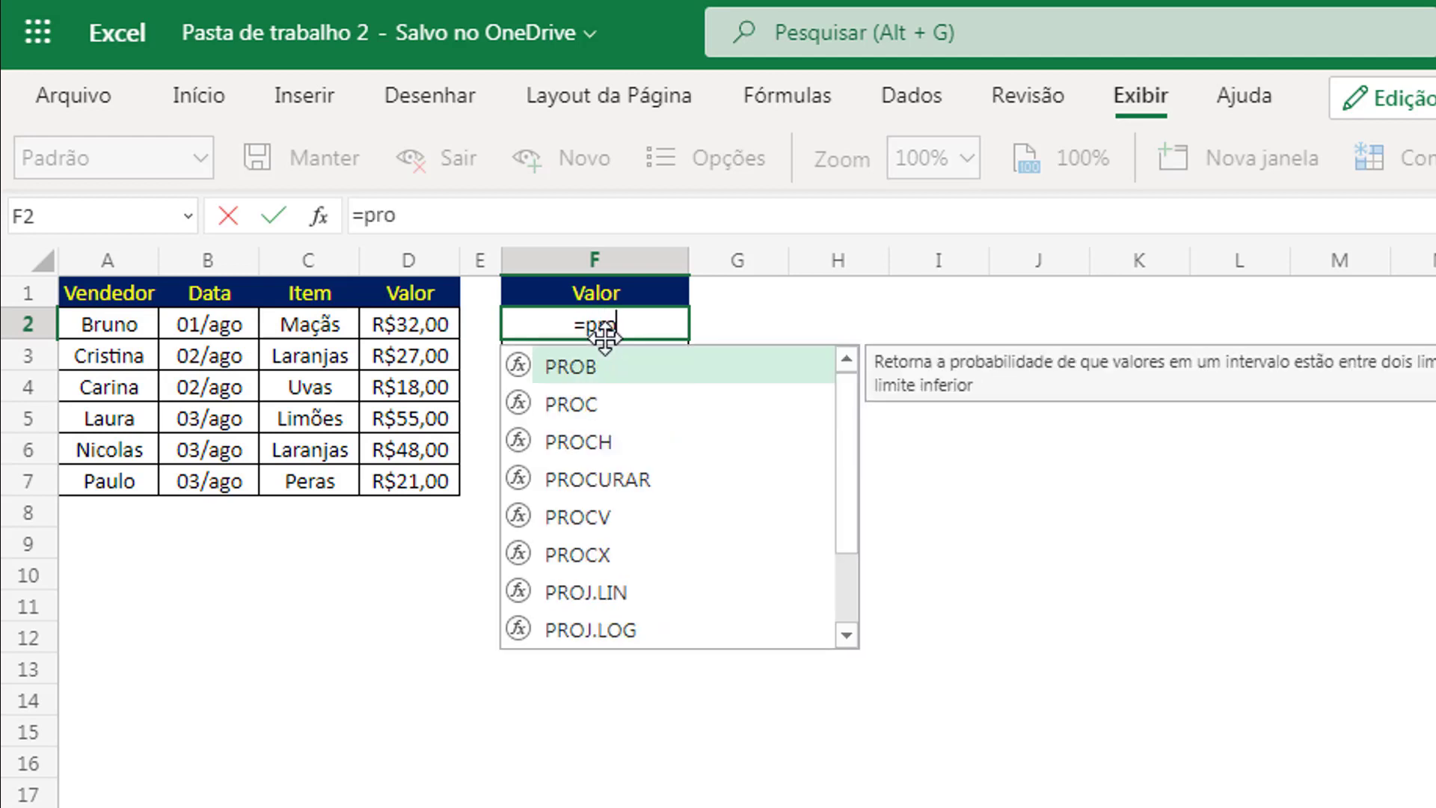
text(cx()
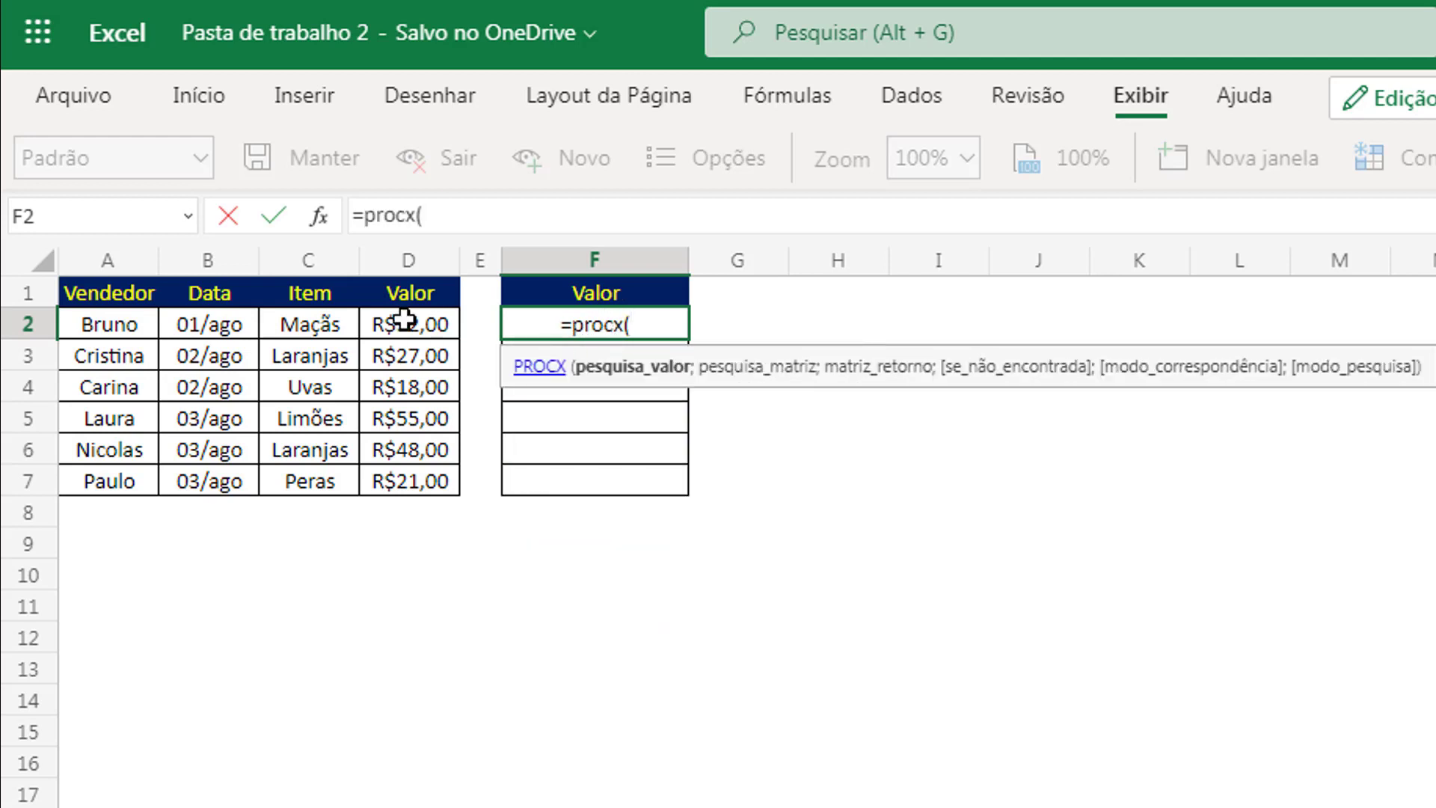
click(551, 292)
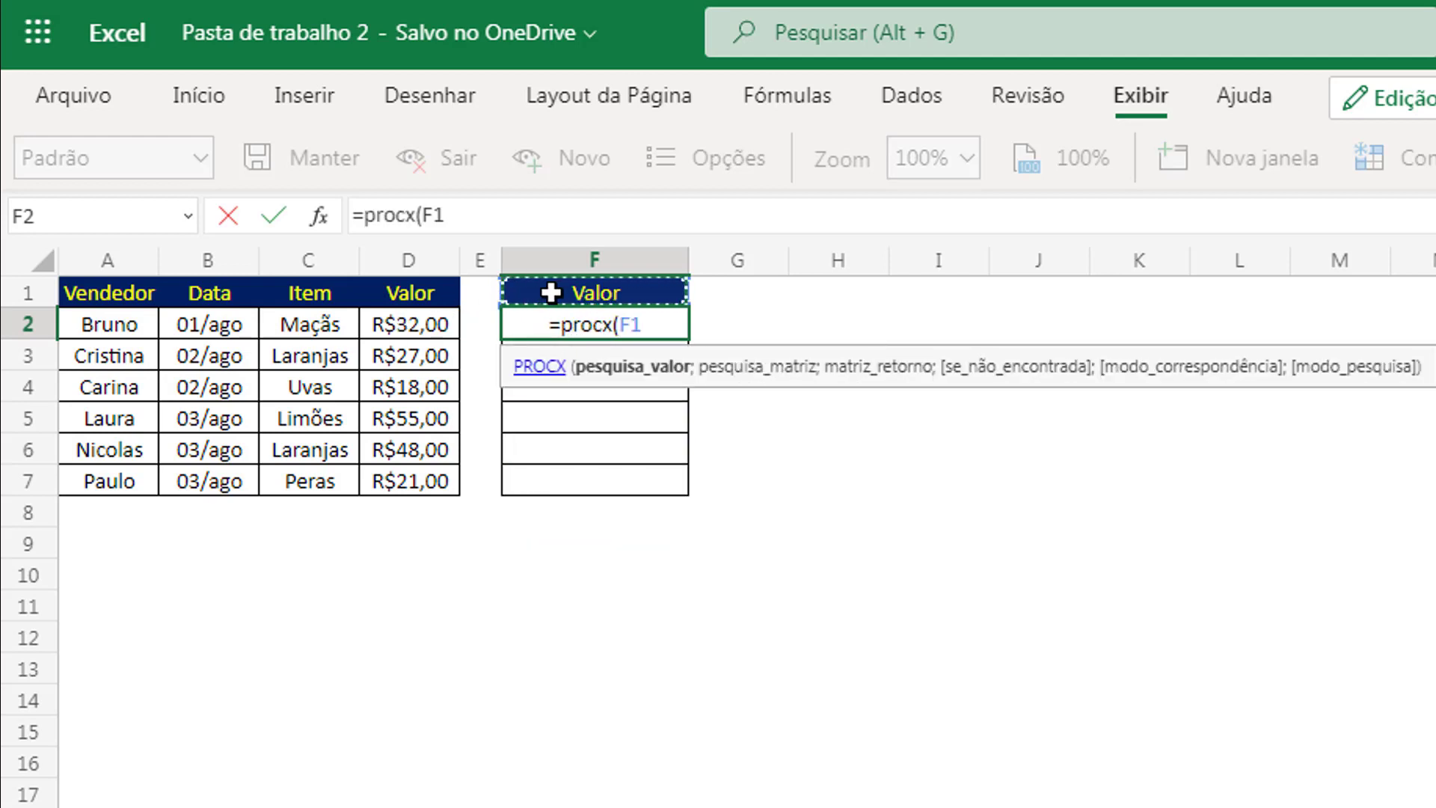
text(;)
drag(119, 285, 378, 280)
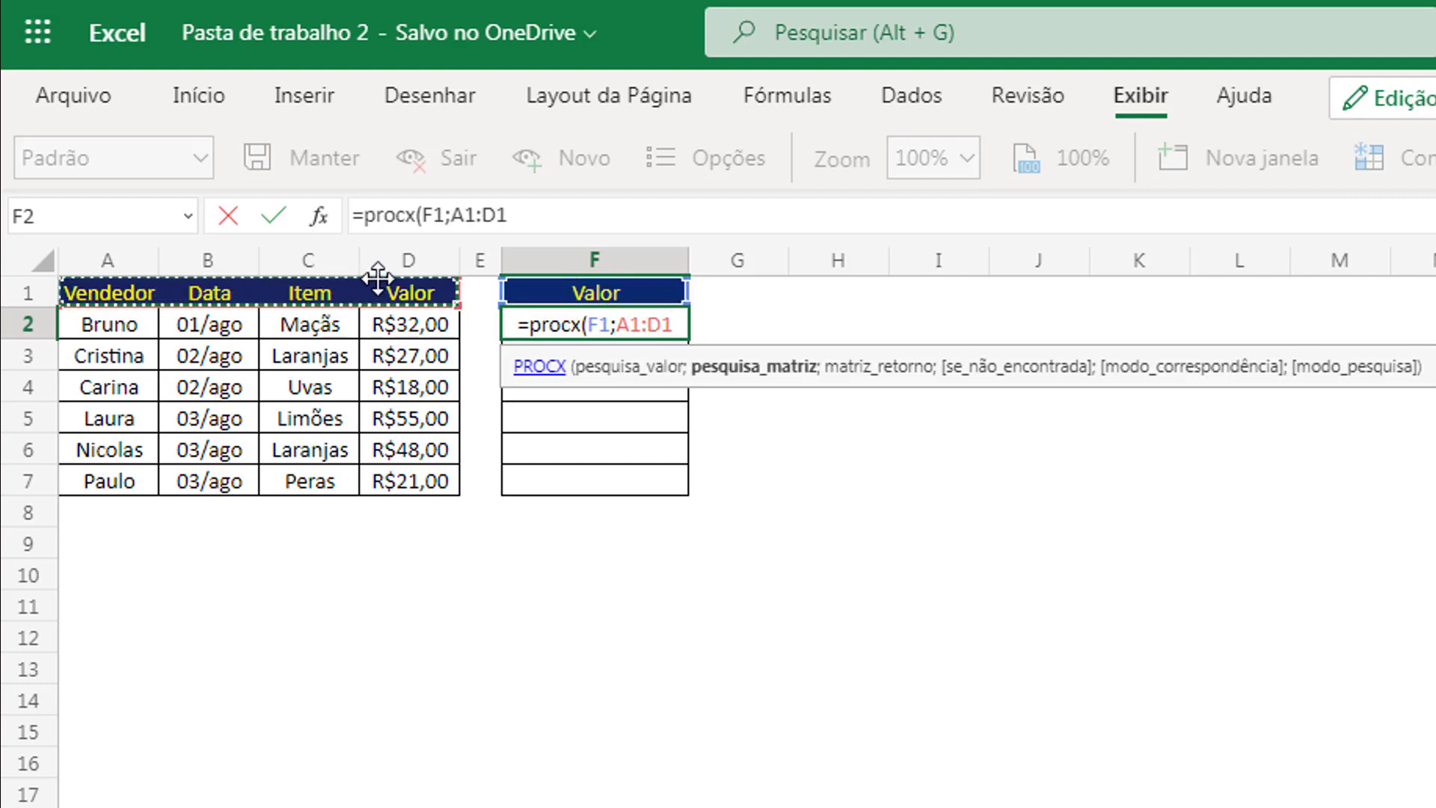
text(;)
drag(122, 338, 402, 467)
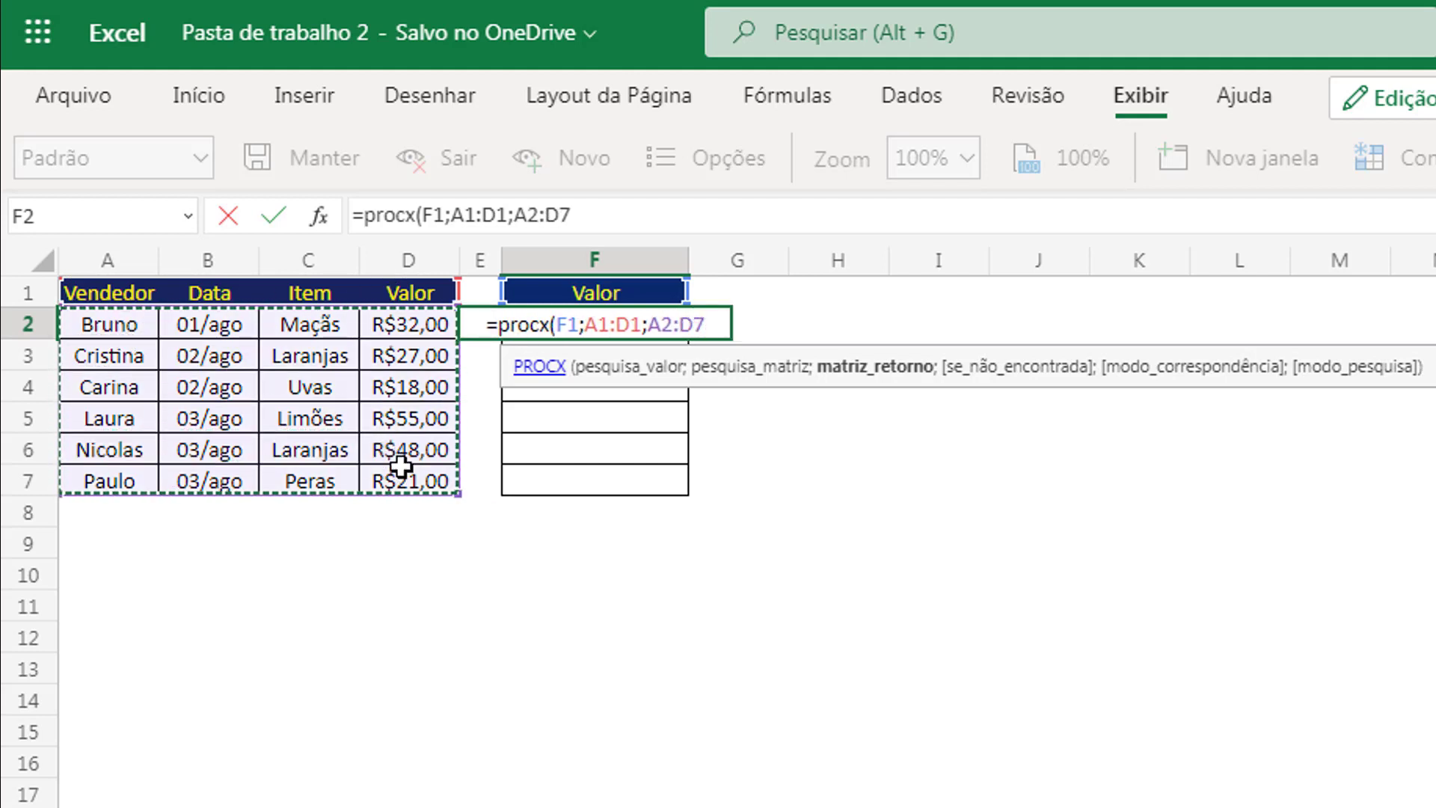
text())
key(Return)
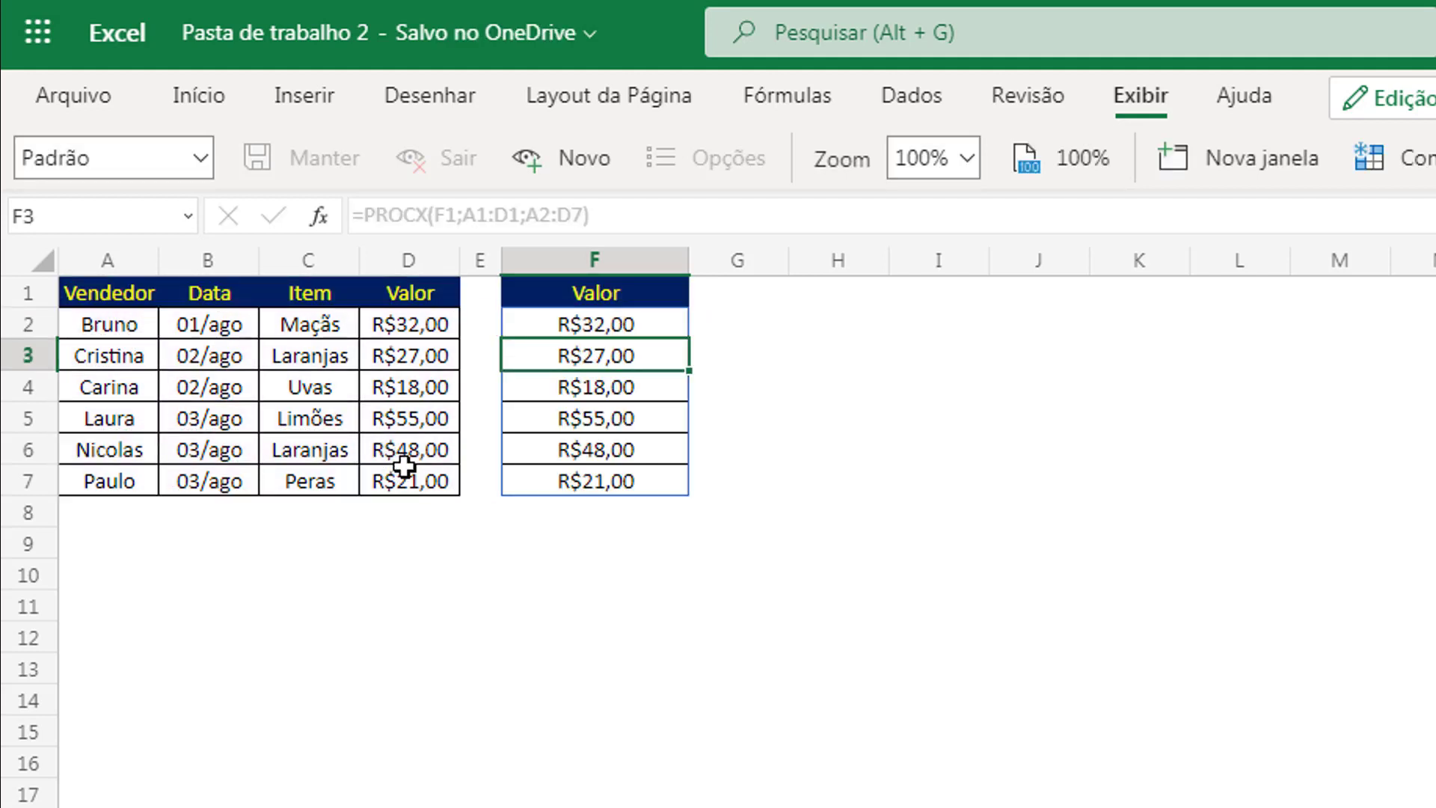
Examine the criteria cells G1, G2 and G3 and their lookup ranges A2:A10, B2:B10 and C2:C10.
click(653, 293)
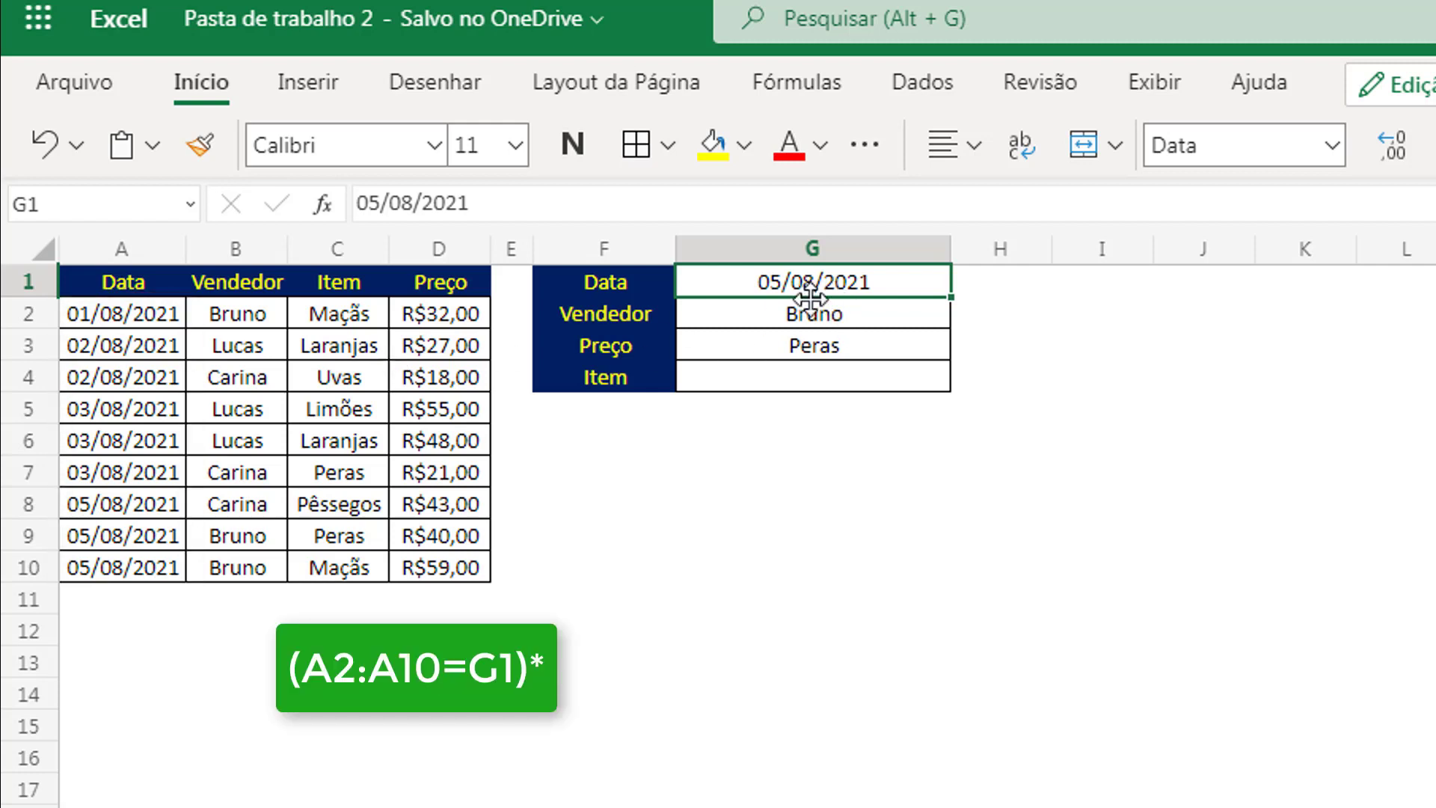
click(845, 321)
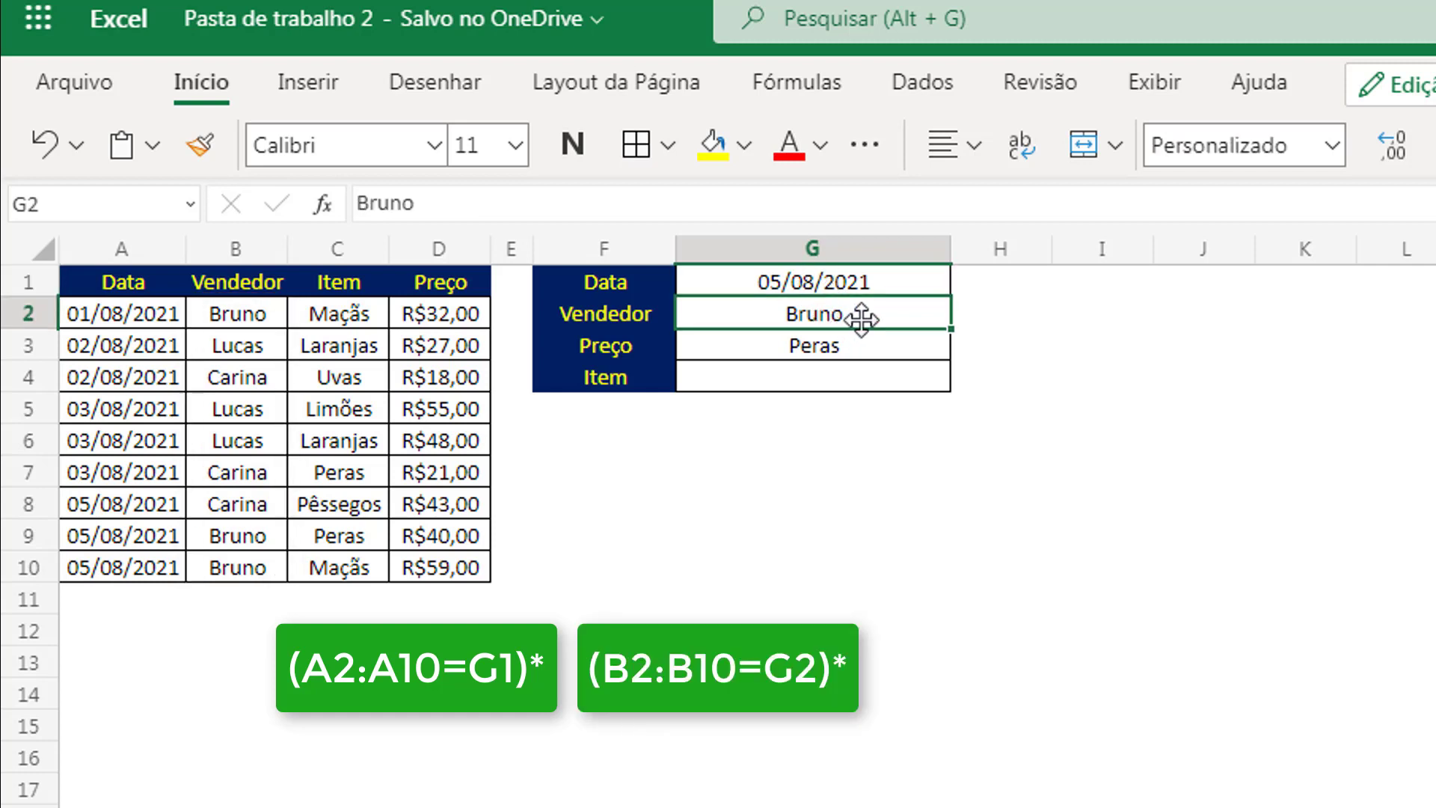
click(844, 352)
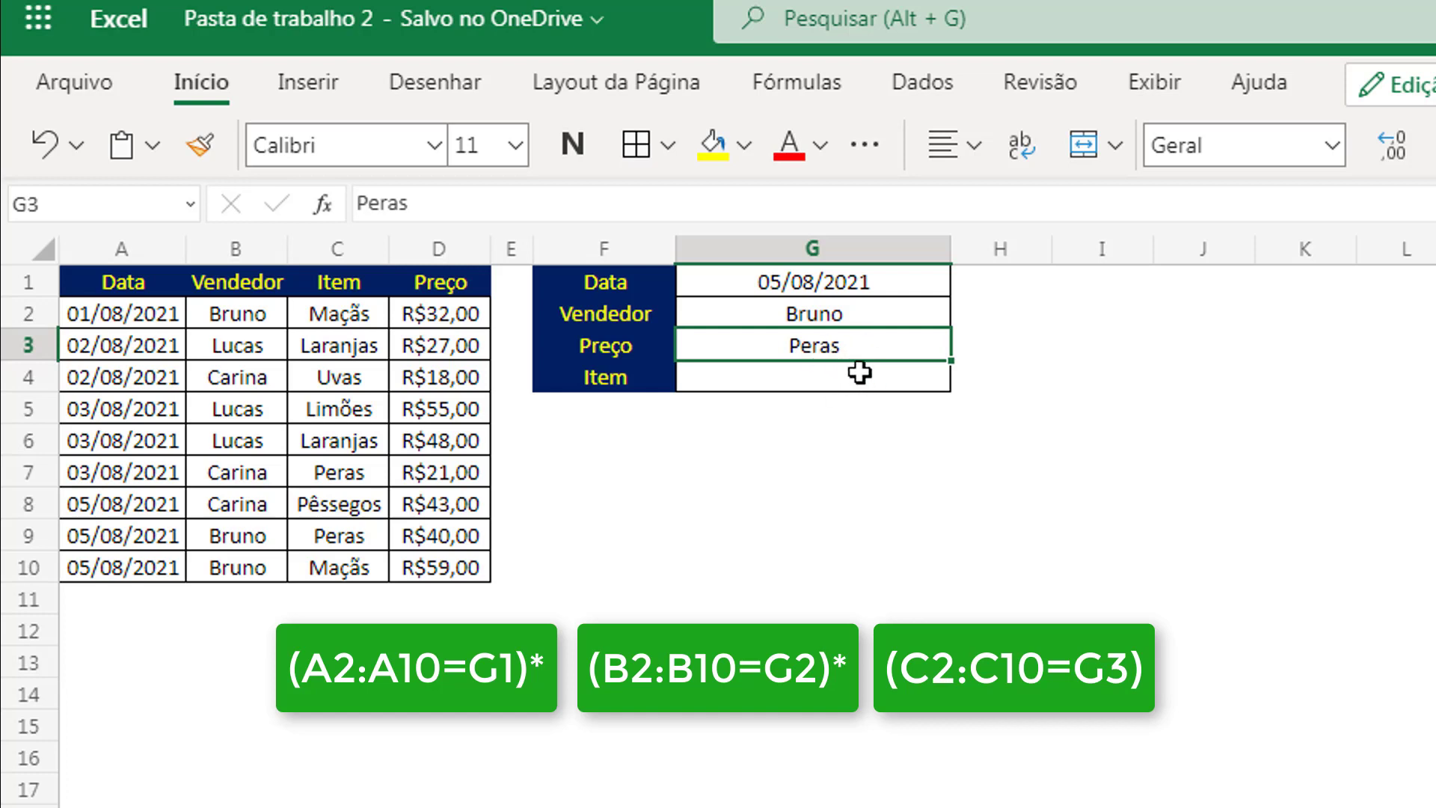
drag(120, 314, 143, 558)
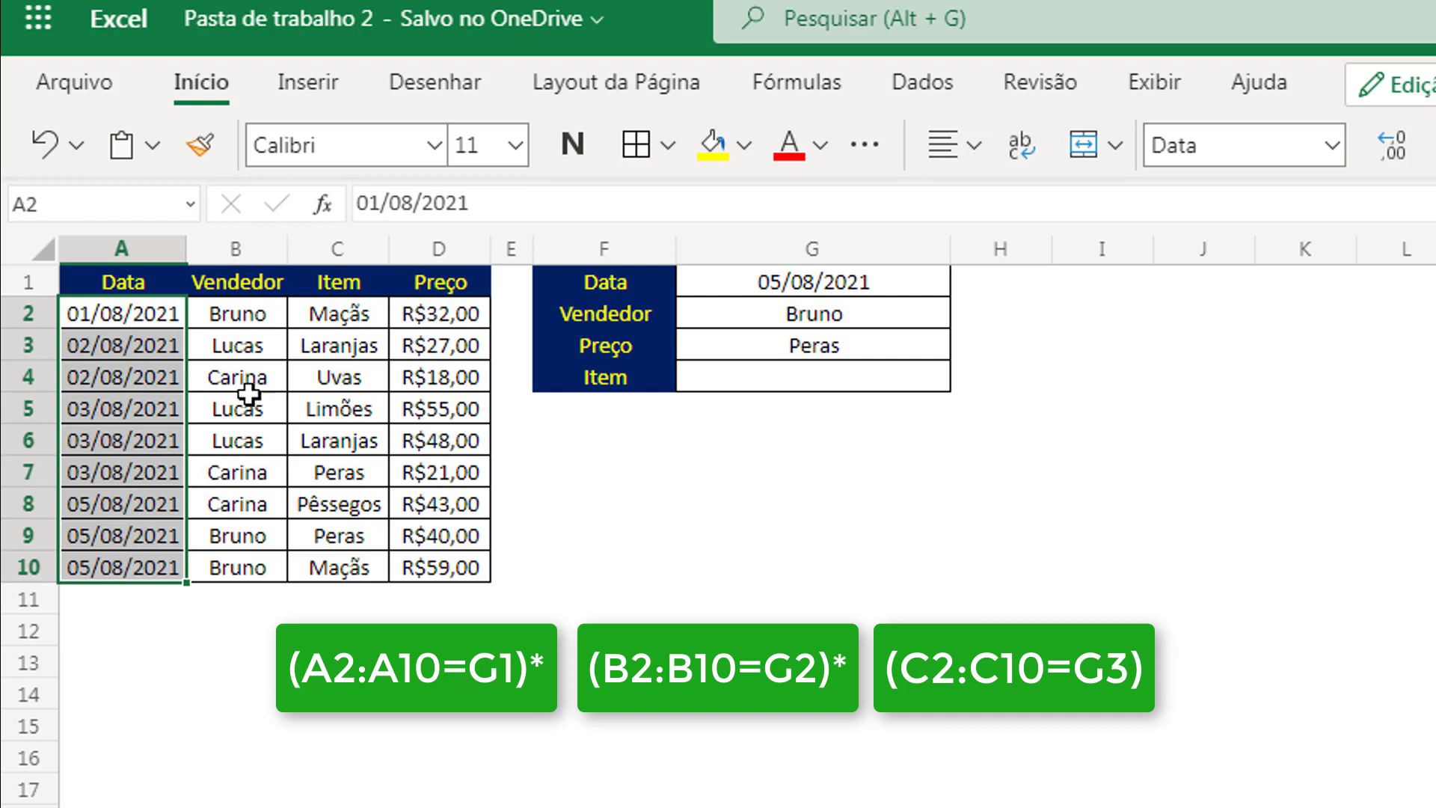
drag(234, 317, 238, 557)
drag(356, 317, 343, 562)
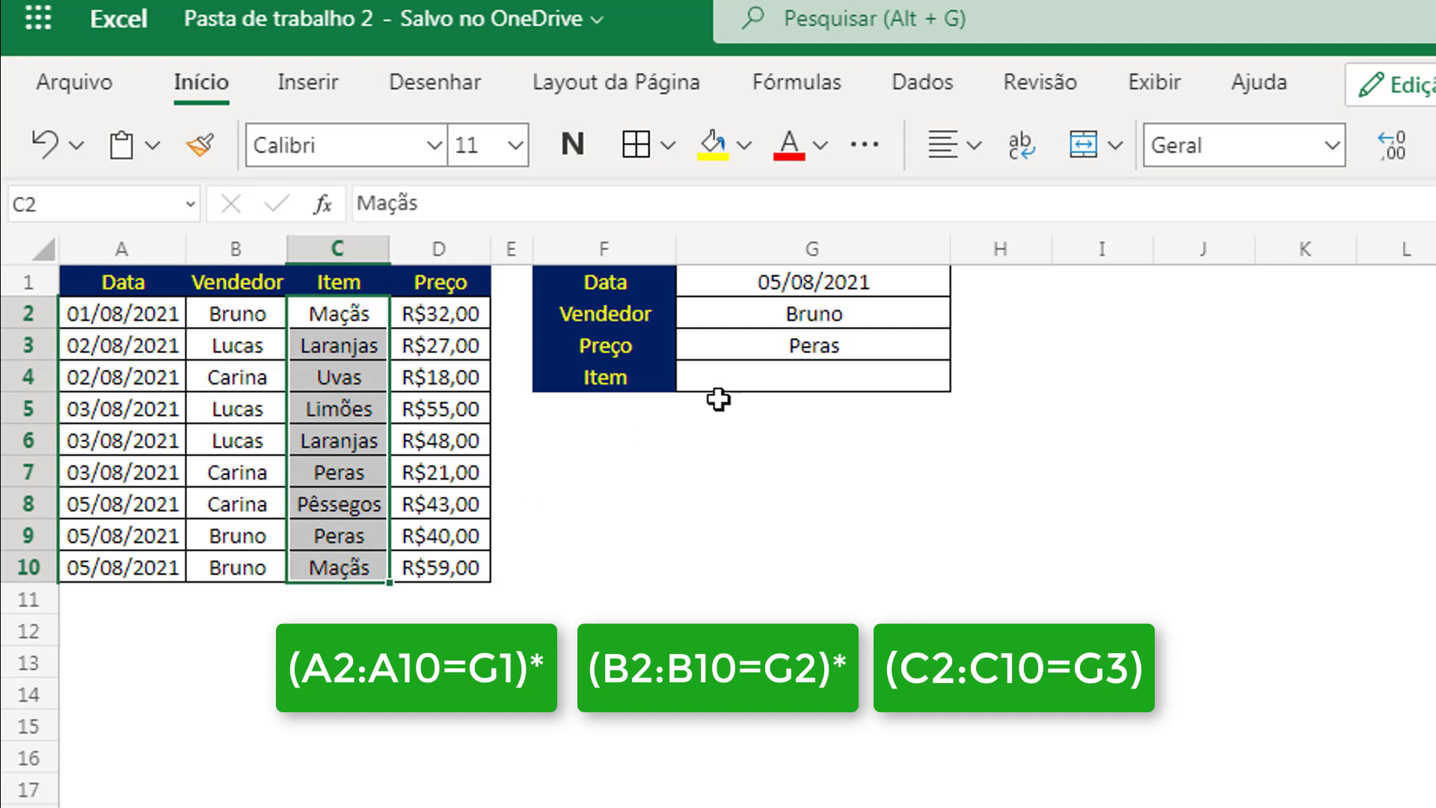
Enter =PROCX(1;(A2:A10=G1)*(B2:B10=G2)*(C2:C10=G3);D2:D10) in G4 to look up the price by three criteria.
click(776, 375)
double_click(775, 375)
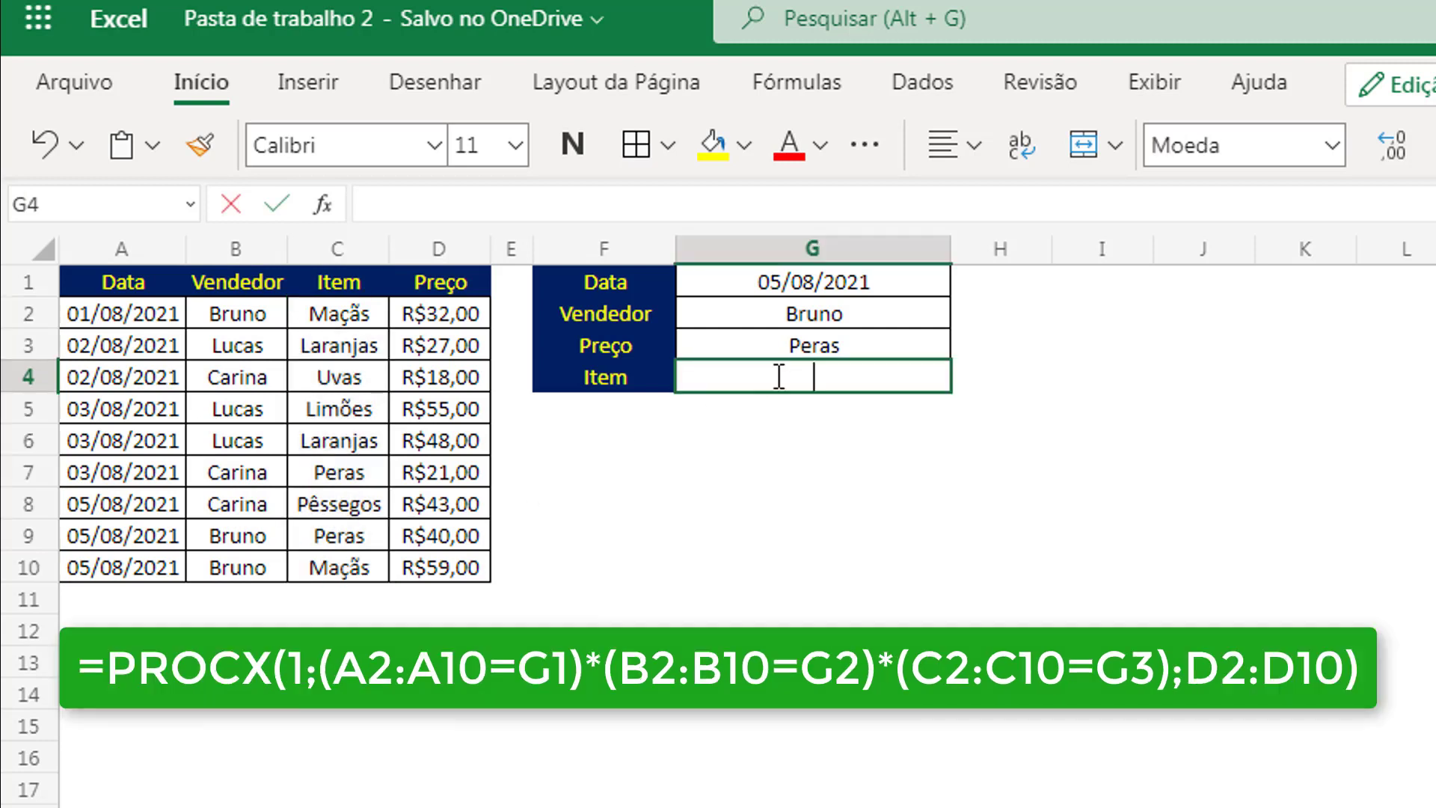
text(=PROCX(1;(A2:A10=G1)*(B2:B10=G2)*(C2:C10=G3);D2:D10))
key(Return)
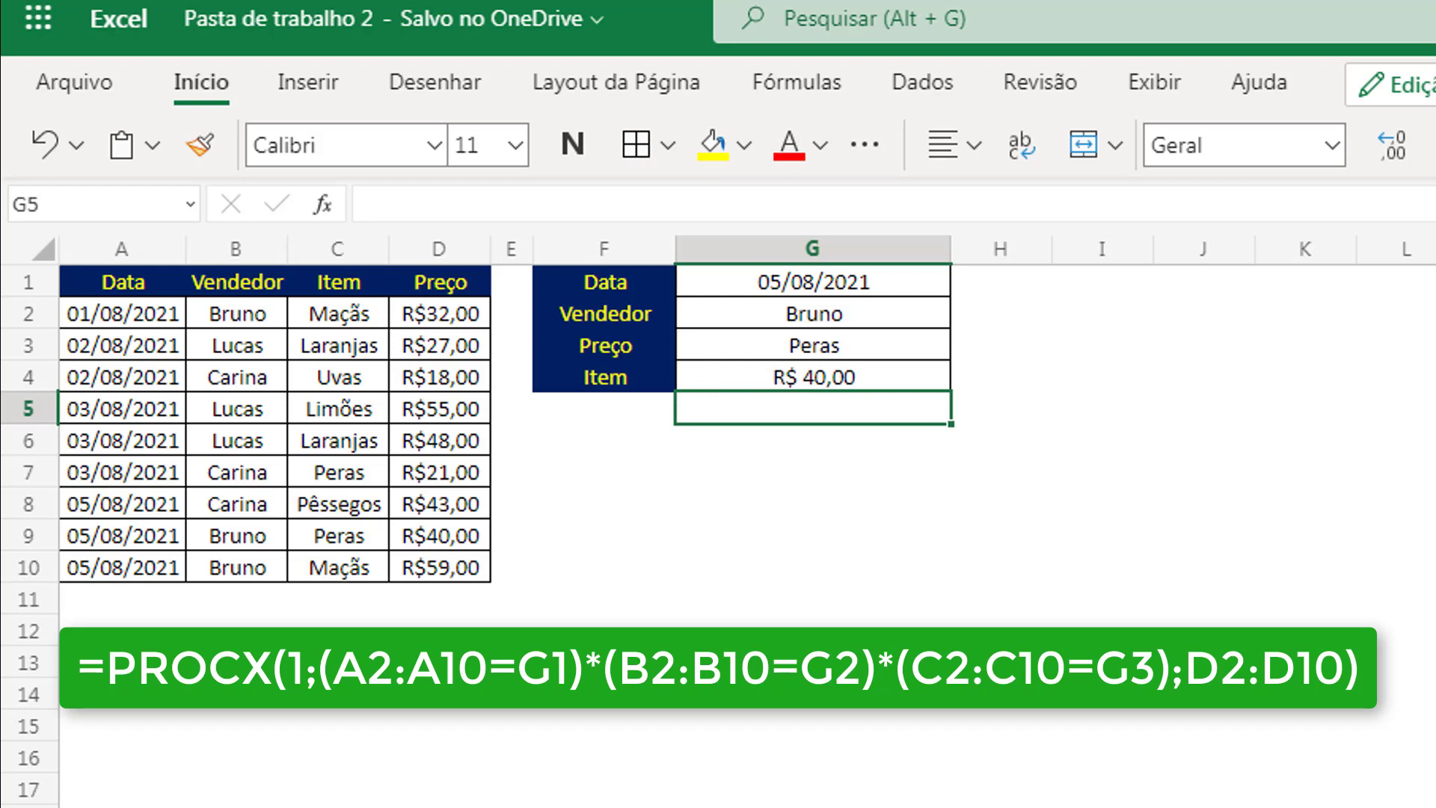
click(790, 374)
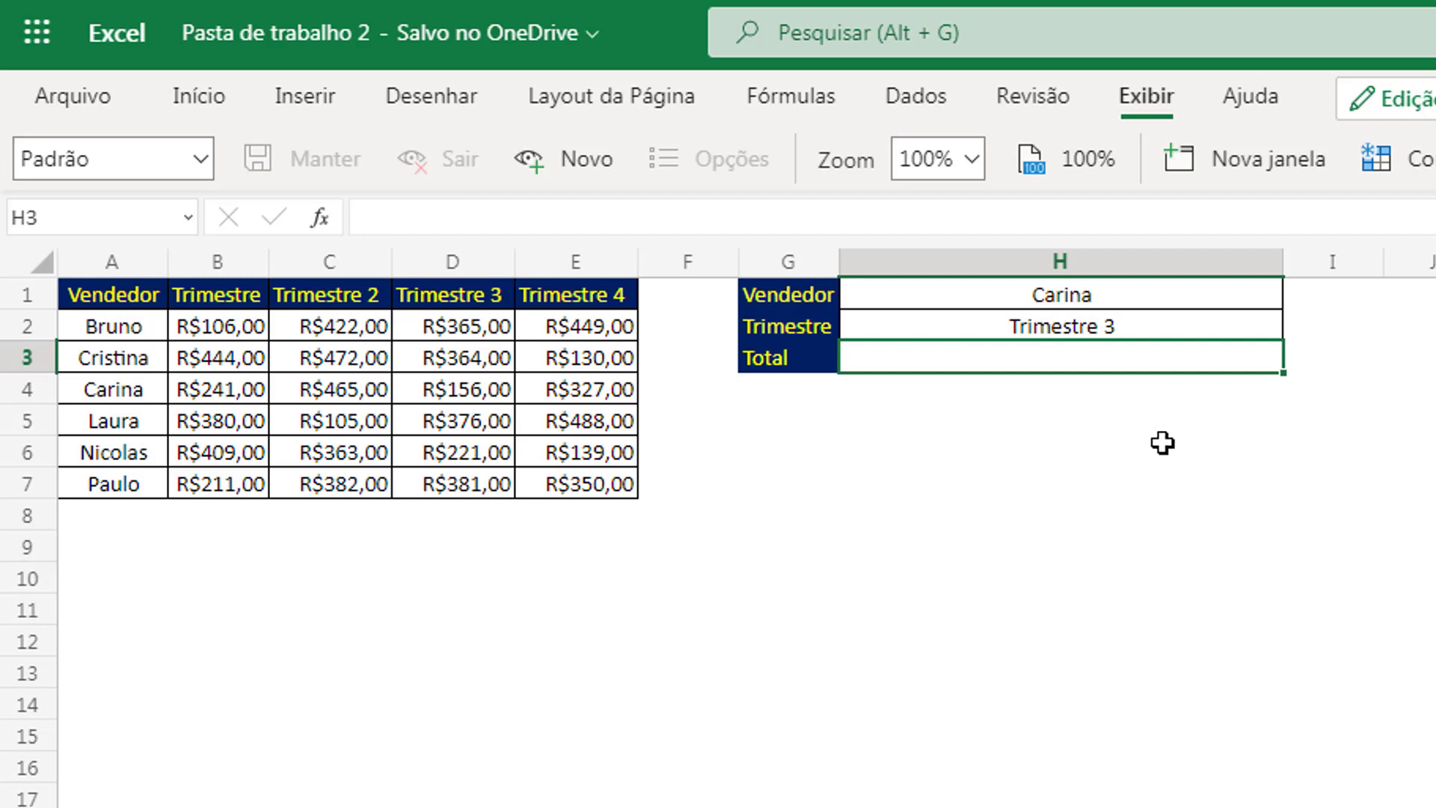
Examine the Vendedor criterion in H1 and the Trimestre criterion in H2 for the two-way lookup.
click(967, 297)
click(980, 333)
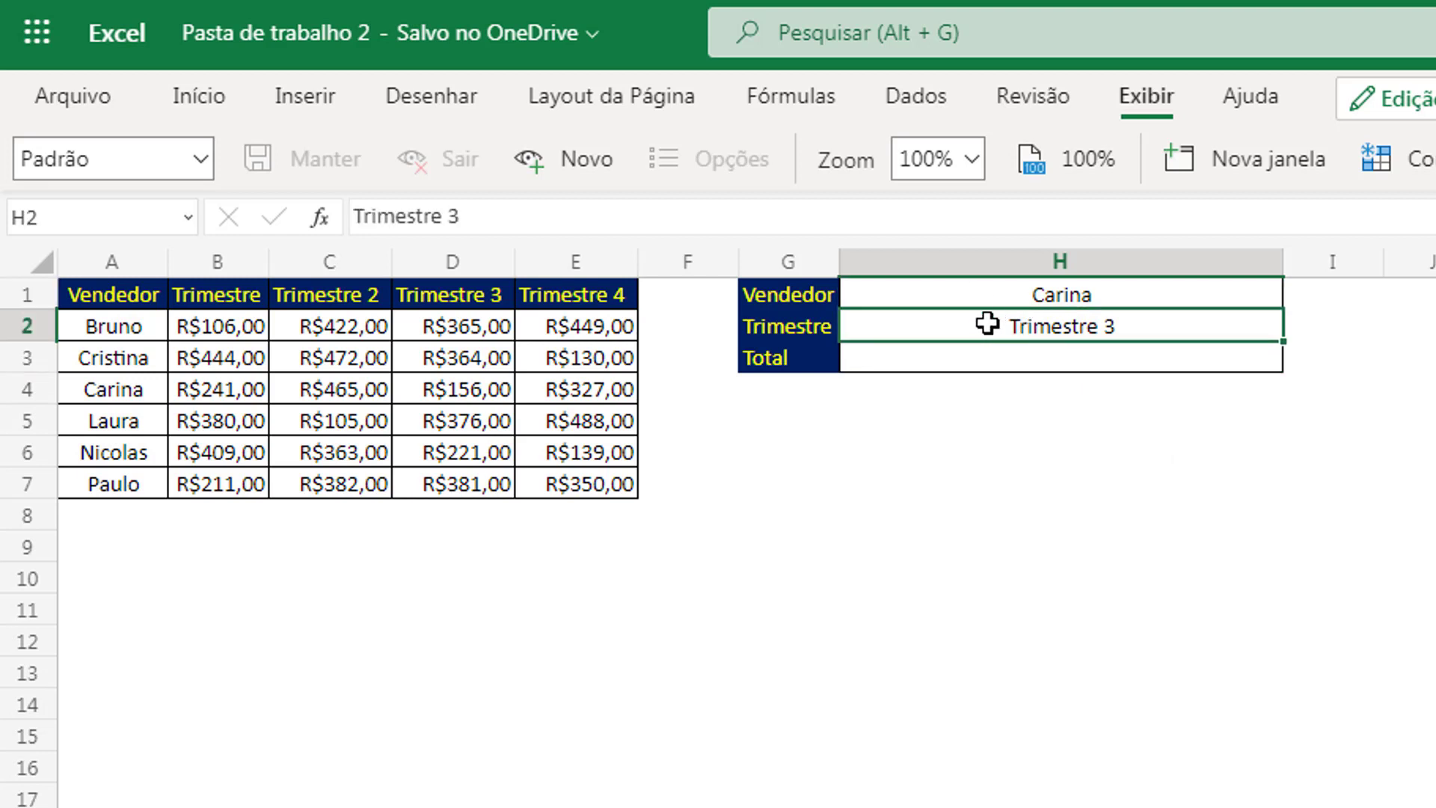
click(1071, 426)
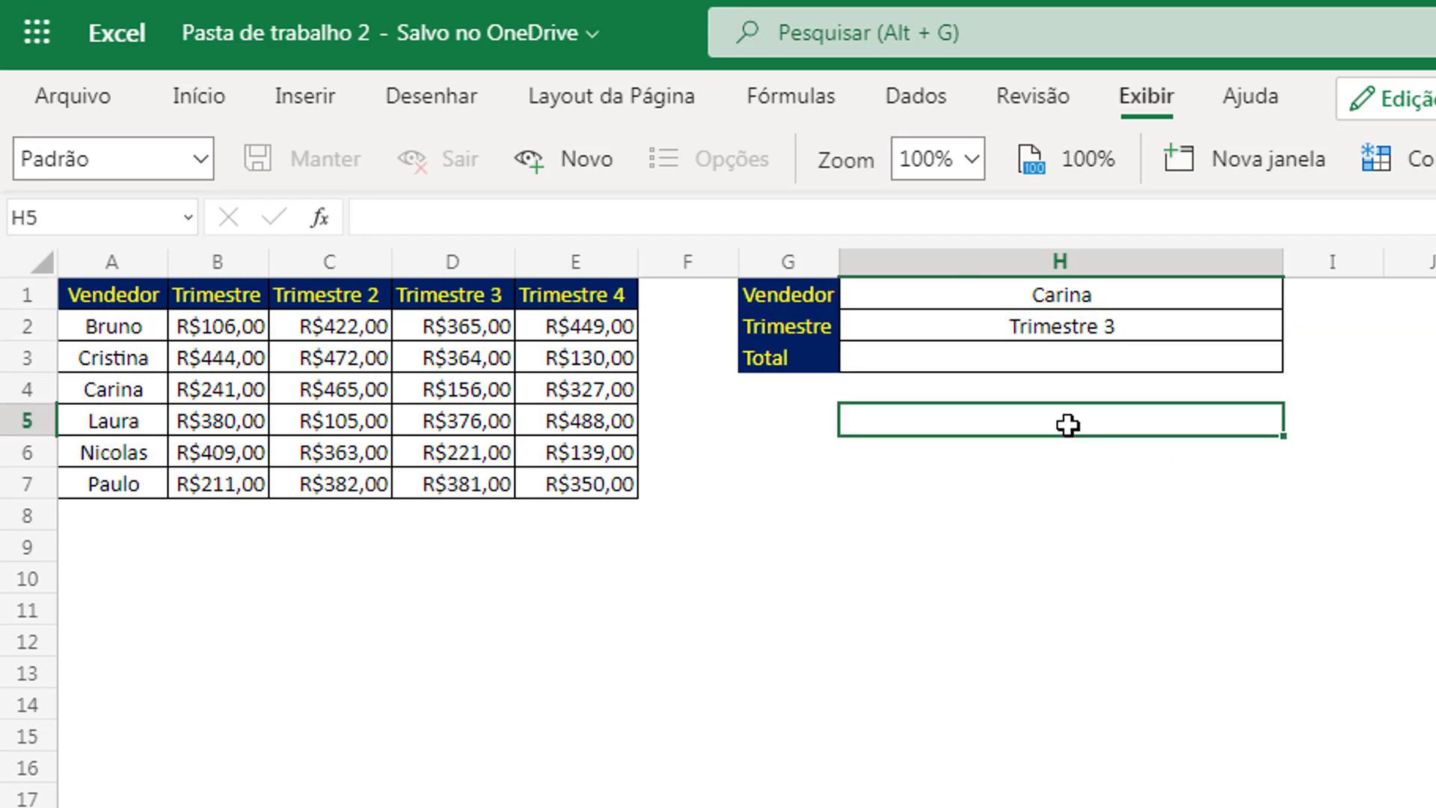
click(1063, 297)
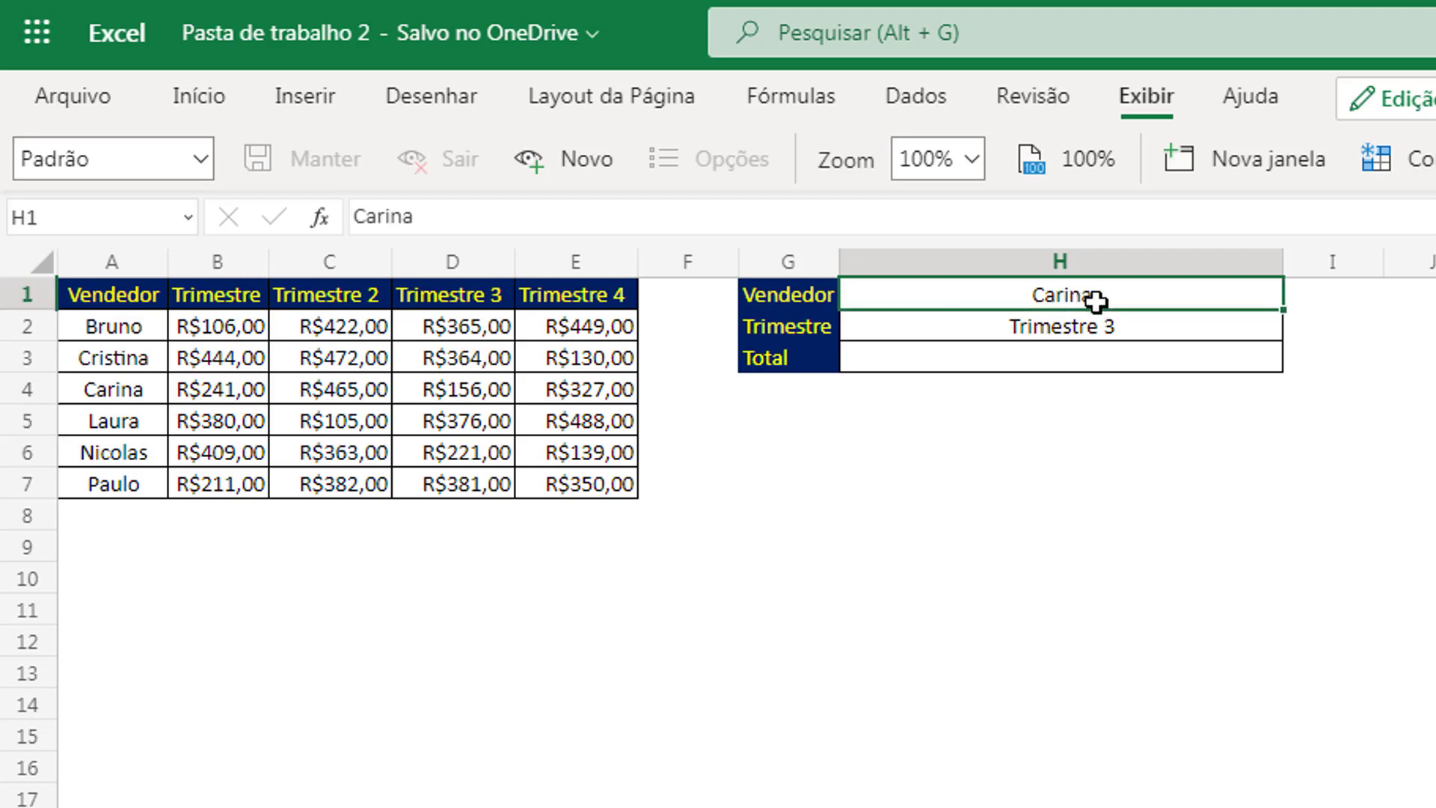
click(1077, 328)
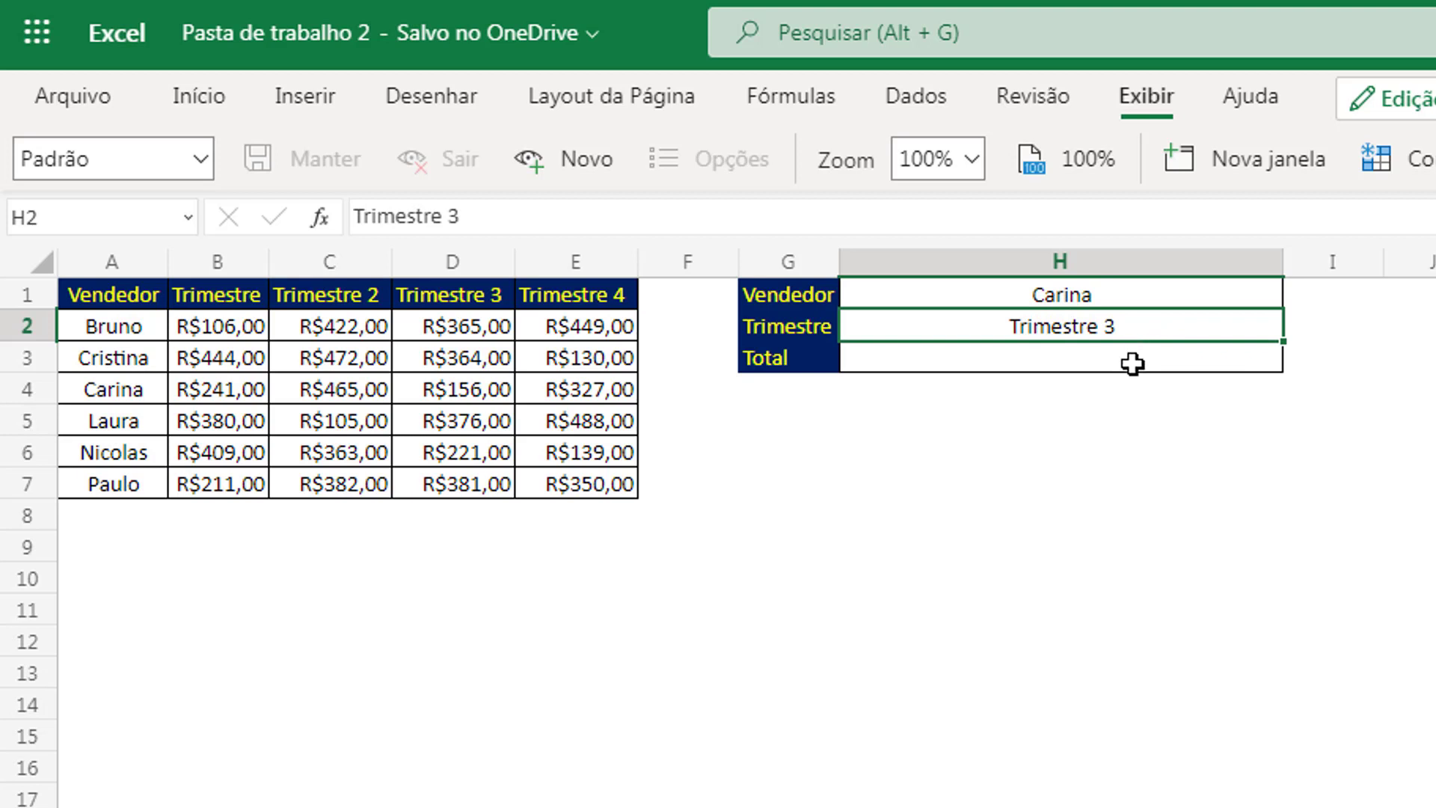
Begin a PROCX in the Total cell H3 that looks up H1 in A2:A7.
click(1131, 364)
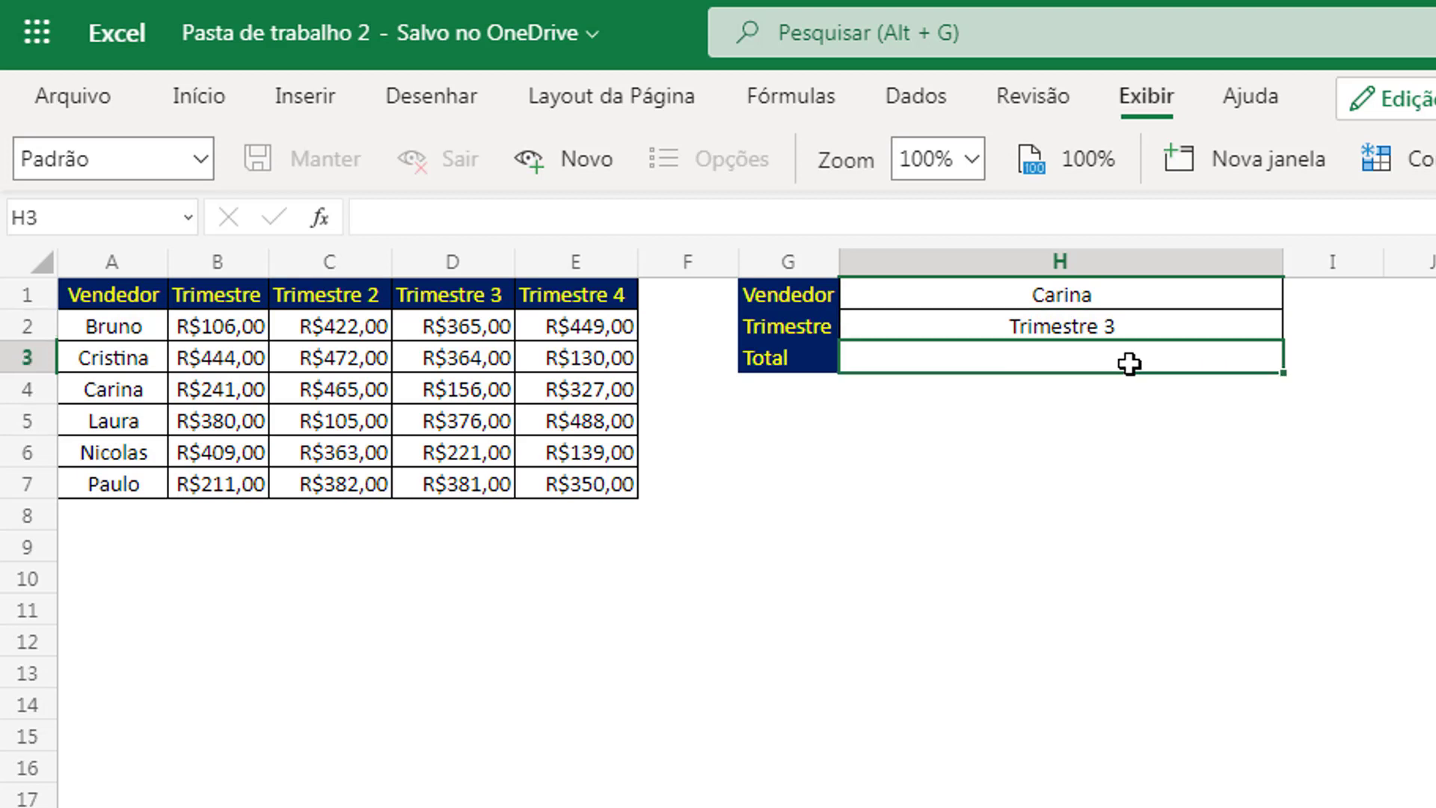
text(=)
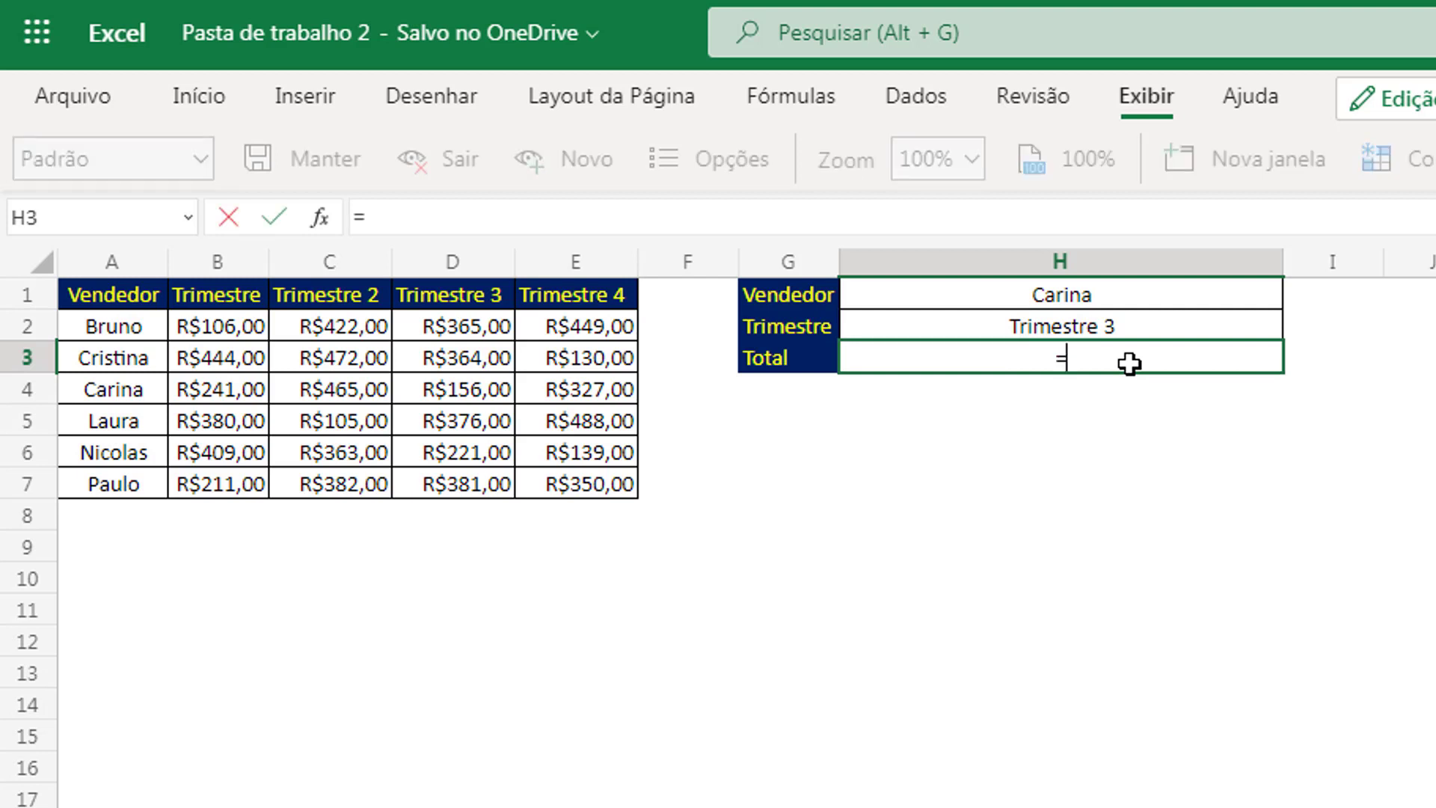
text(procx()
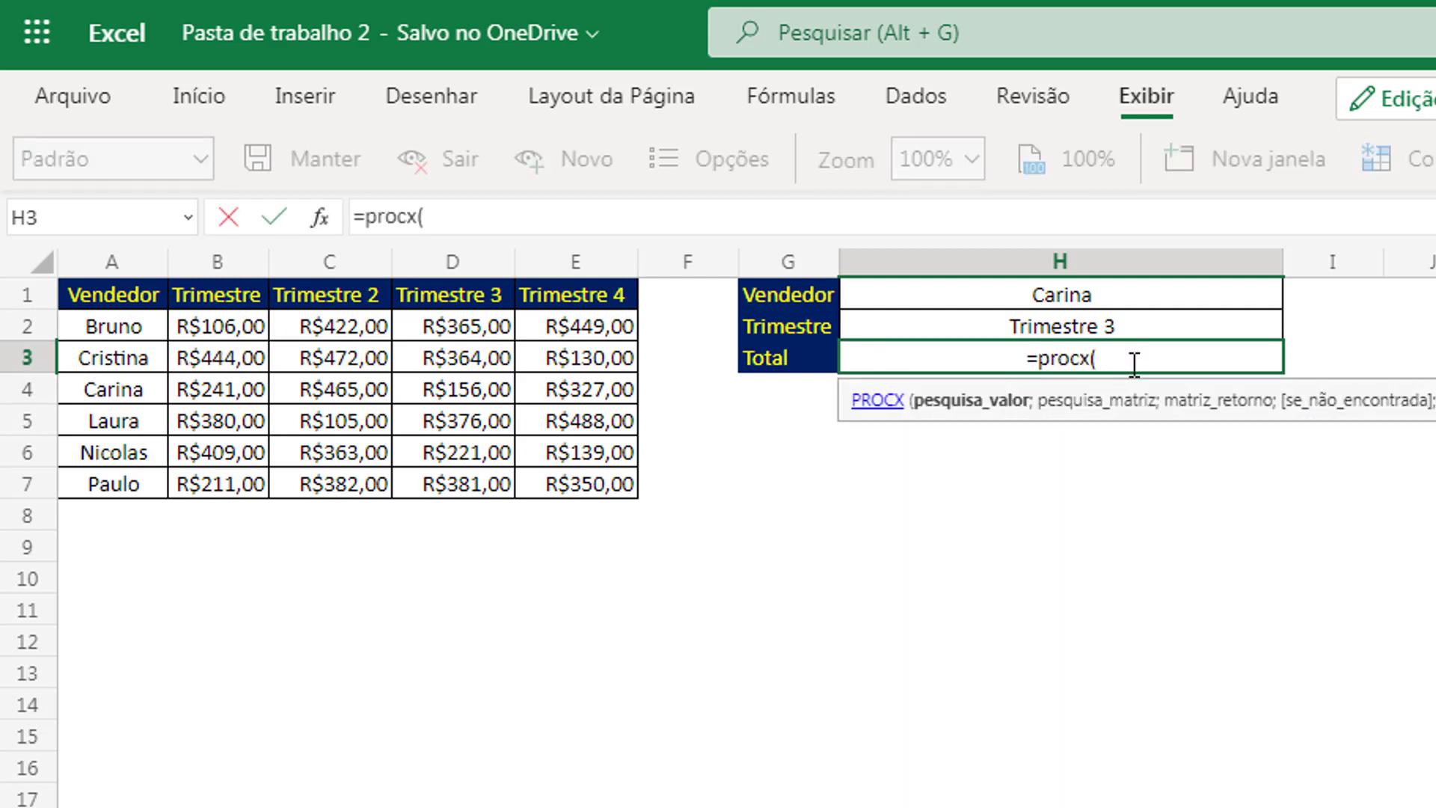
click(1093, 298)
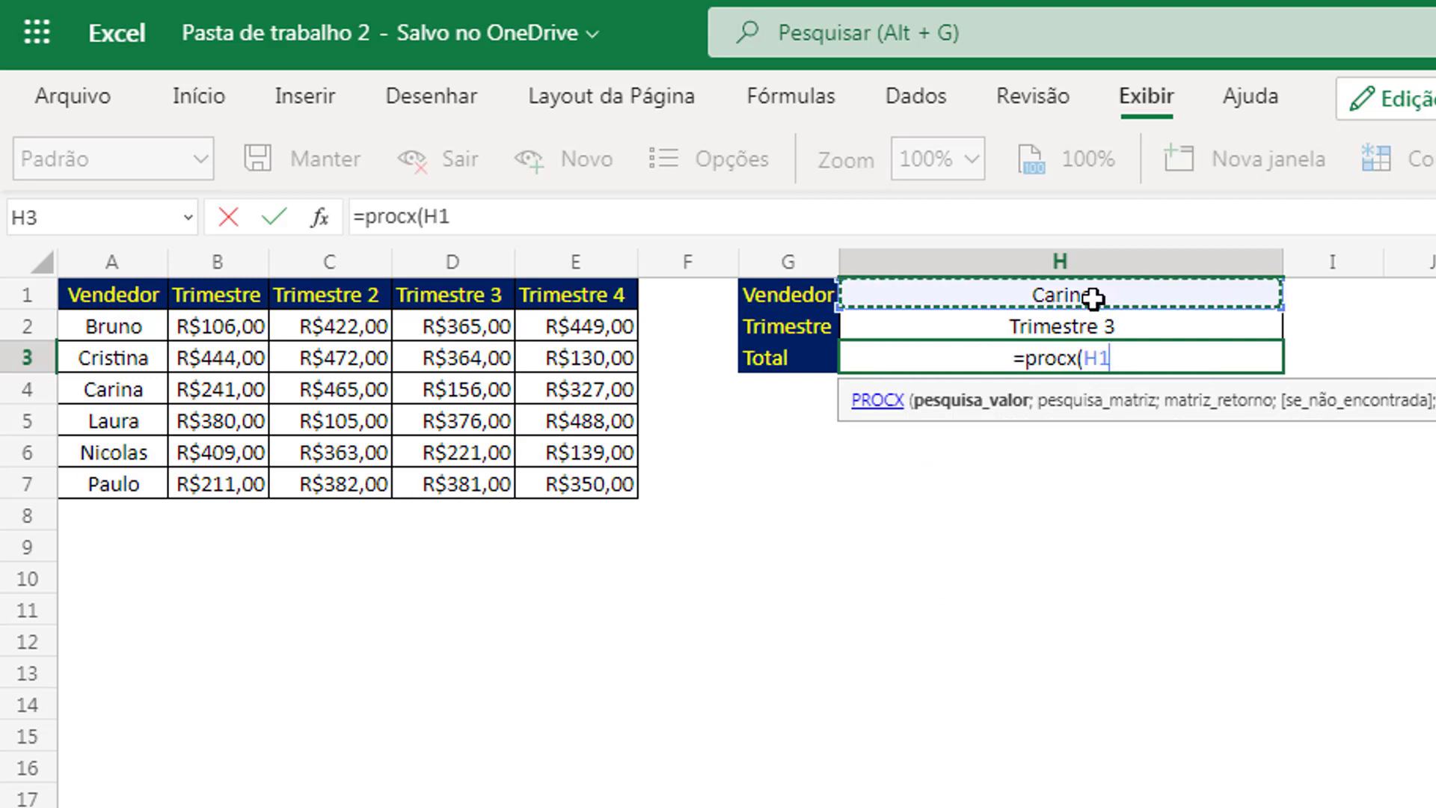
text(;)
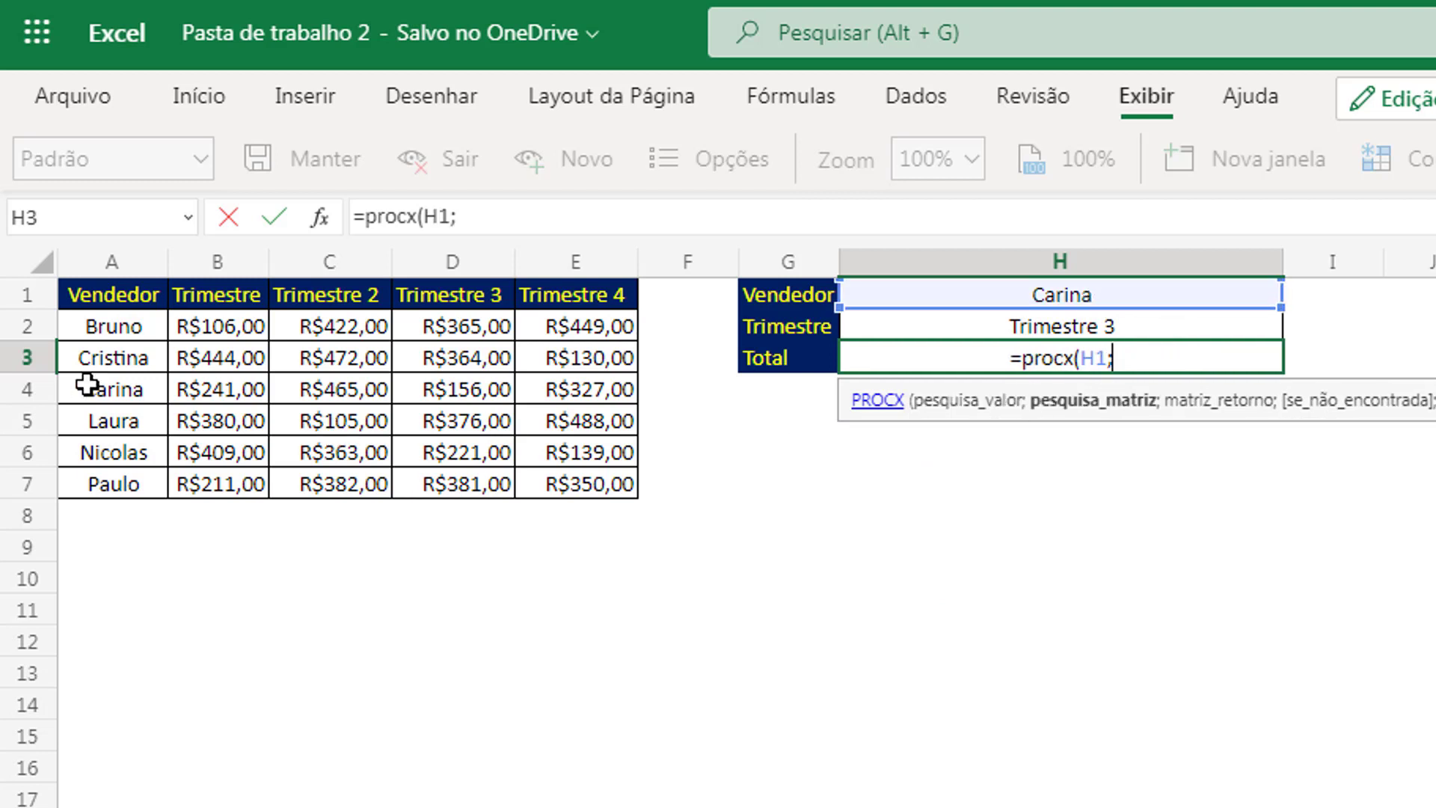
drag(104, 327, 118, 485)
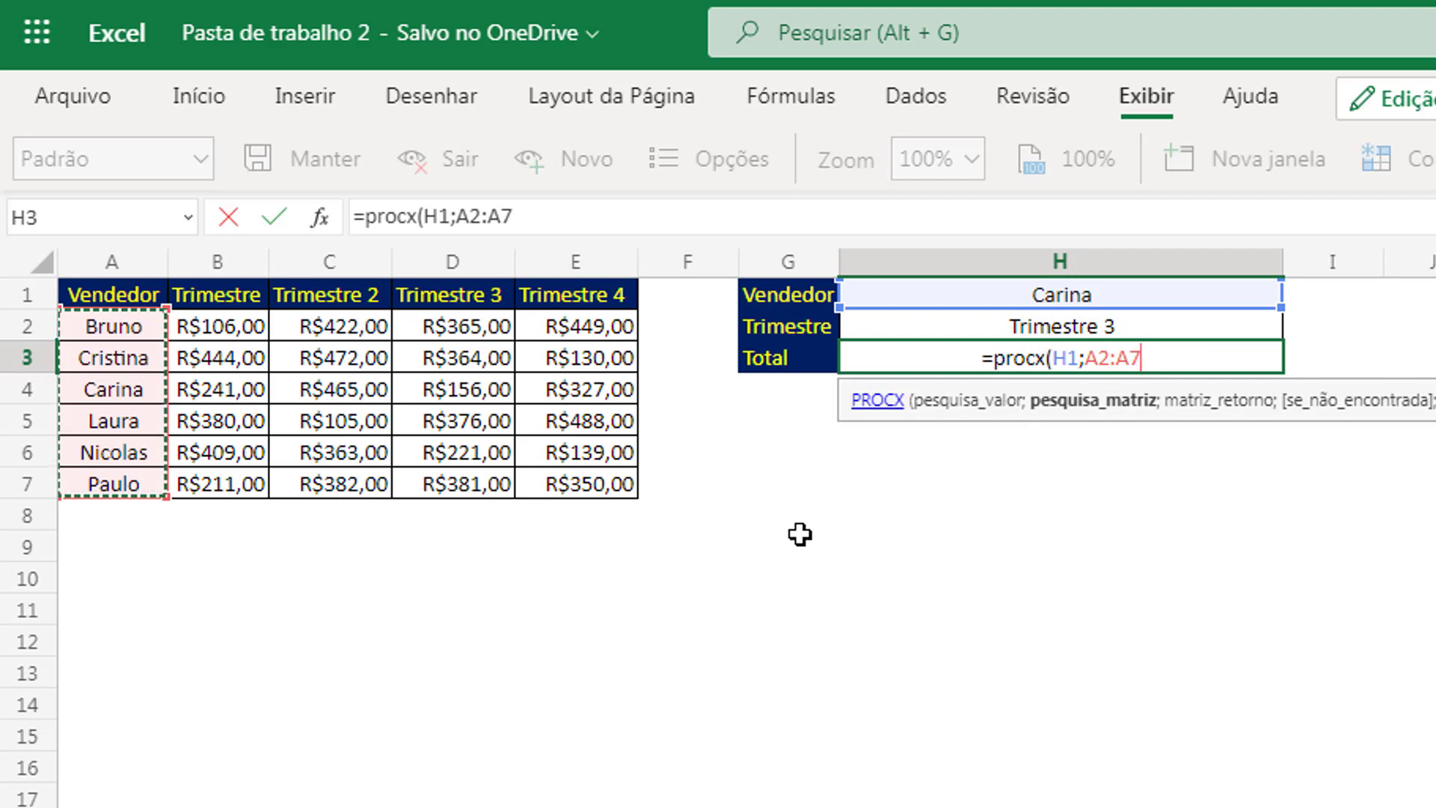
Complete the H3 formula with a nested PROCX(H2;B1:E1;B2:E7) as its return array.
text(;pro)
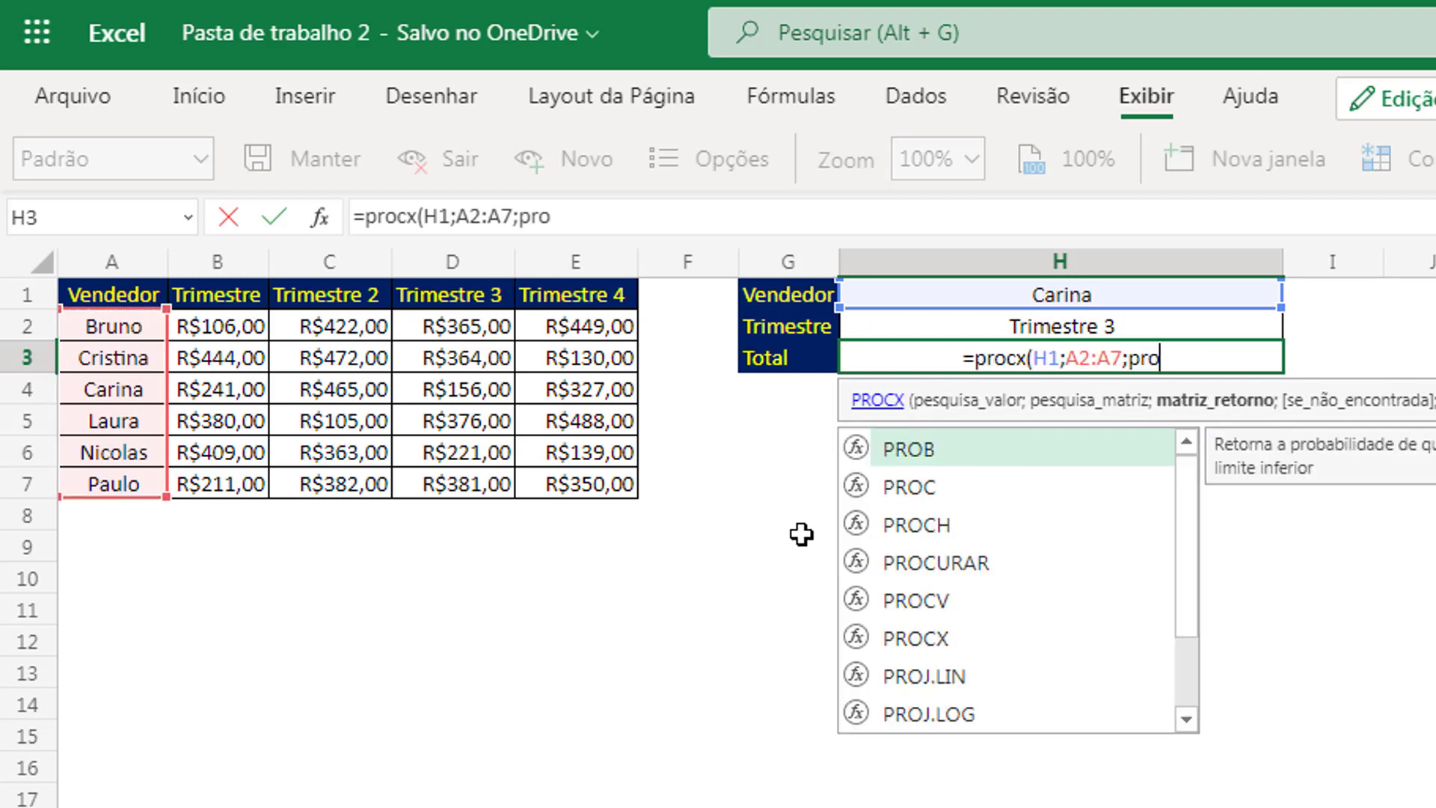
text(cx)
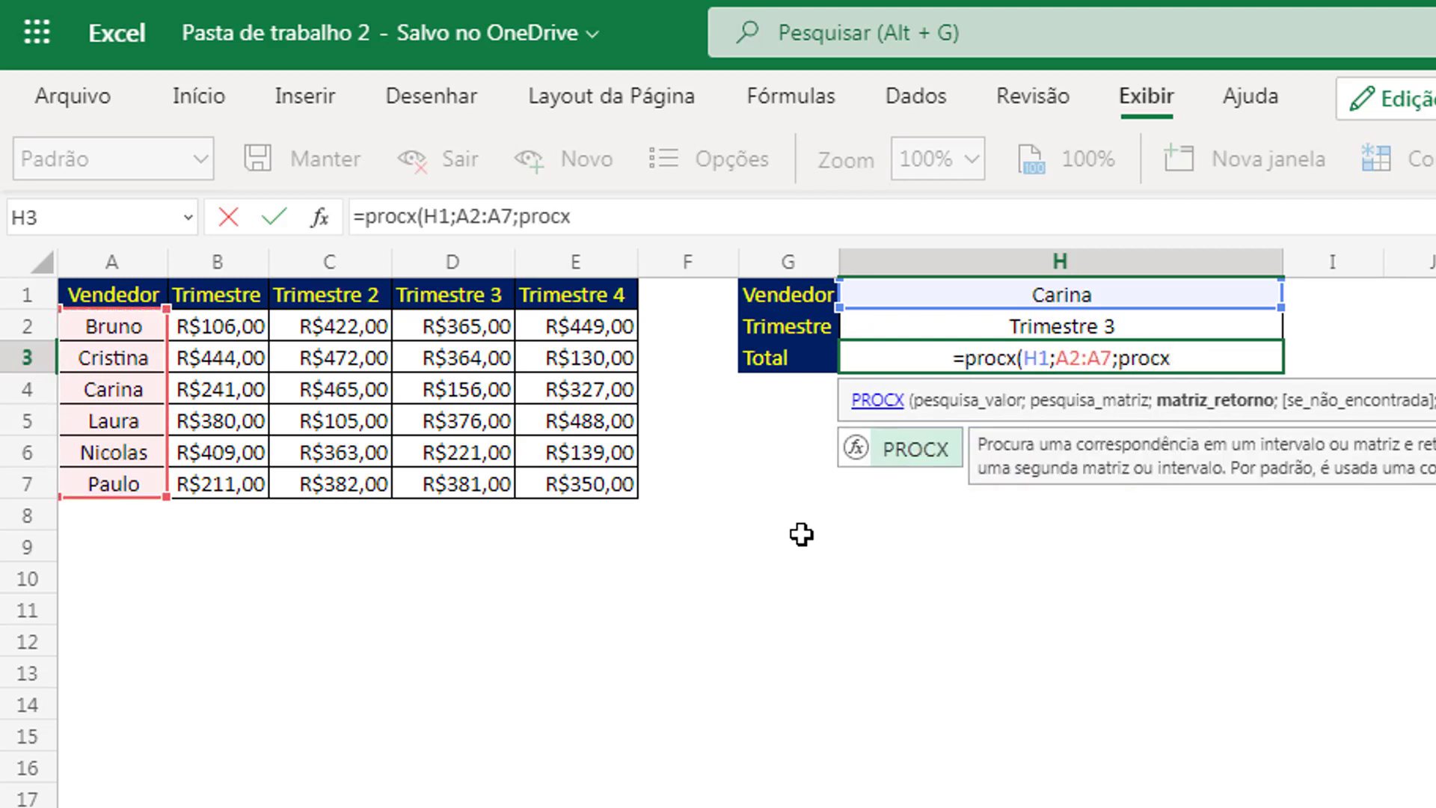
text(()
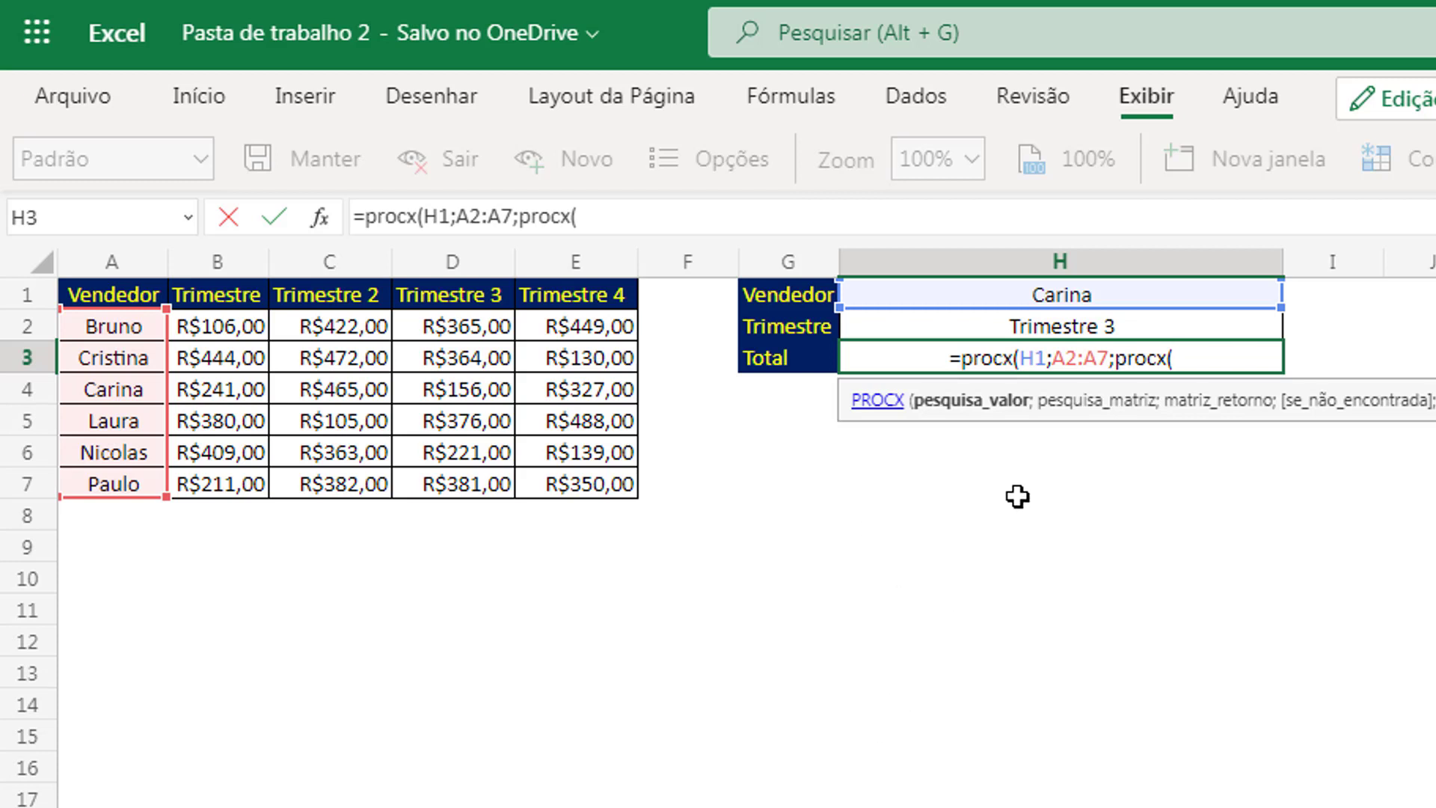
click(1049, 324)
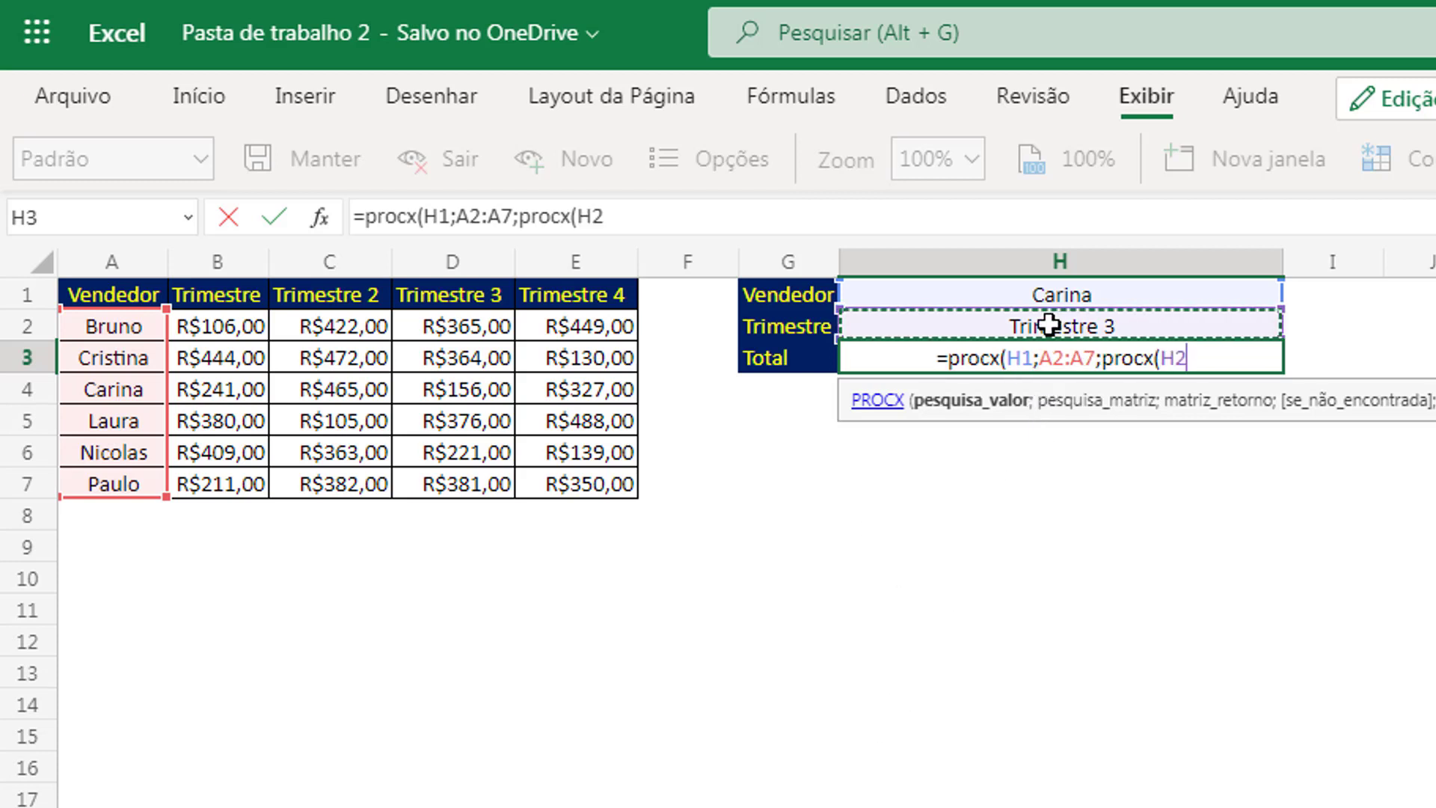
text(;)
click(218, 296)
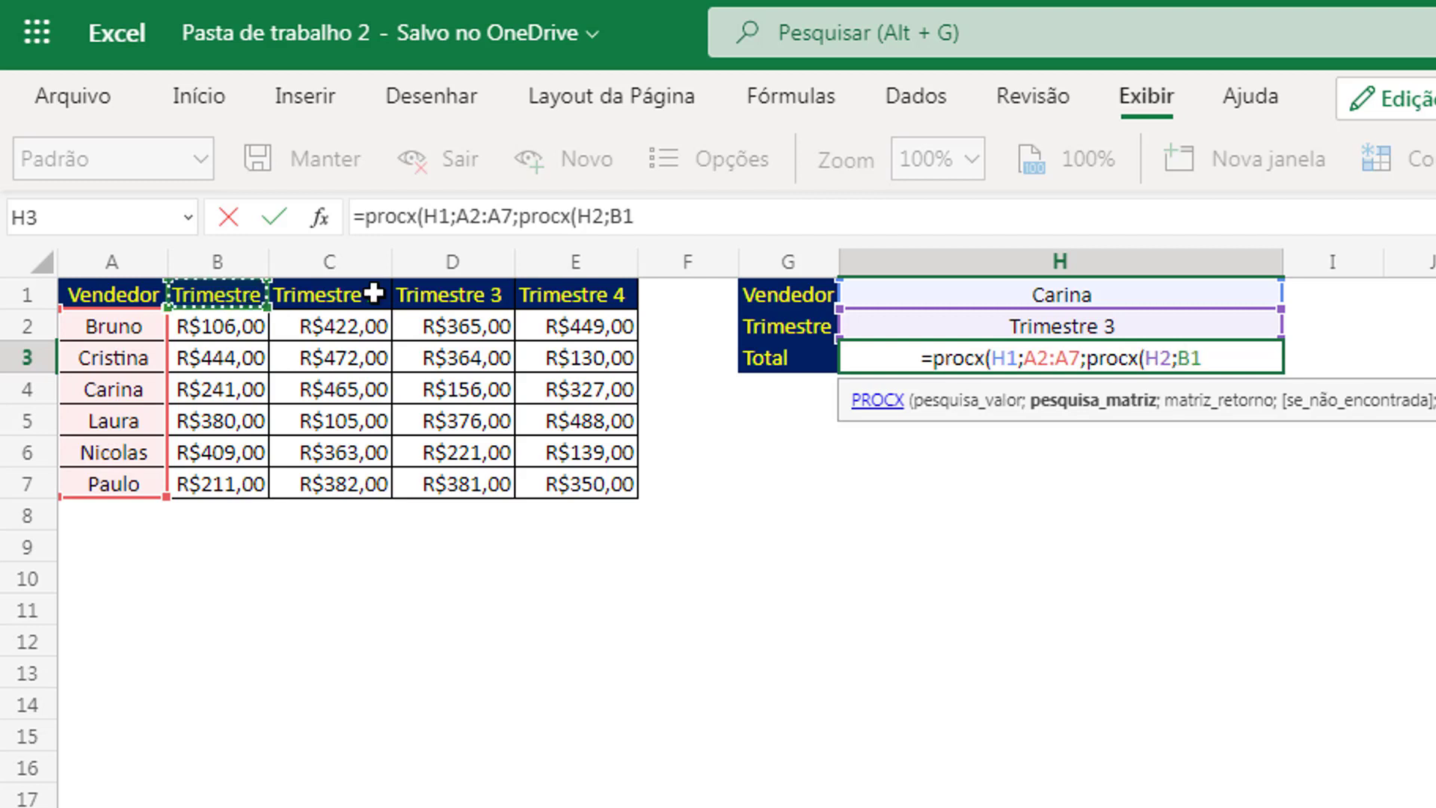
drag(303, 298, 634, 294)
text(;)
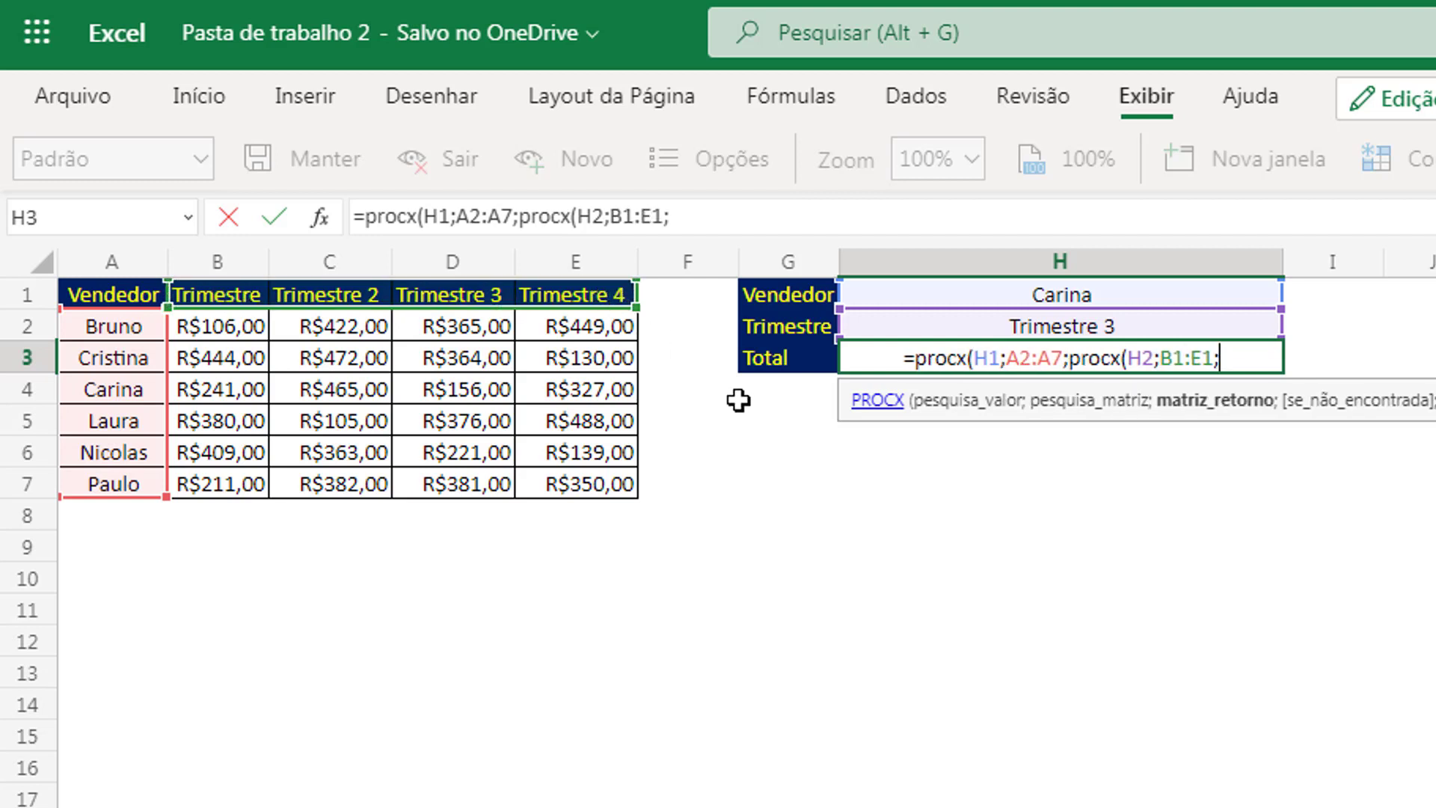
drag(219, 327, 599, 487)
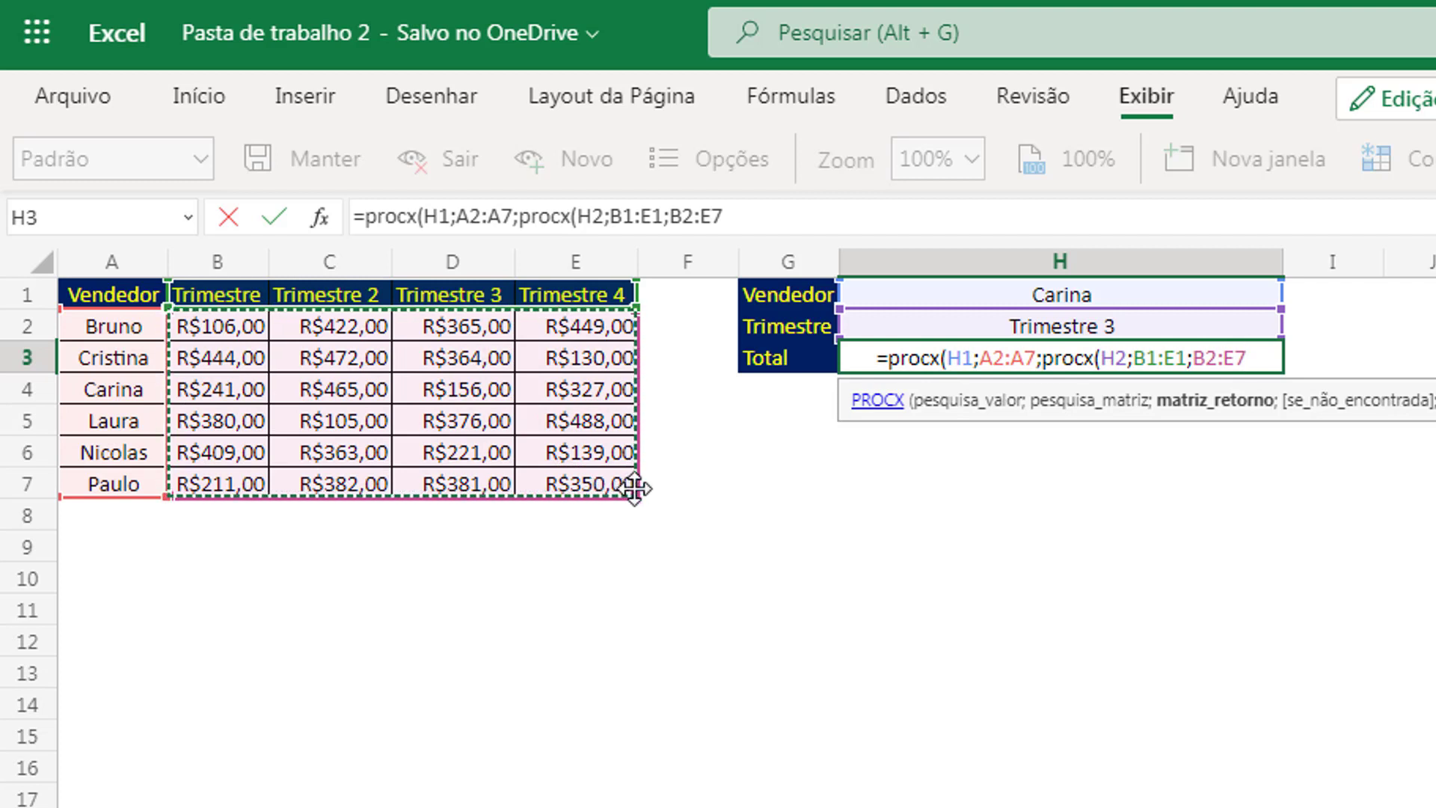
text()))
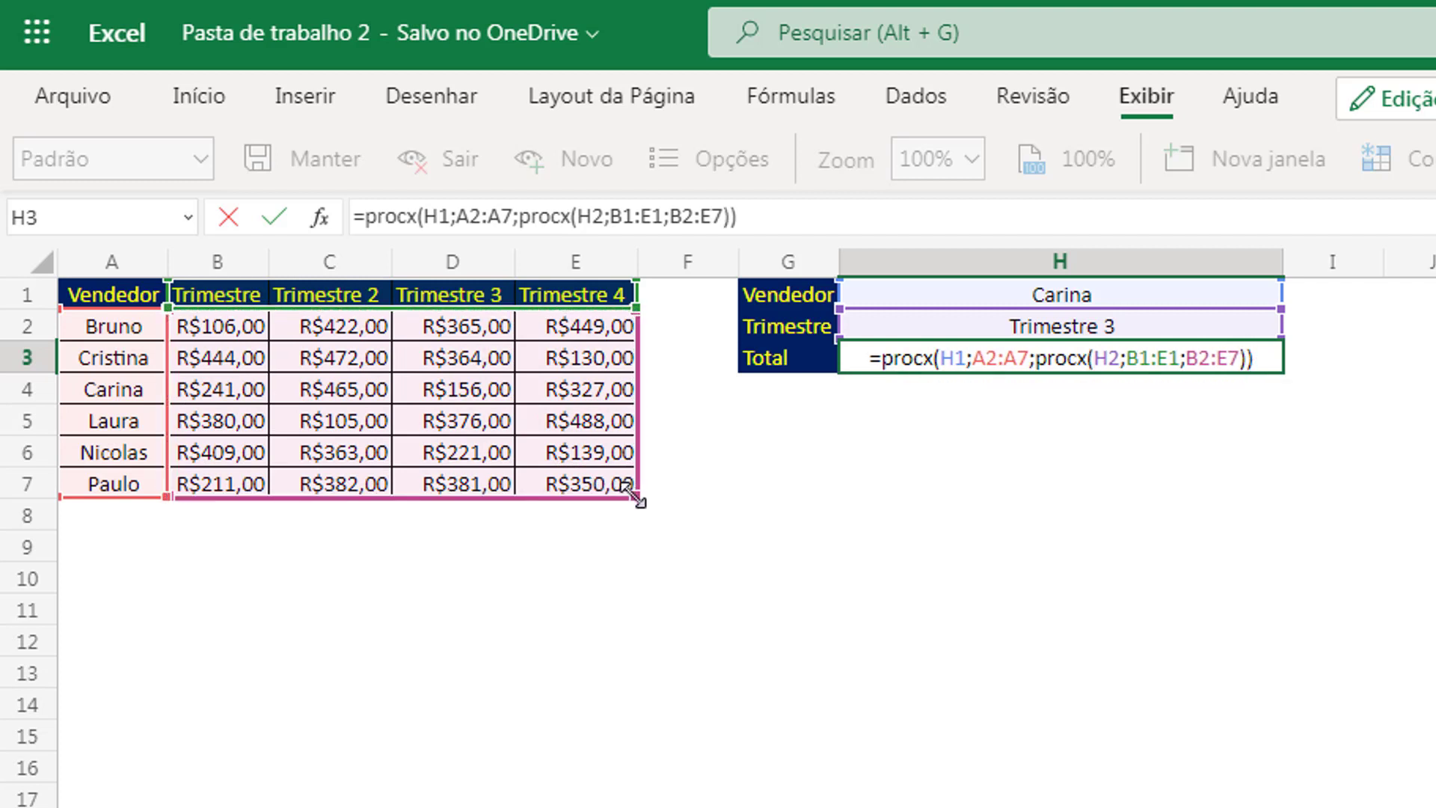
key(Return)
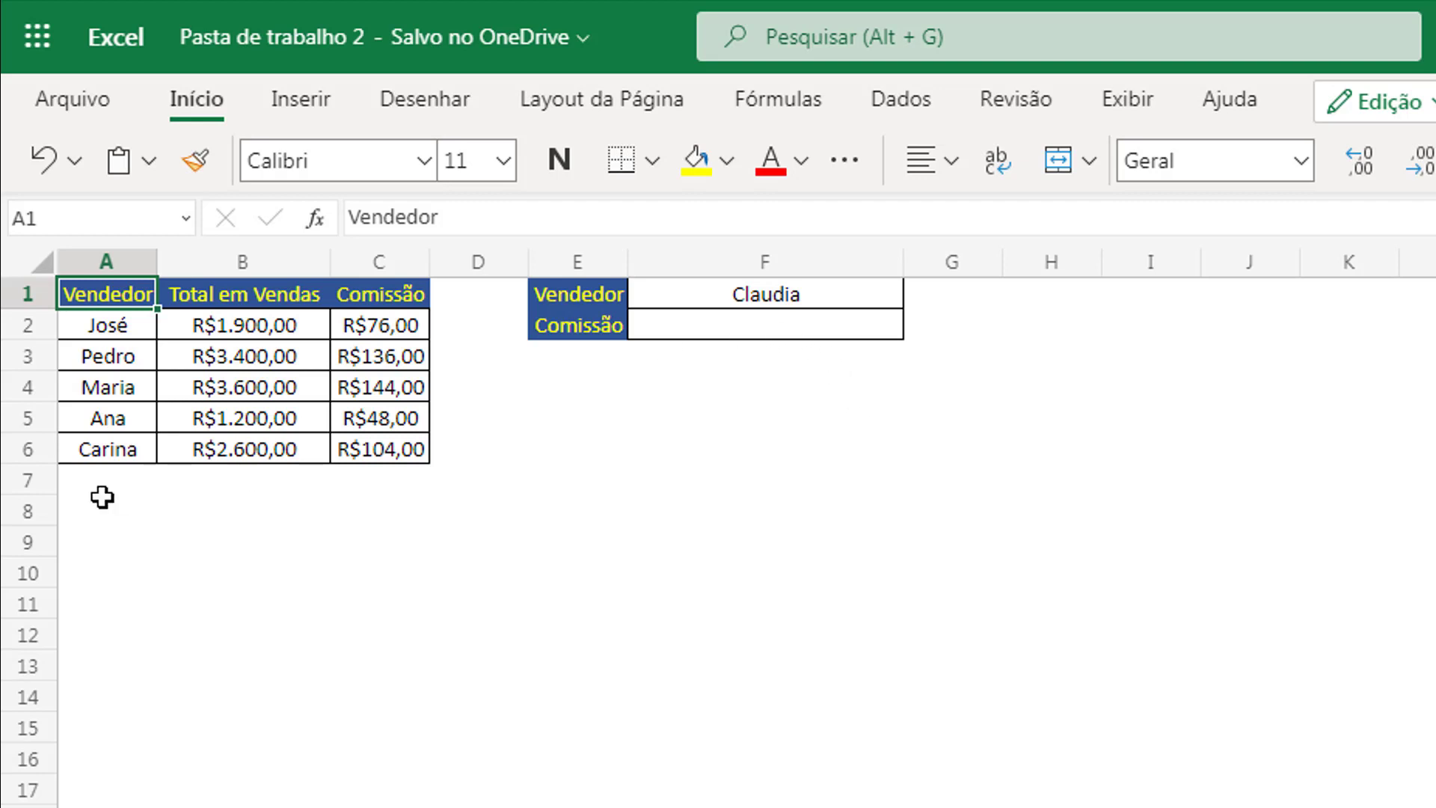
Examine the sales data in A2:C6, the Vendedor value in F1 and the empty Comissão cell F2.
drag(110, 323, 382, 442)
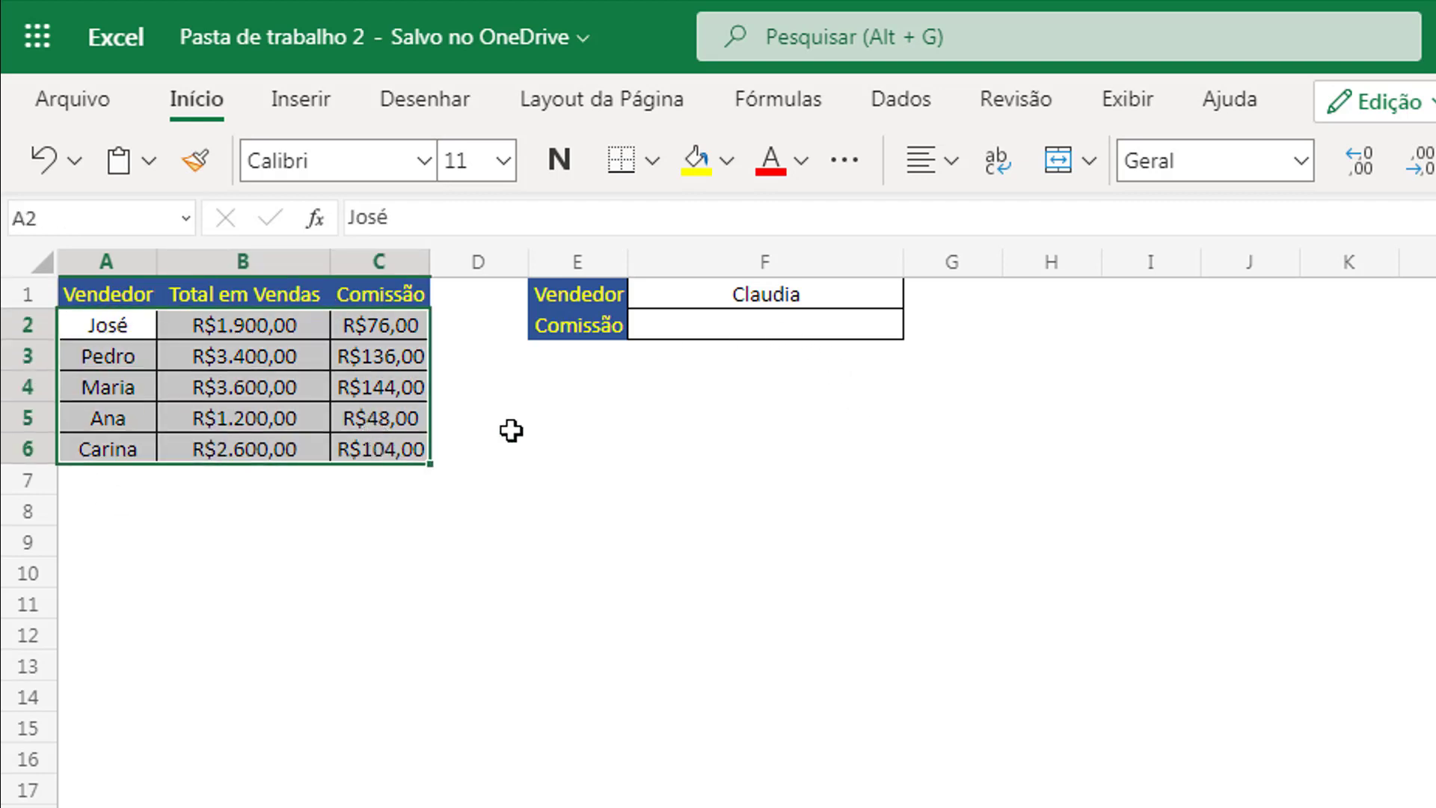
click(675, 327)
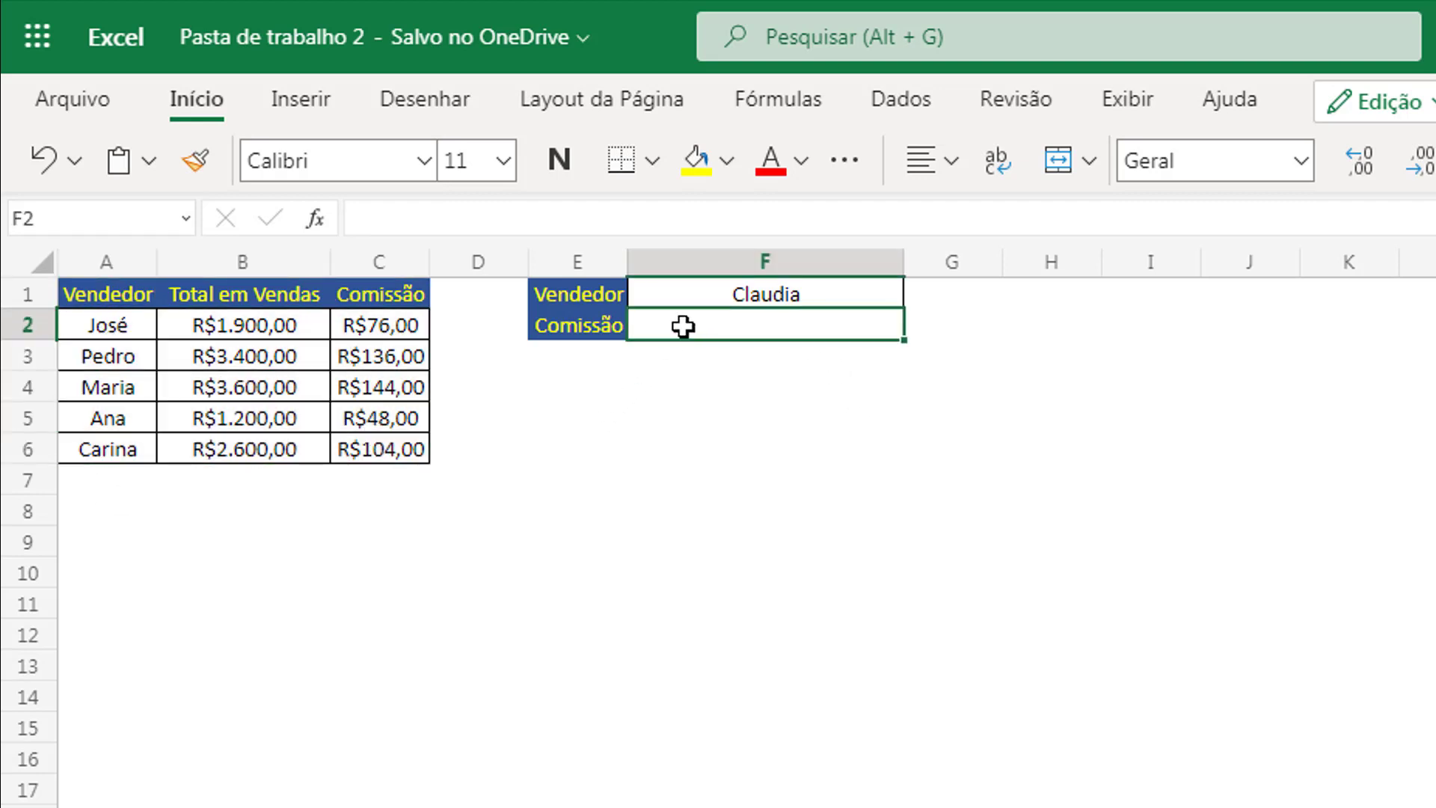
click(741, 299)
click(753, 330)
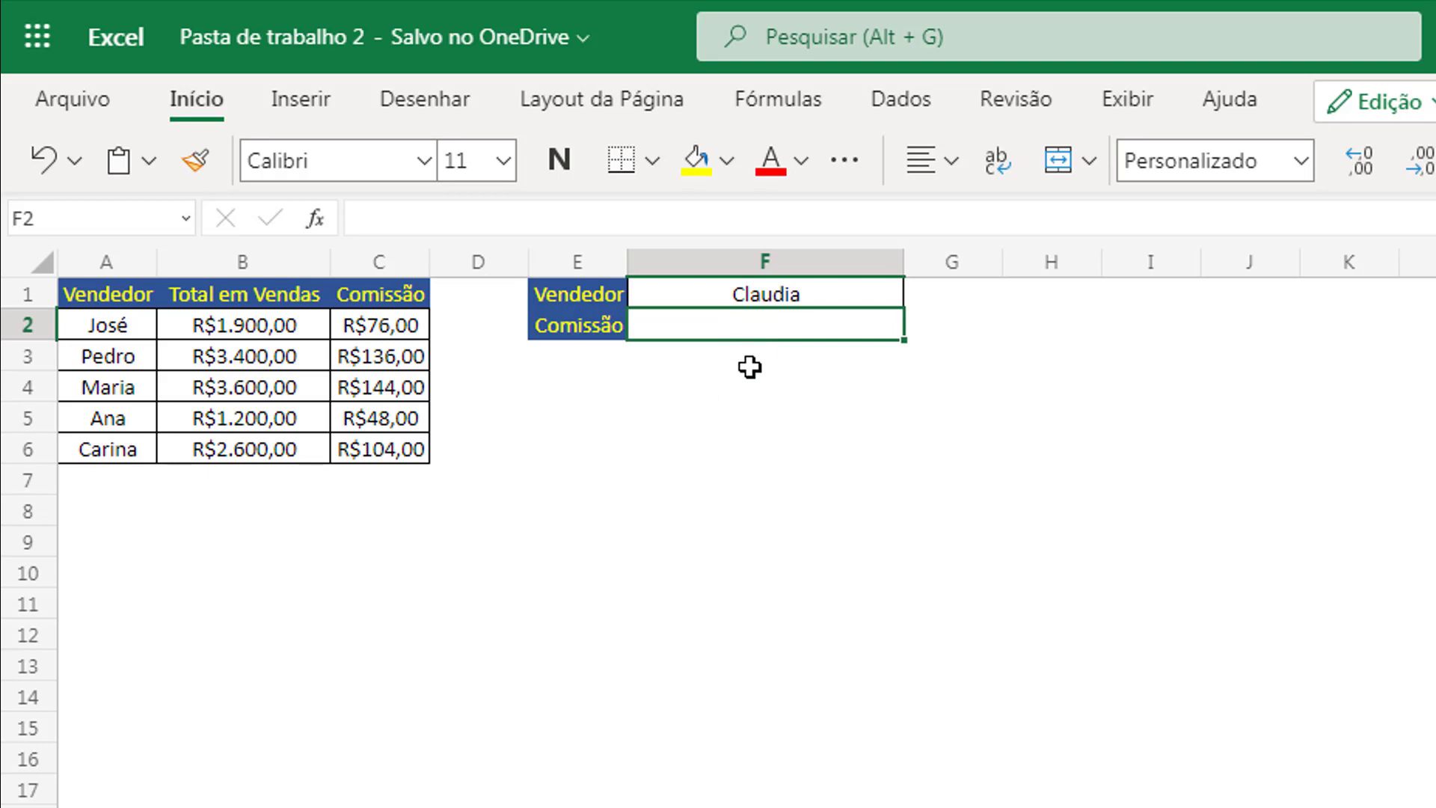
Begin a PROCX in the Comissão cell F2 that looks up F1 in A2:A6 and returns C2:C6.
double_click(724, 323)
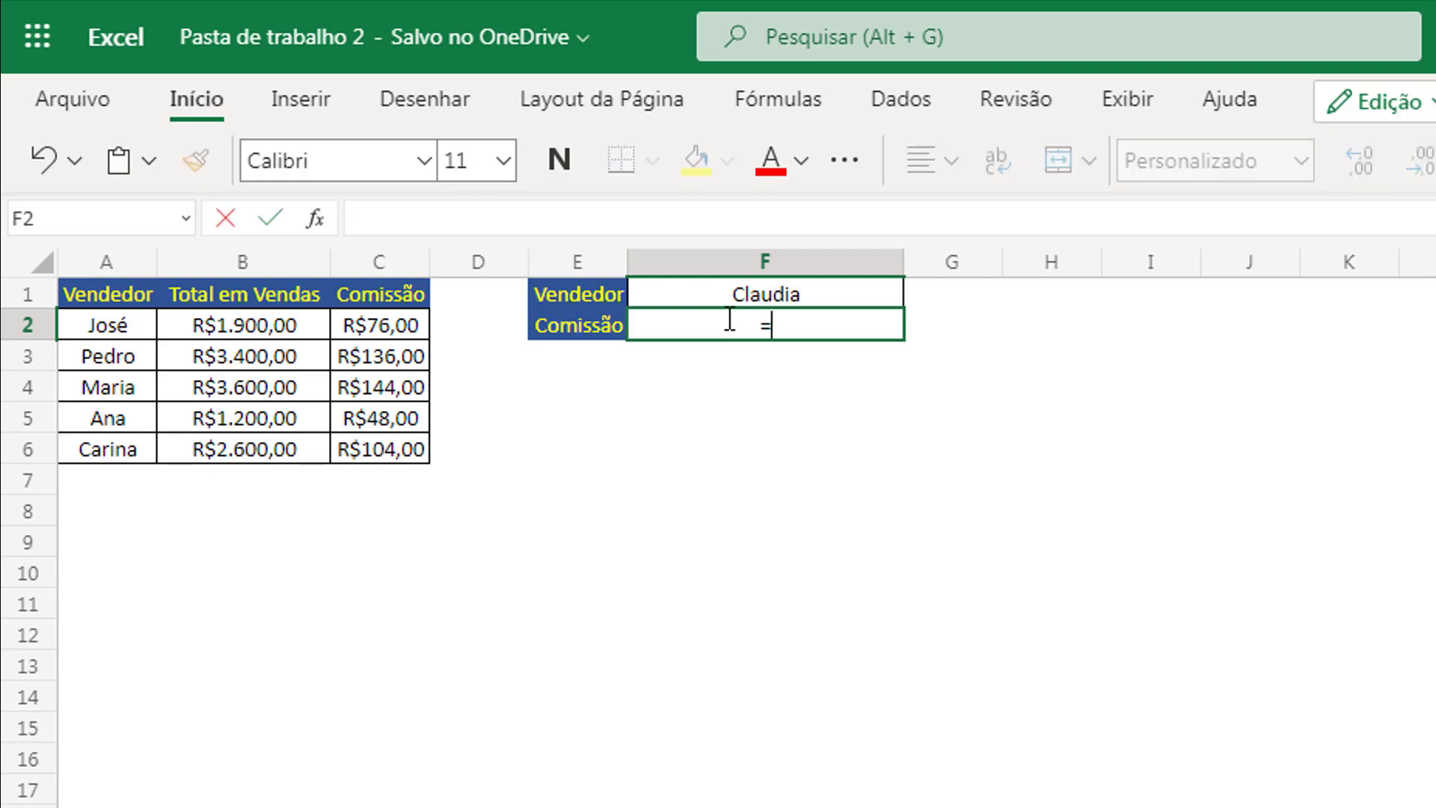
text(=procv)
key(BackSpace)
text(x()
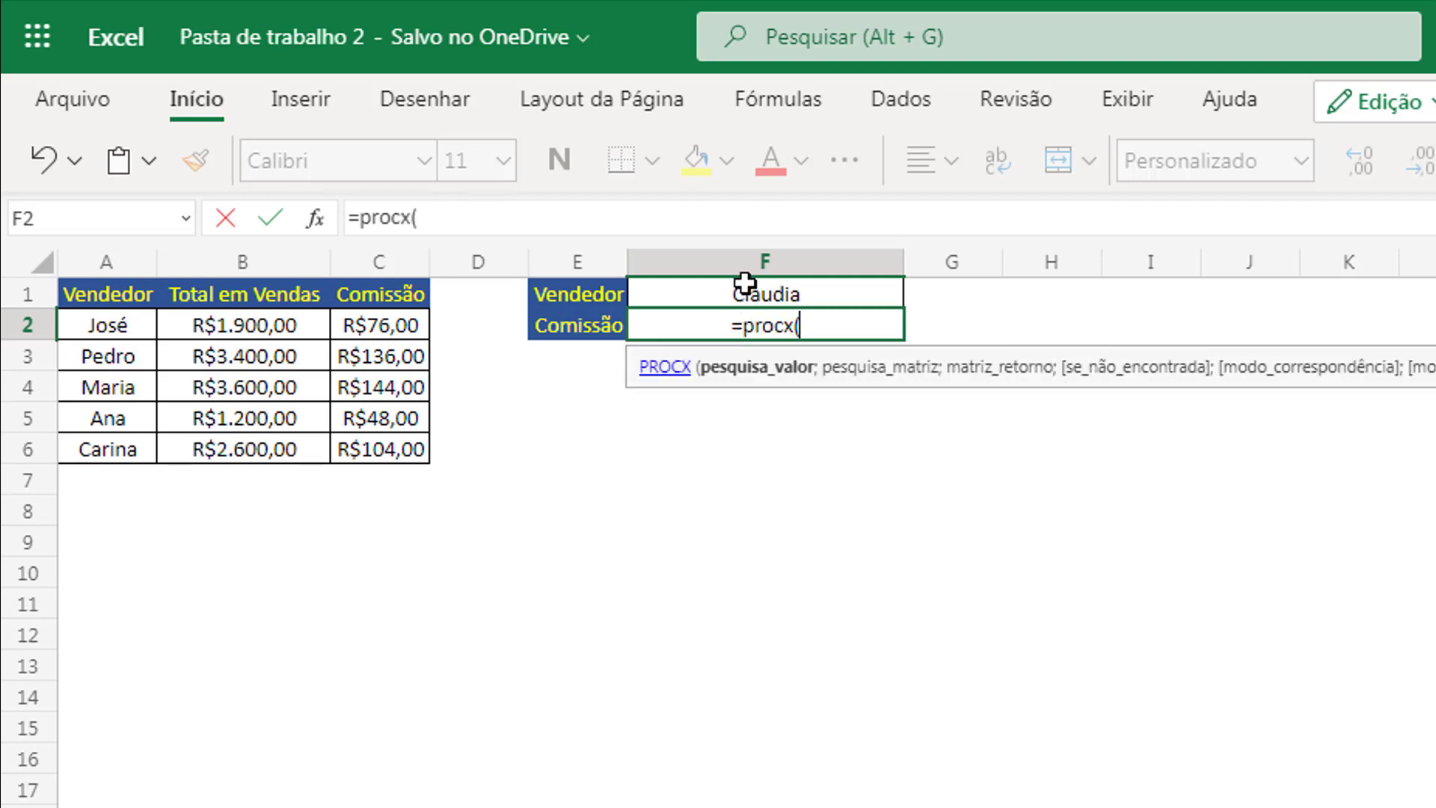
click(748, 288)
text(;)
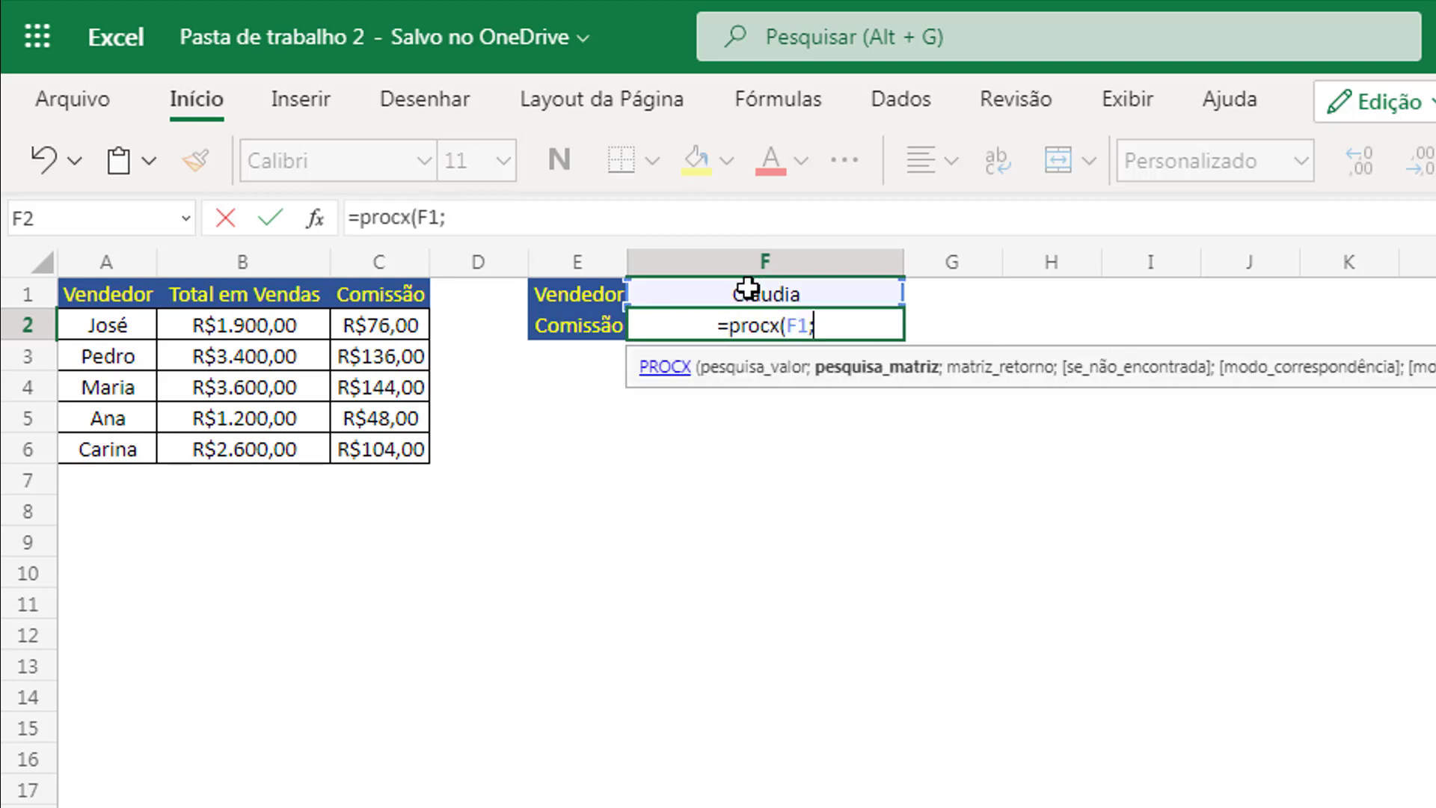
drag(115, 324, 119, 453)
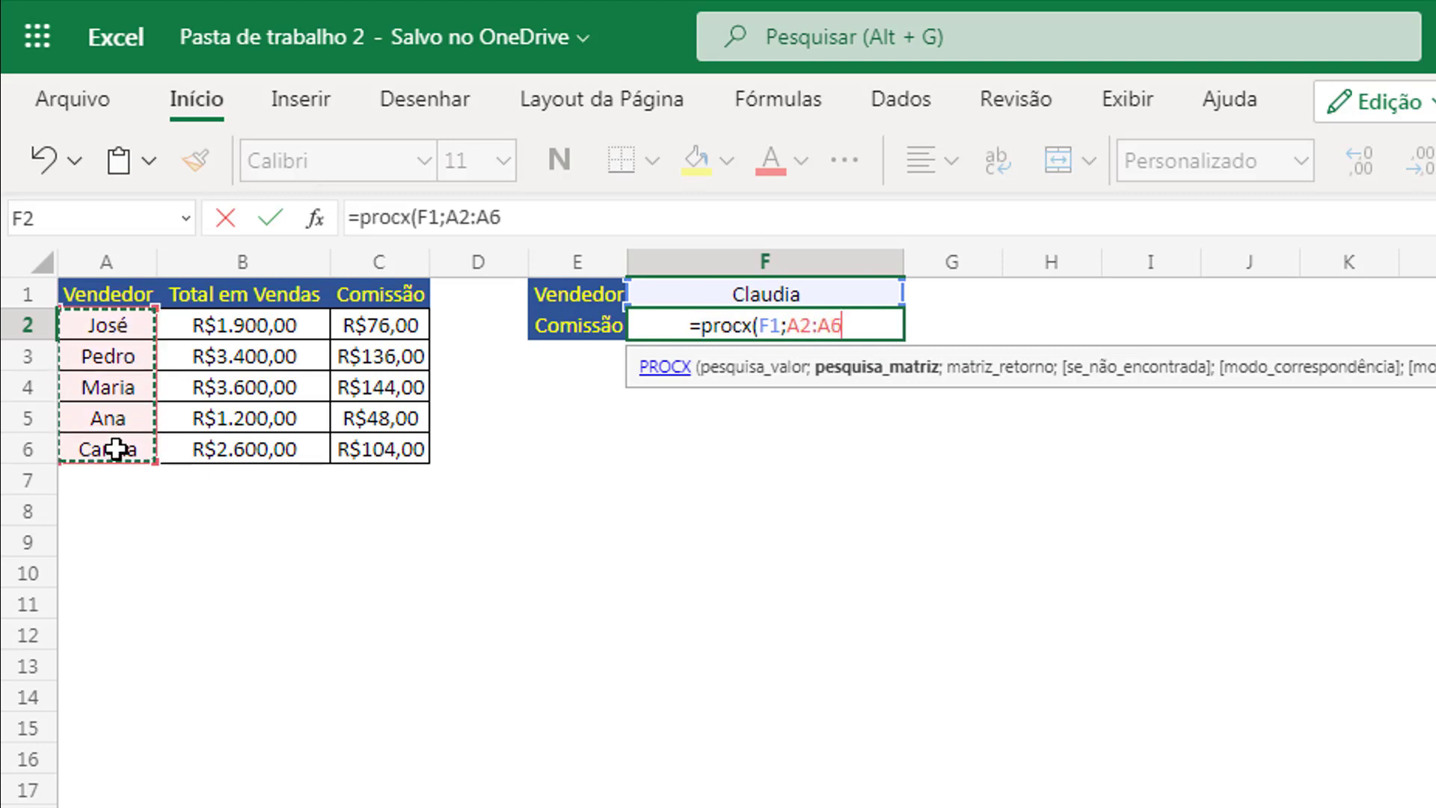
text(;)
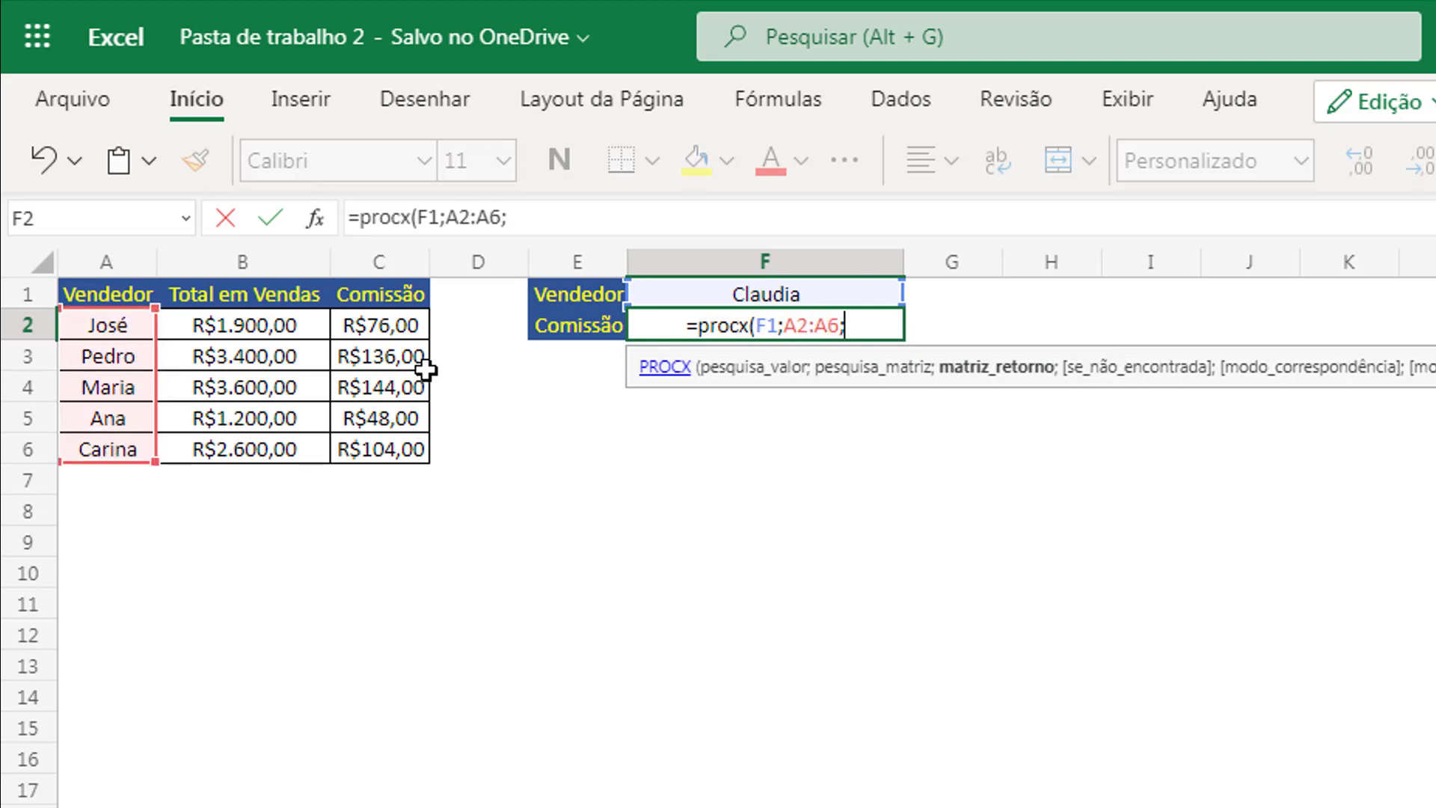
drag(401, 324, 409, 449)
text(;)
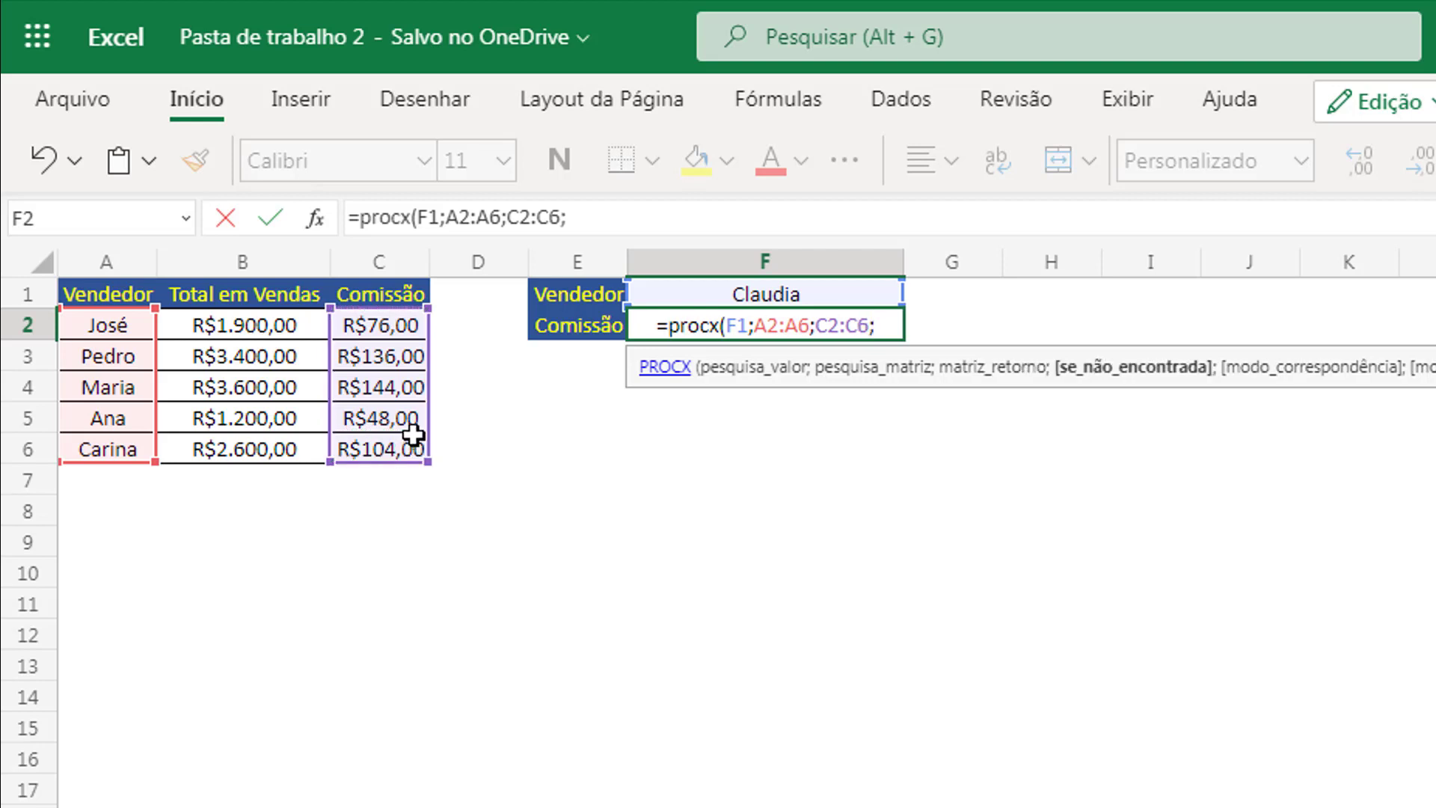
Complete the F2 formula with "Não encontrado" as its if-not-found argument, and select F2 to review it.
text("N)
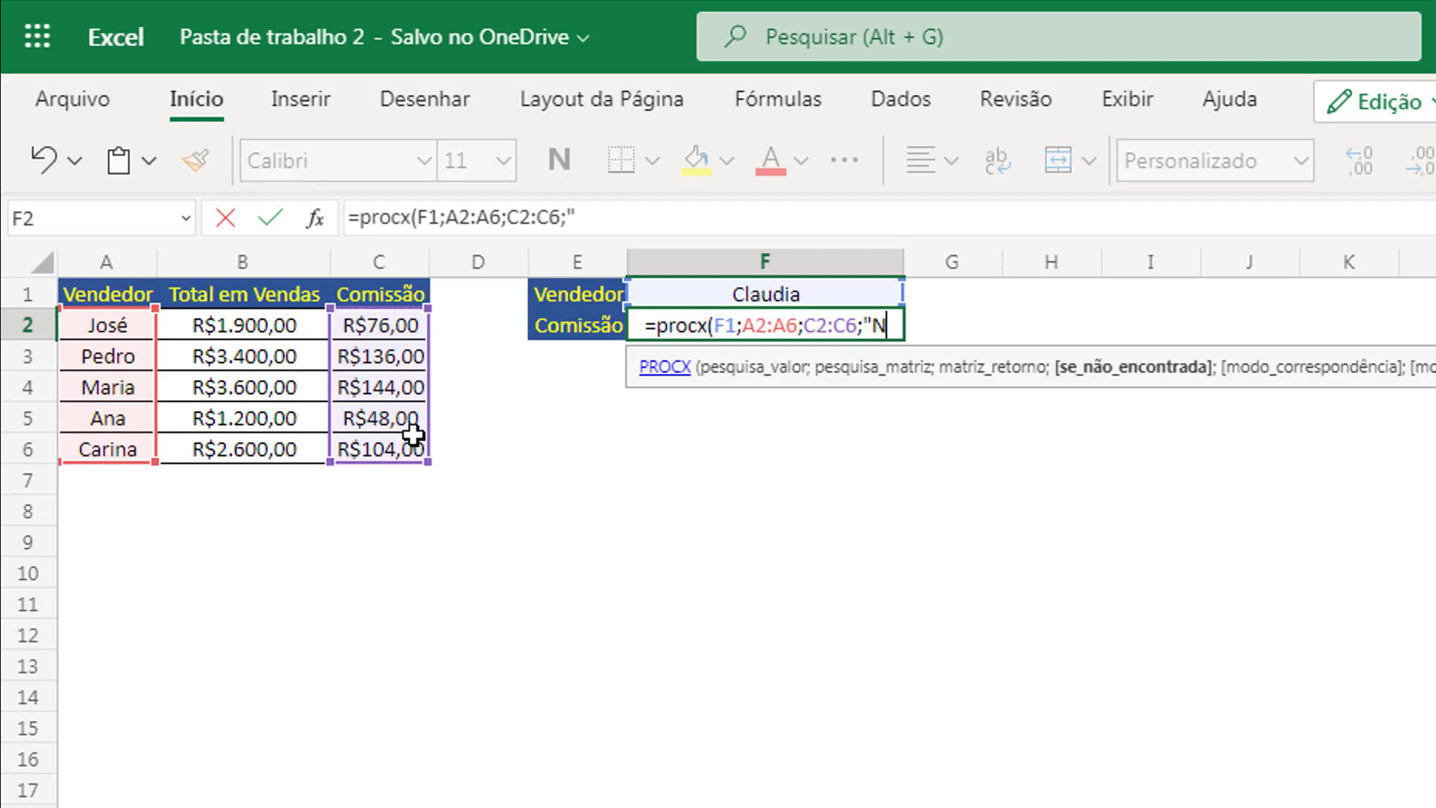
text(ão enco)
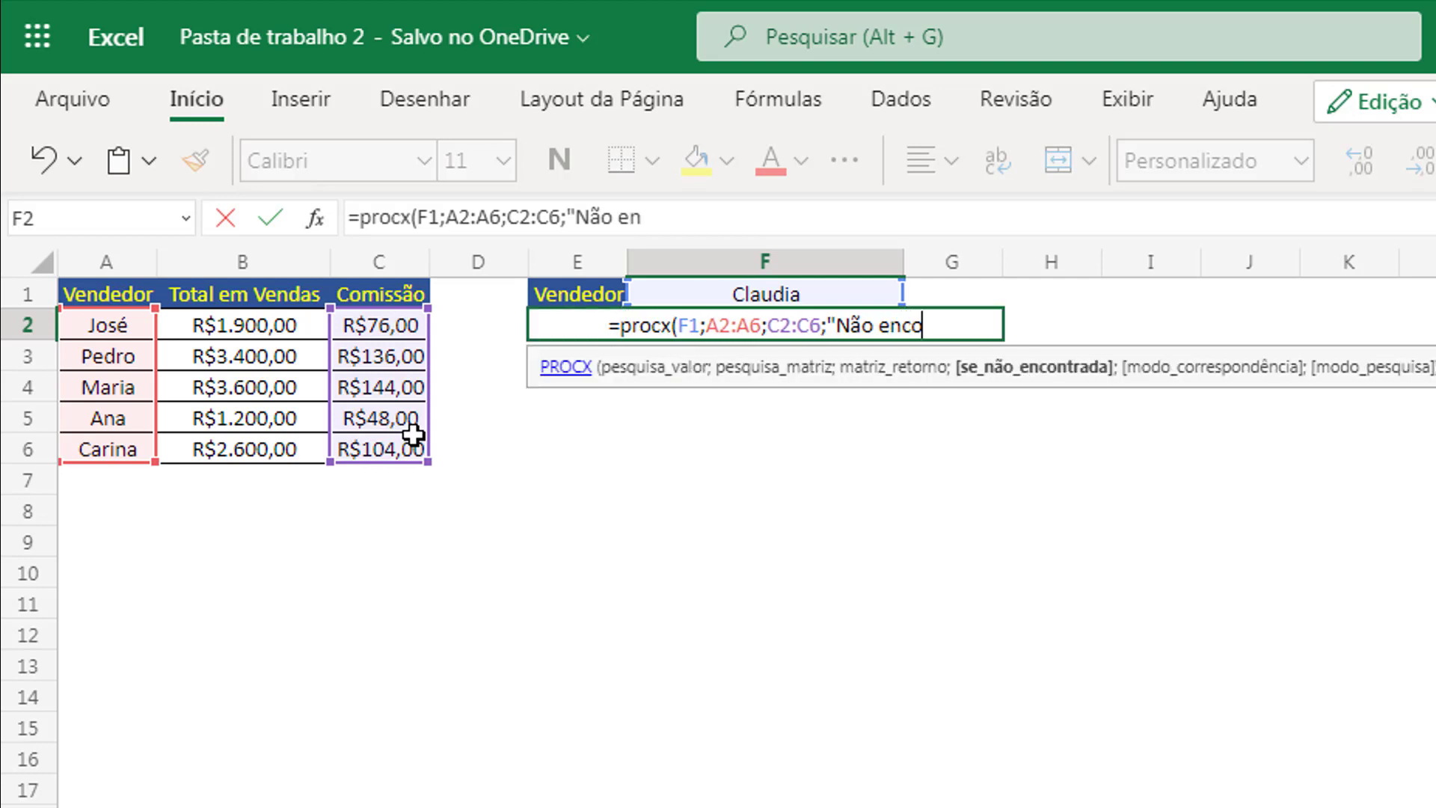
text(ntrado")
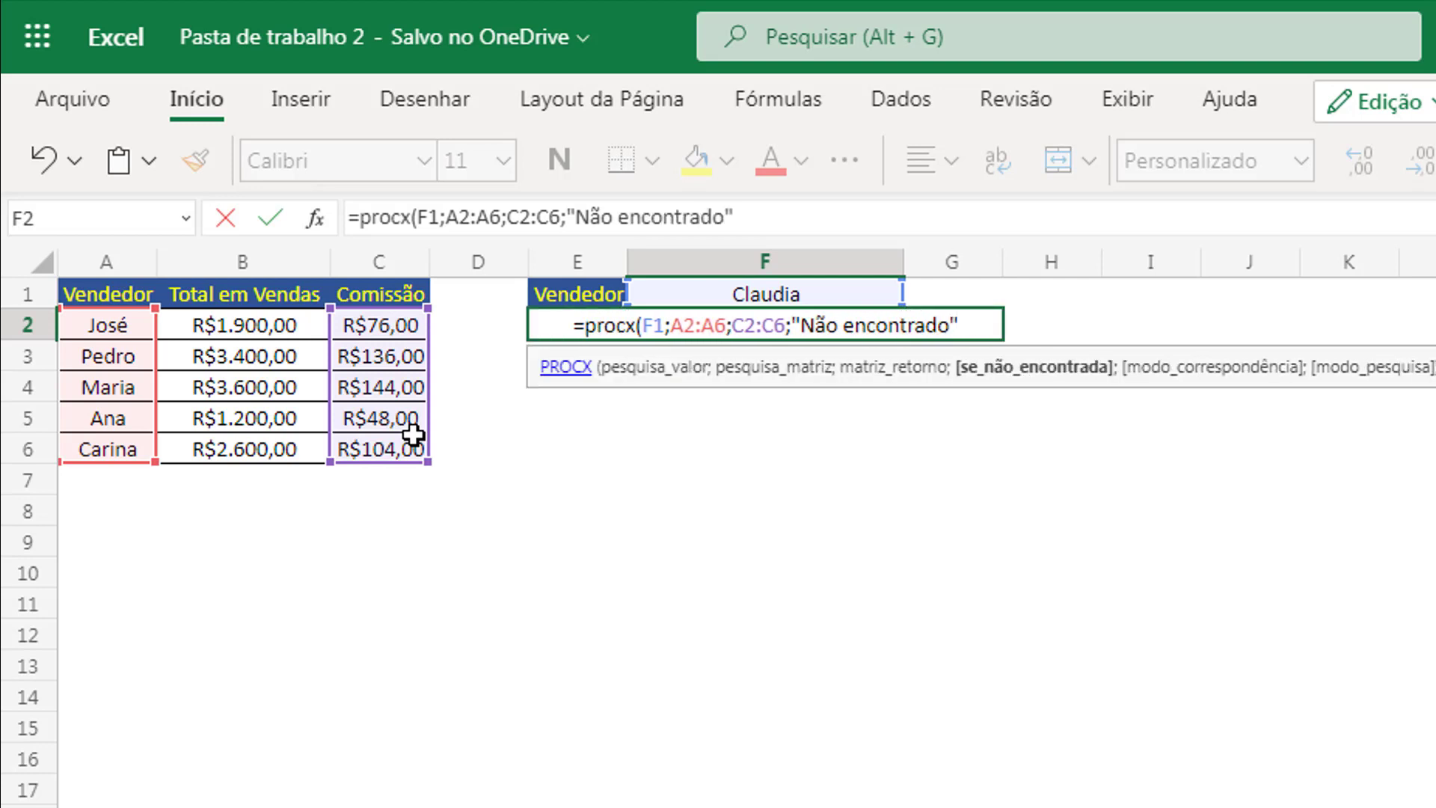
text())
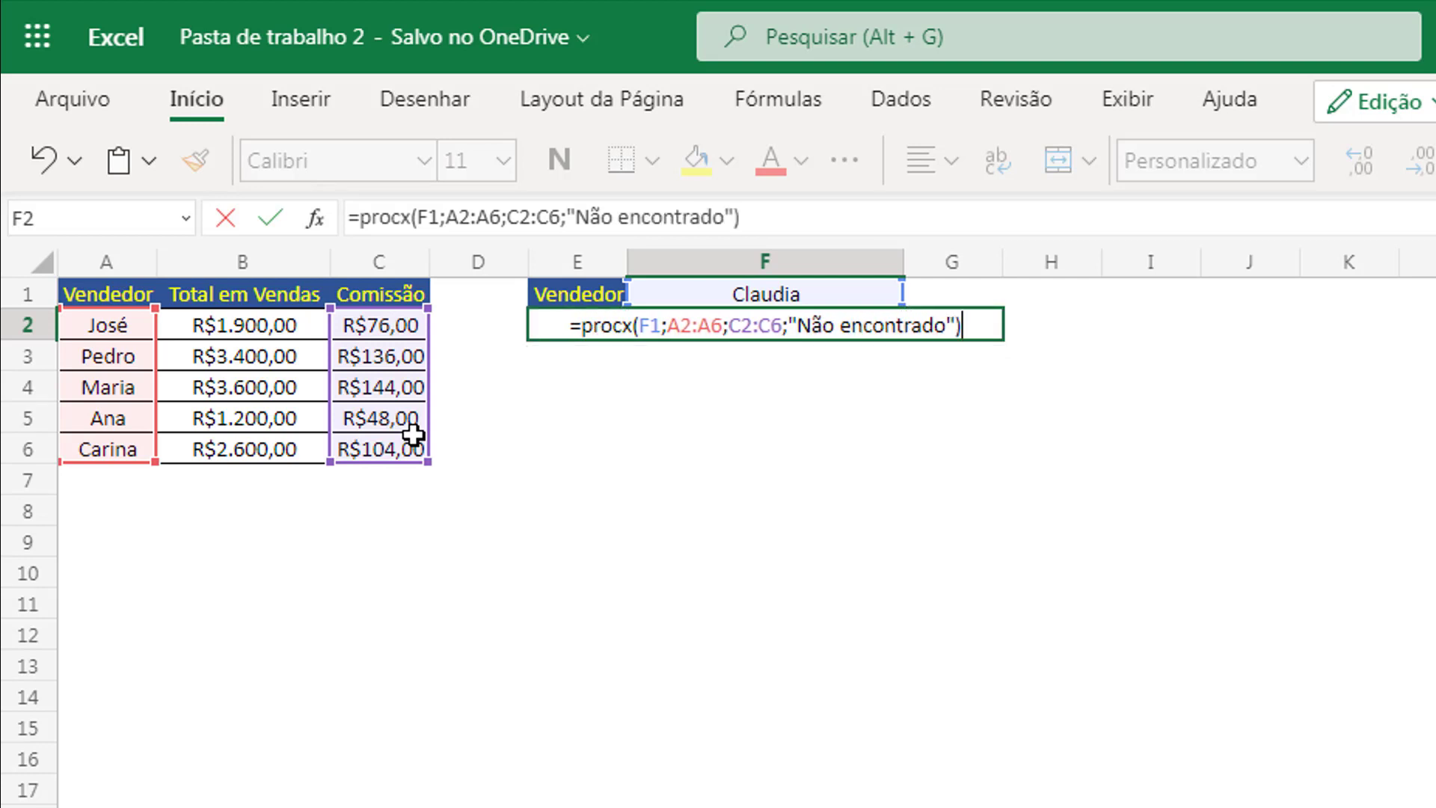
key(Return)
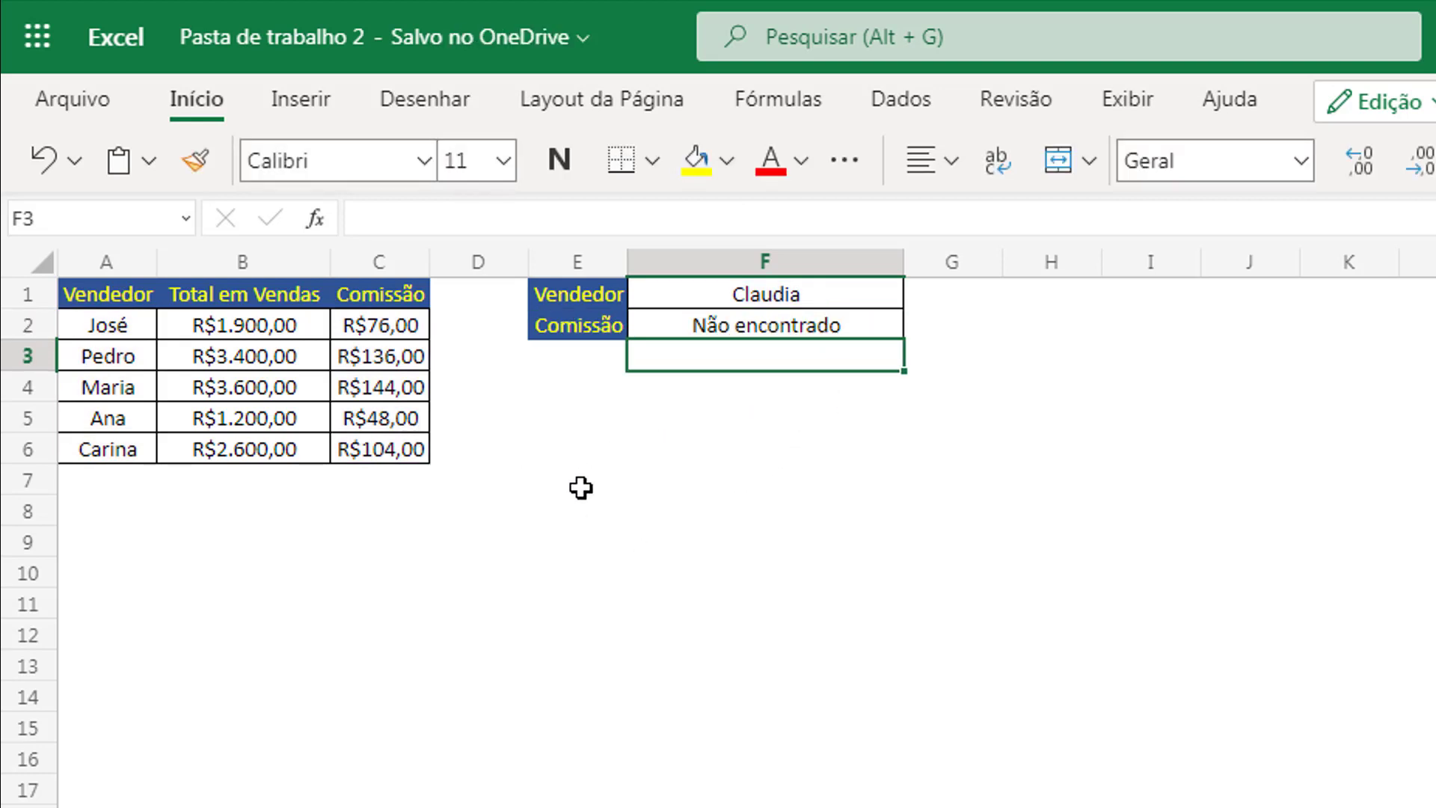
click(748, 326)
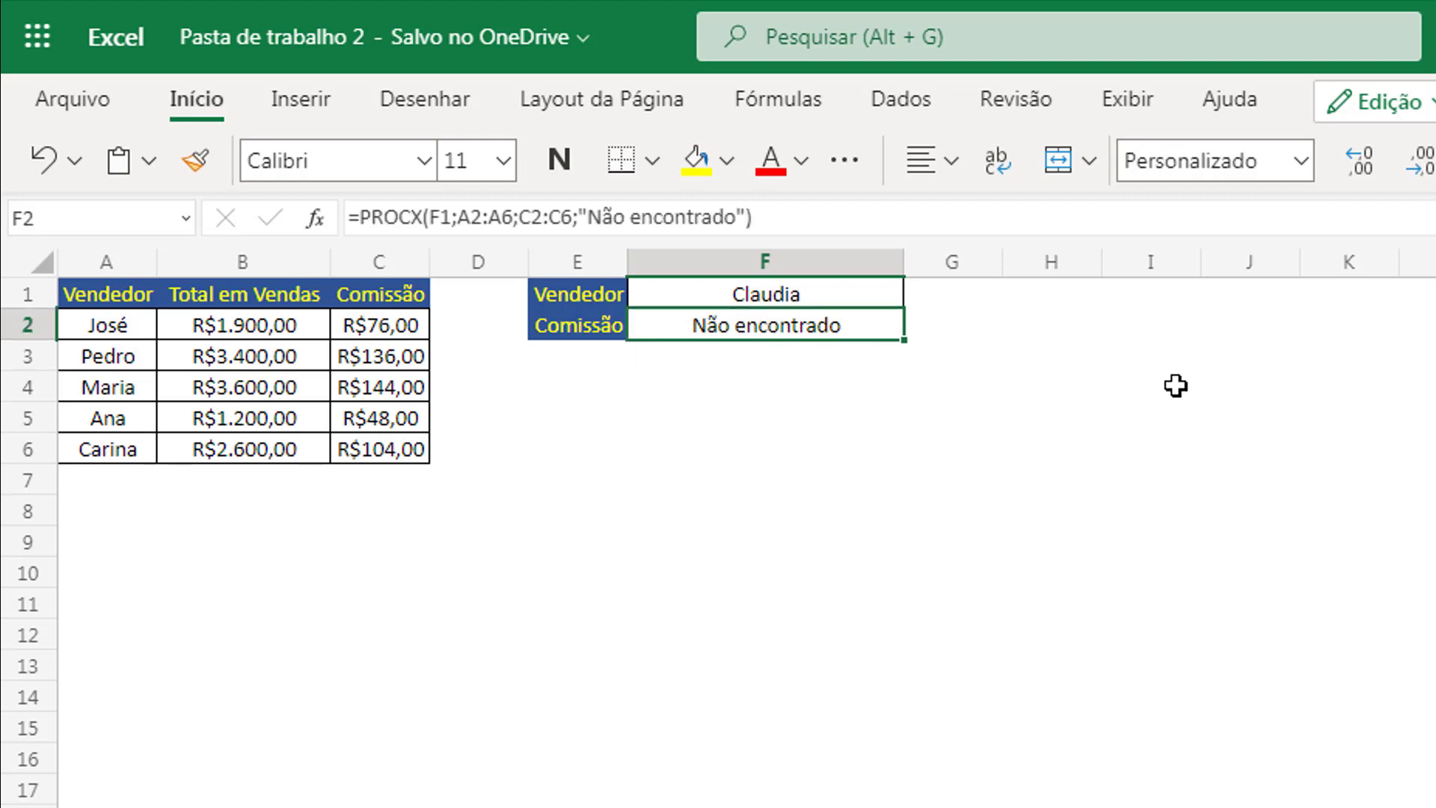